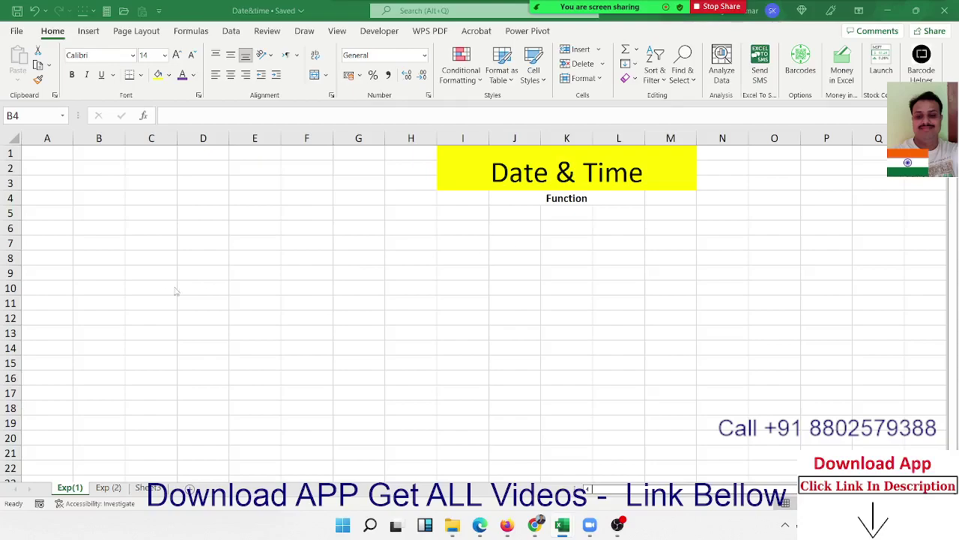
- Enter 8/16 into cell A2 as the first date
left_click(59, 164)
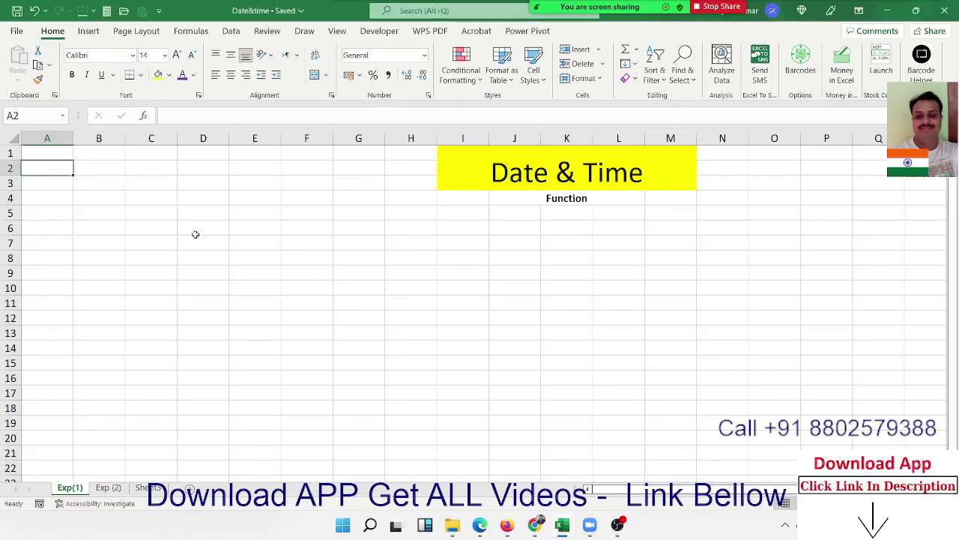
scroll(195, 234, "up", 1, "ctrl")
scroll(194, 234, "up", 1, "ctrl")
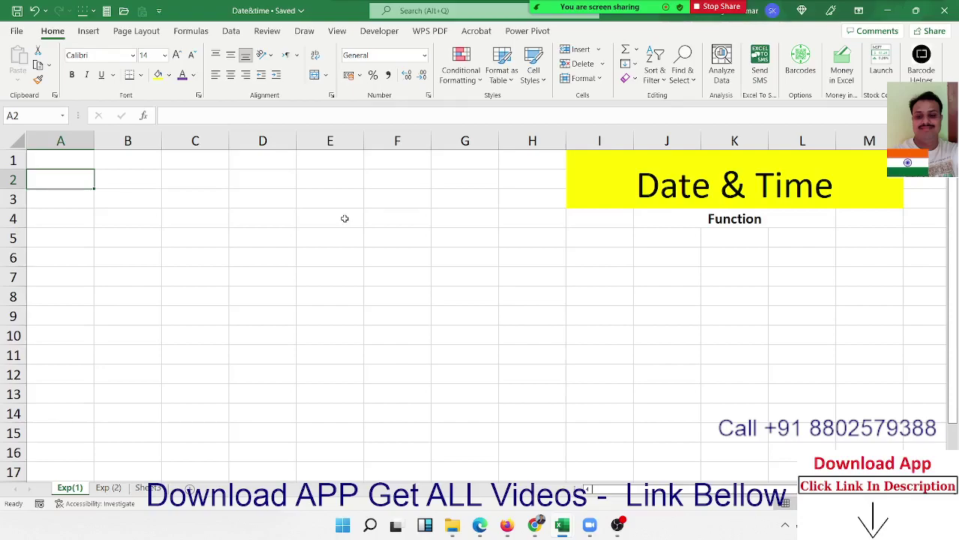
type("8/")
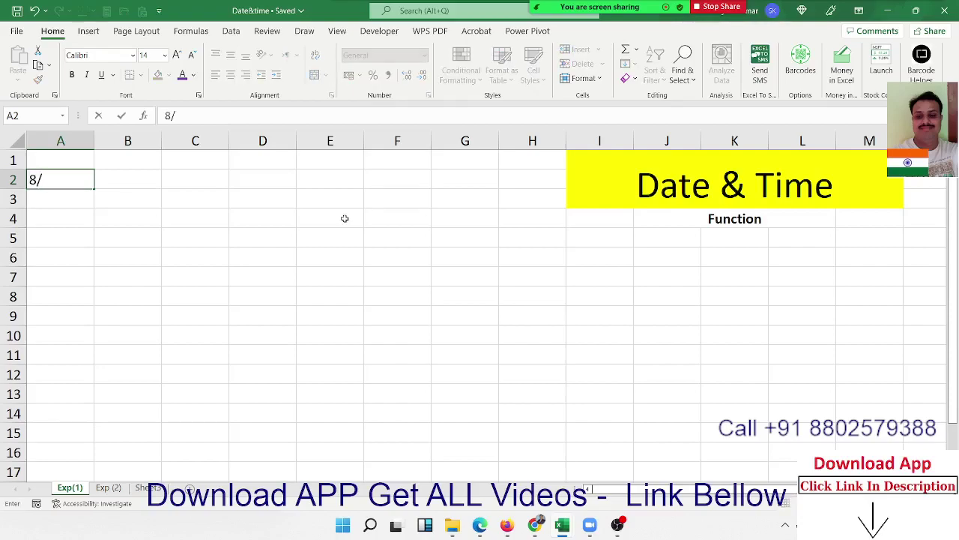
type("16")
key("Return")
- Replace the misread A2 entry with 16/8 and format it dd-mmm-yy as 16-Aug-22
key("Up")
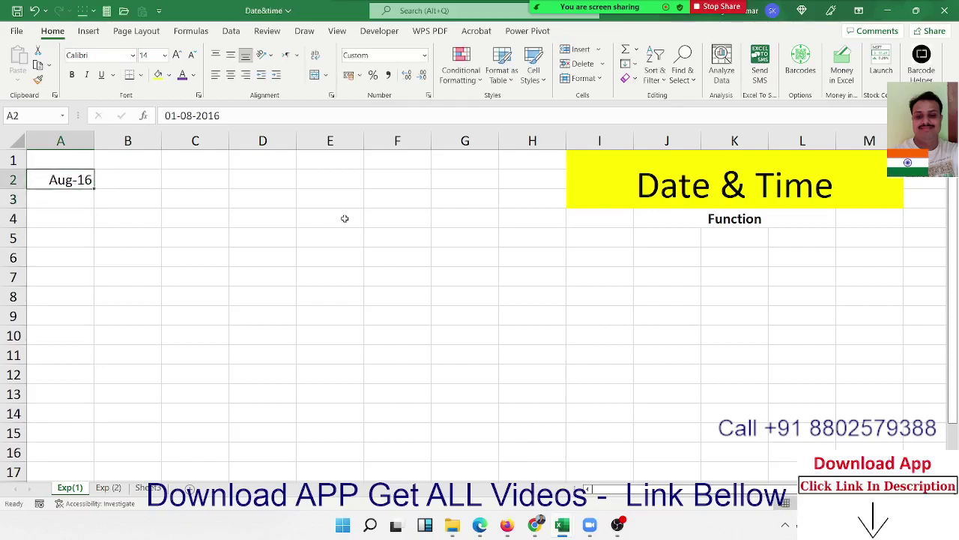
key("Delete")
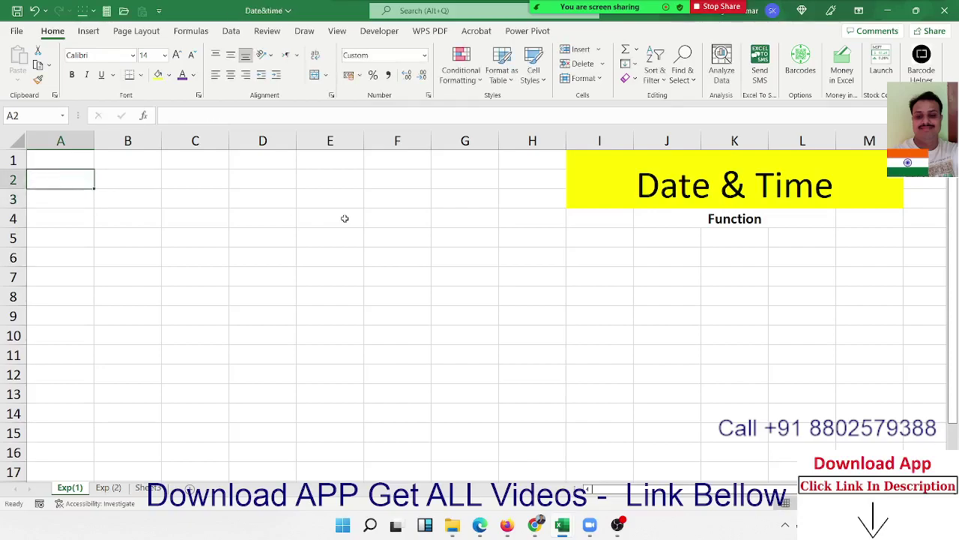
type("16/8")
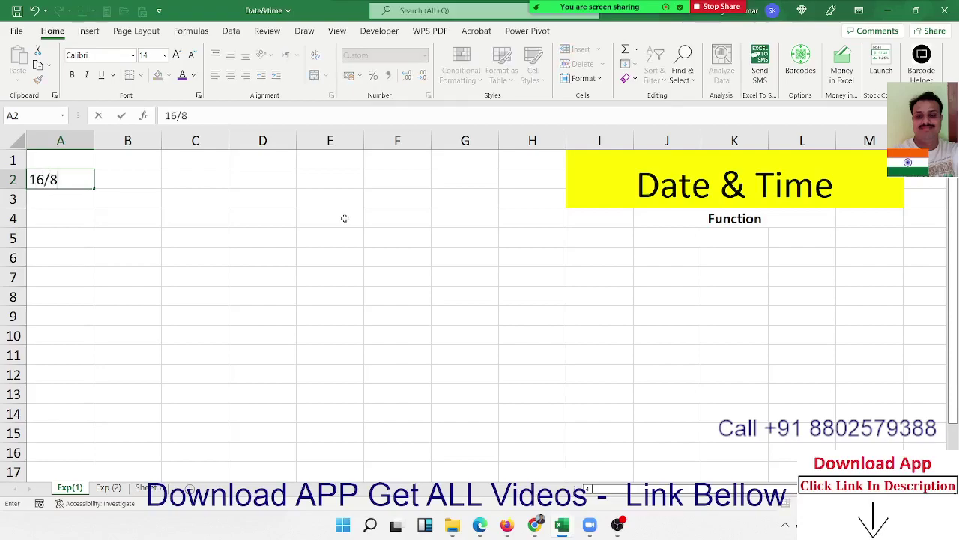
key("Return")
key("Up")
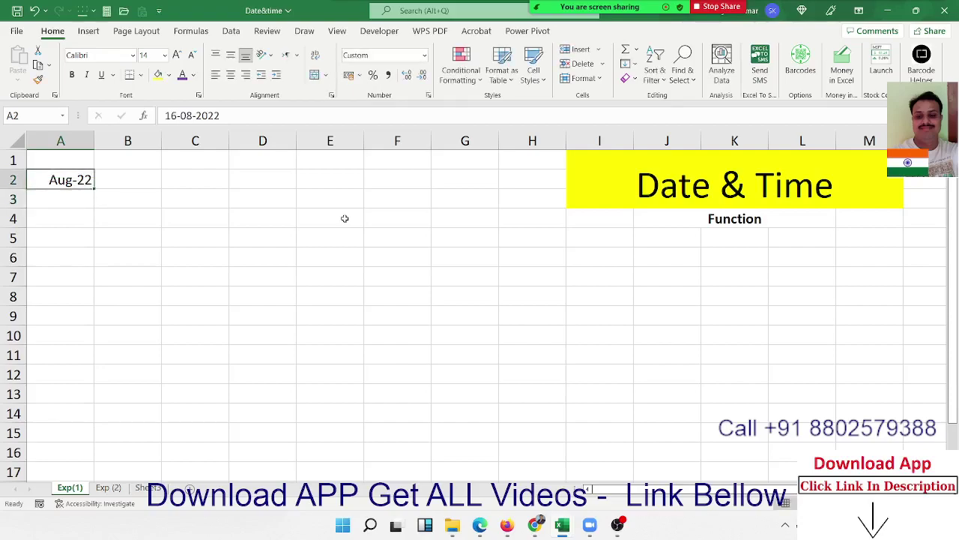
key("ctrl+shift+3")
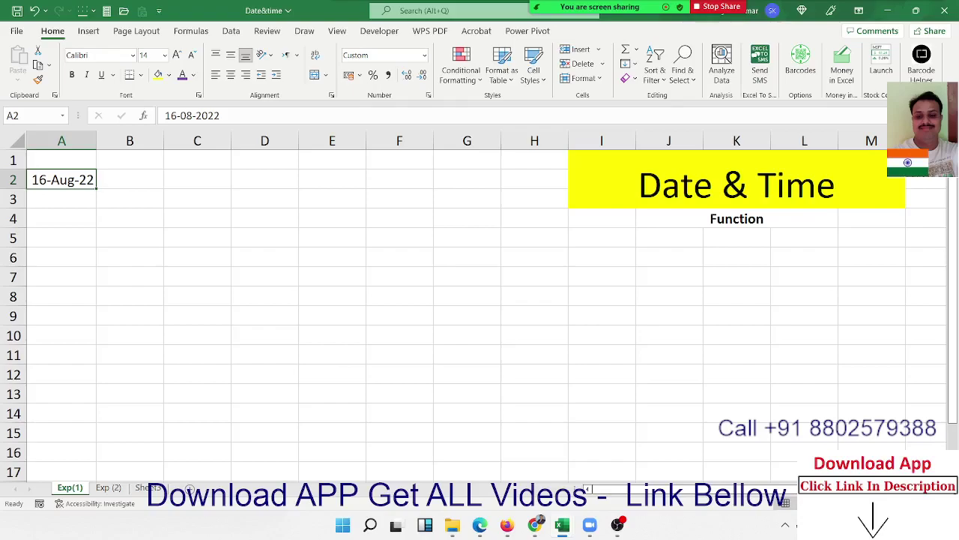
left_click(62, 199)
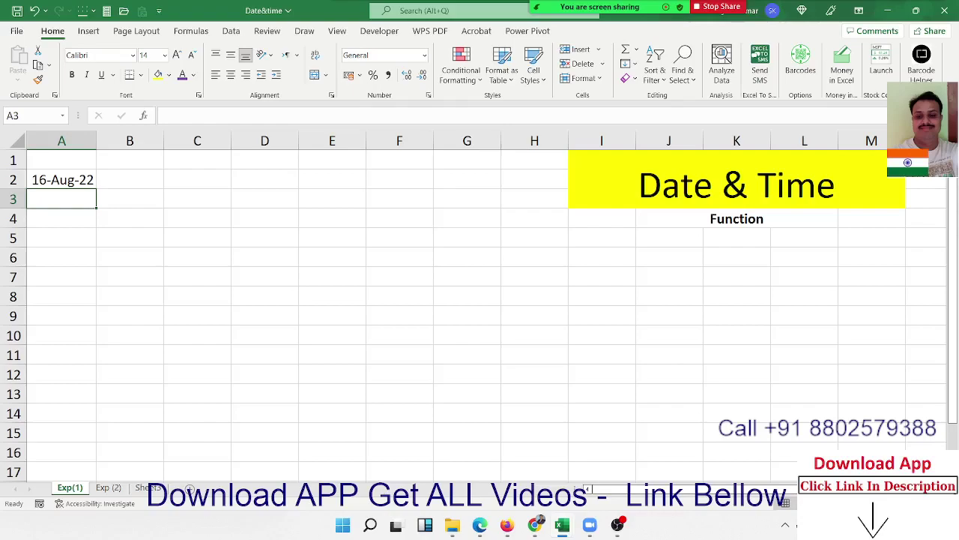
- Enter =DATE(2022,8,16) in A3 so it shows 16-08-2022
type("=")
type("dat")
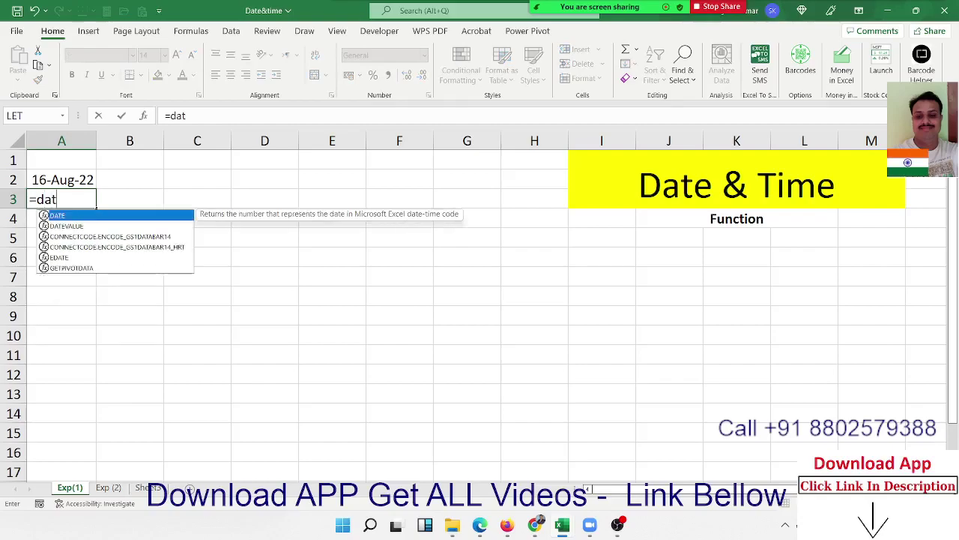
key("Tab")
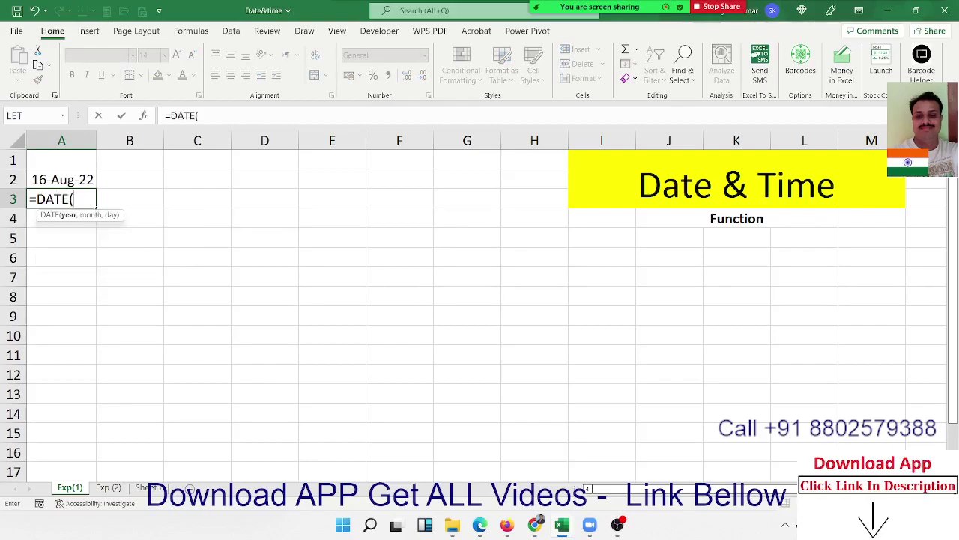
type("2022")
type(",")
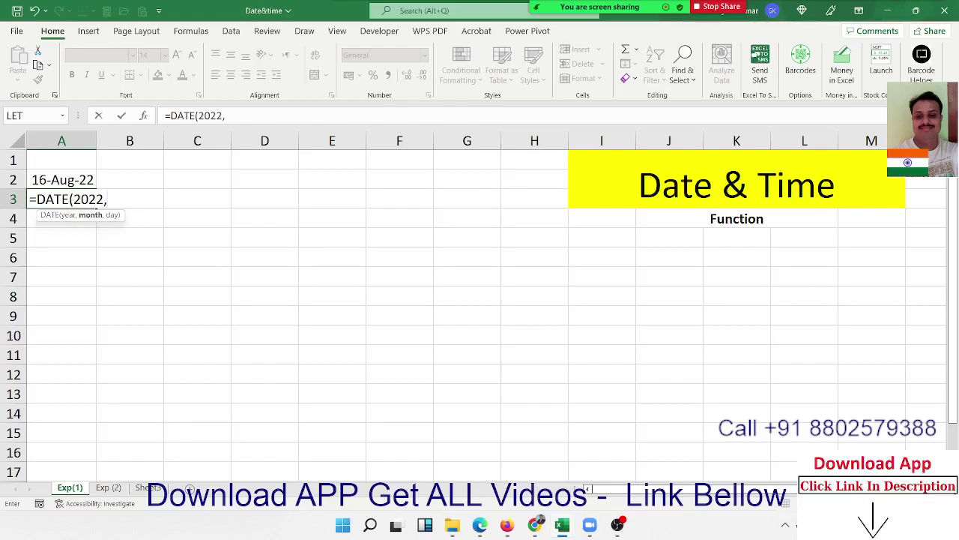
type("8,1")
type("6)")
key("Return")
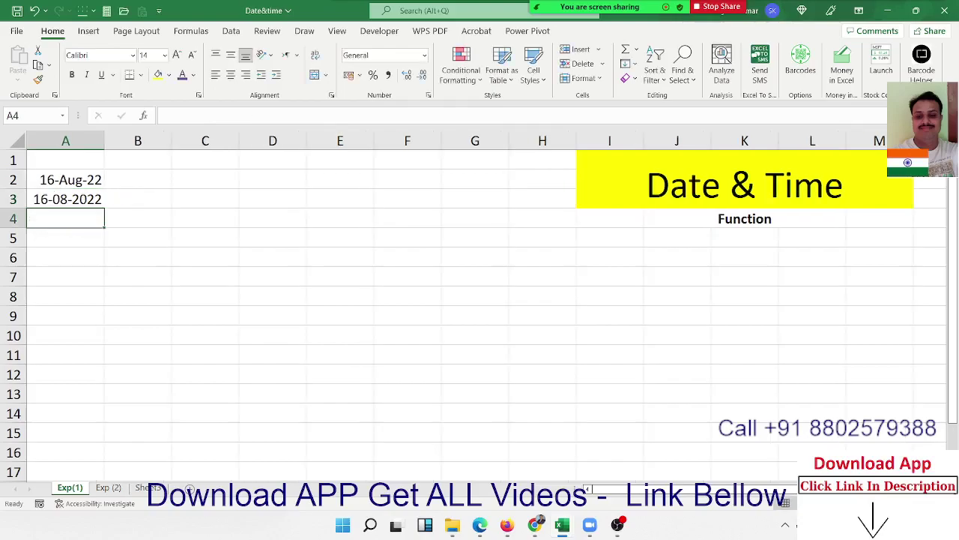
left_click(68, 198)
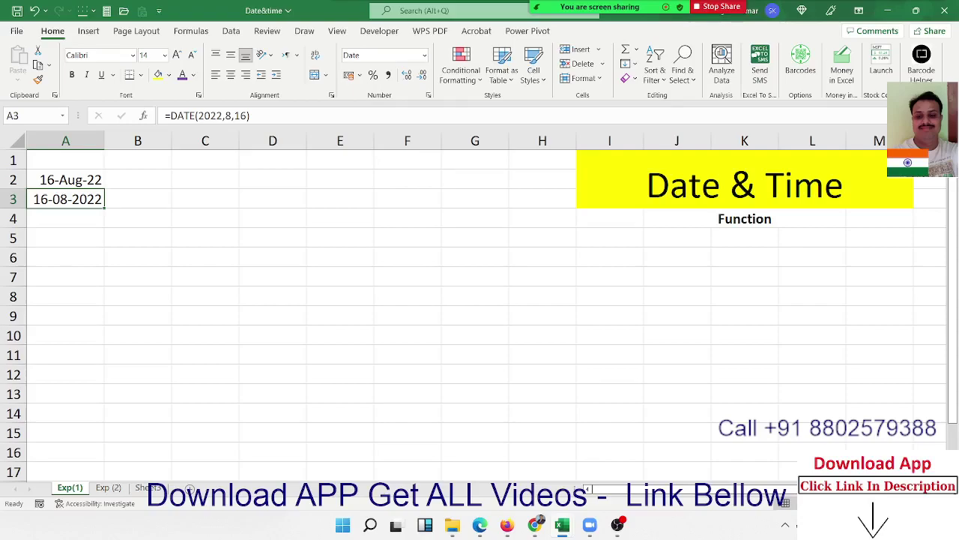
- Try a DATE formula on A2 in B2, then cancel it after the too-few-arguments warning
left_click(65, 179)
left_click(137, 179)
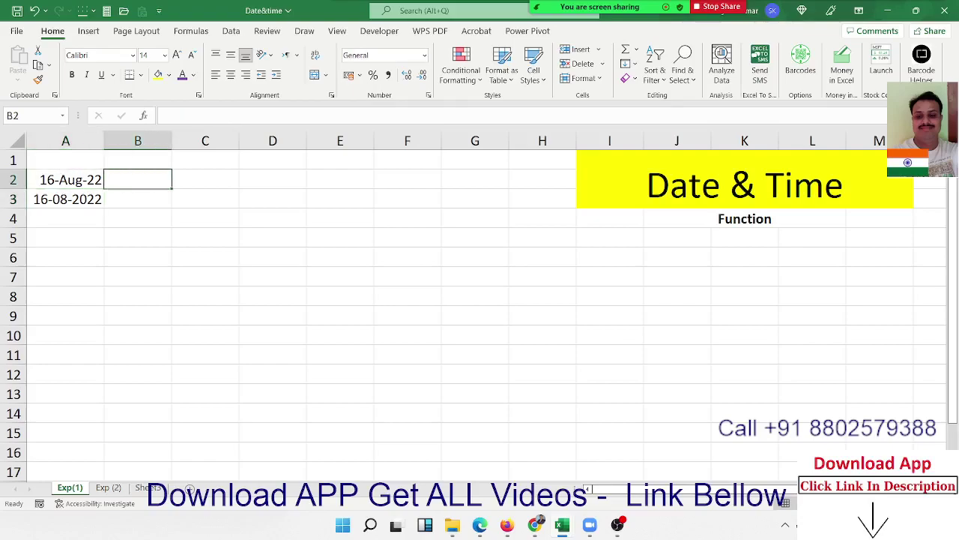
type("=da")
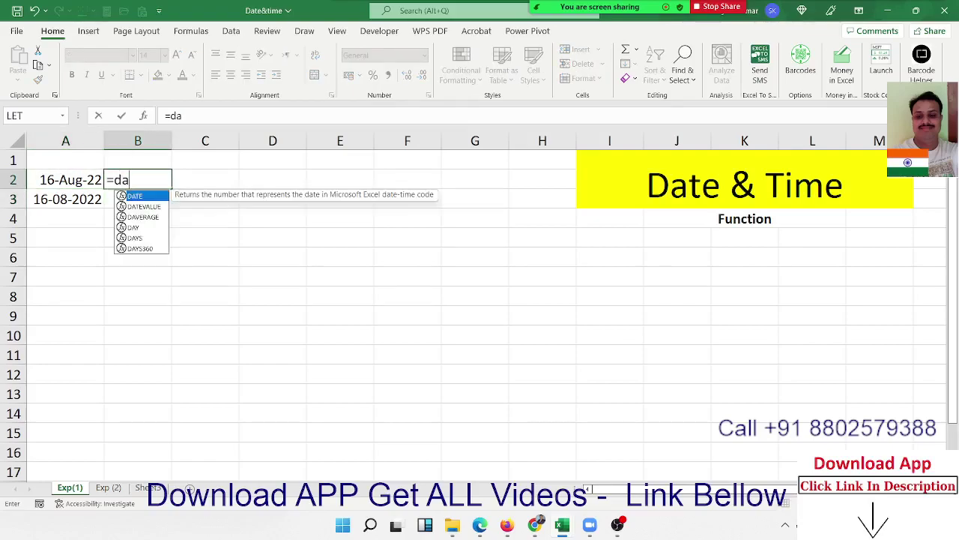
type("te")
key("Tab")
key("Left")
key("Return")
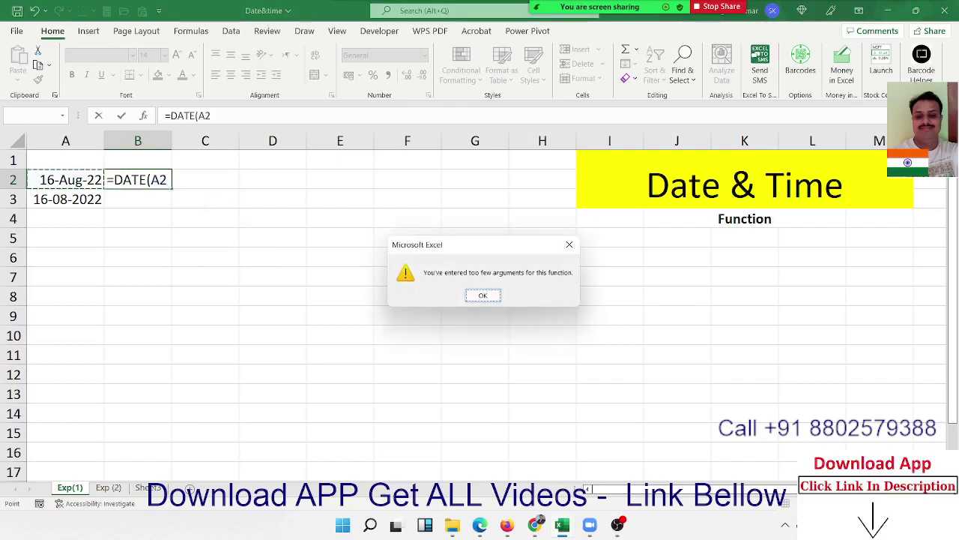
key("Return")
key("Escape")
- Enter =YEAR(A2) in B2 to get 2022
type("=")
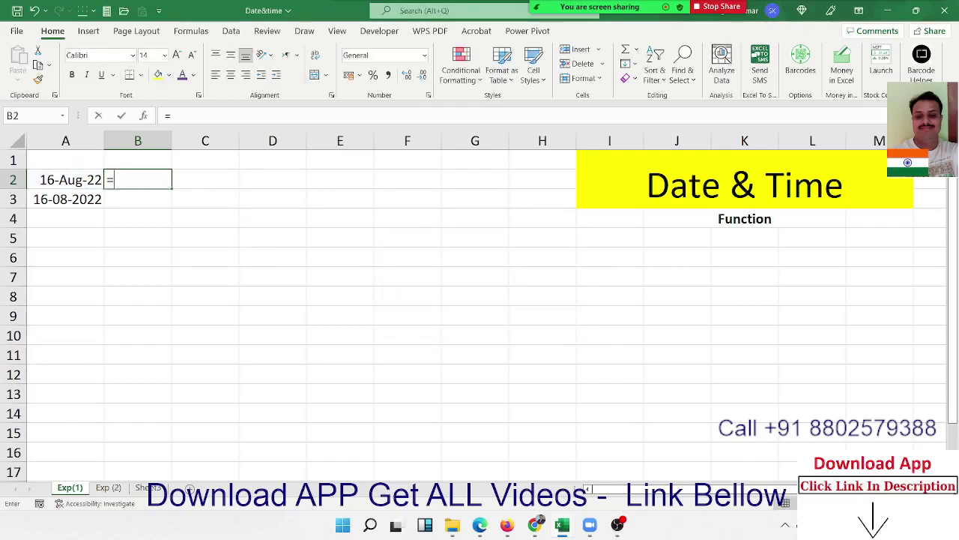
type("yea")
key("Tab")
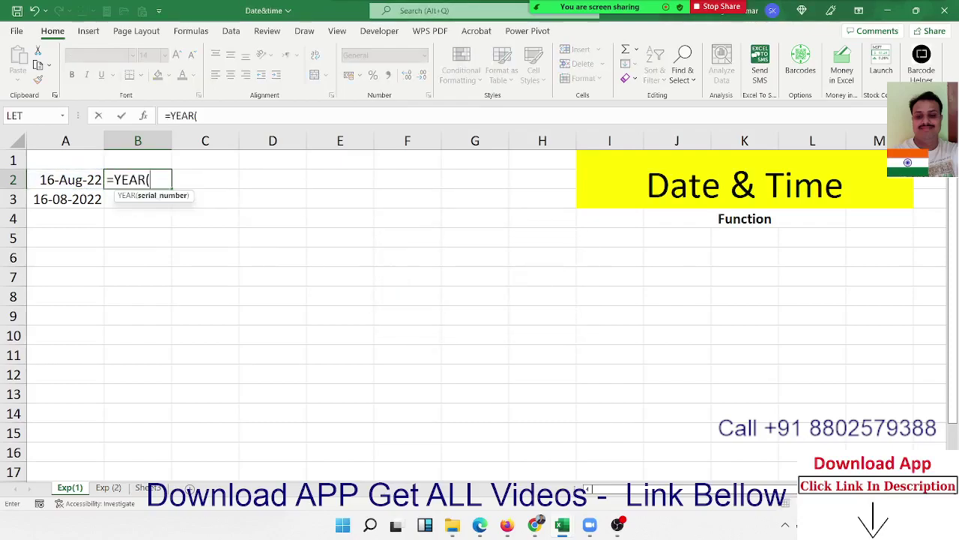
key("Left")
key("Return")
key("Up")
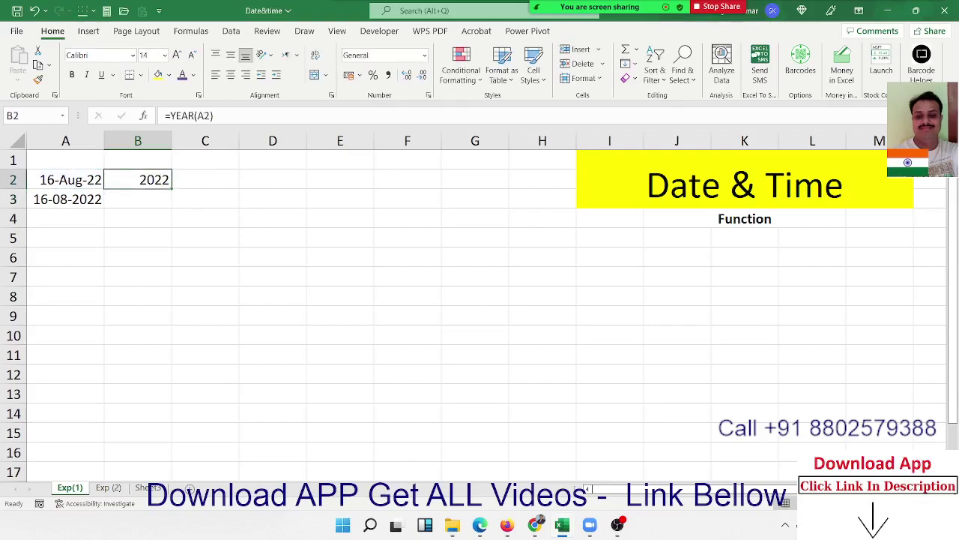
- Enter a MONTH formula in C2 for the month result
left_click(205, 179)
type("=mon")
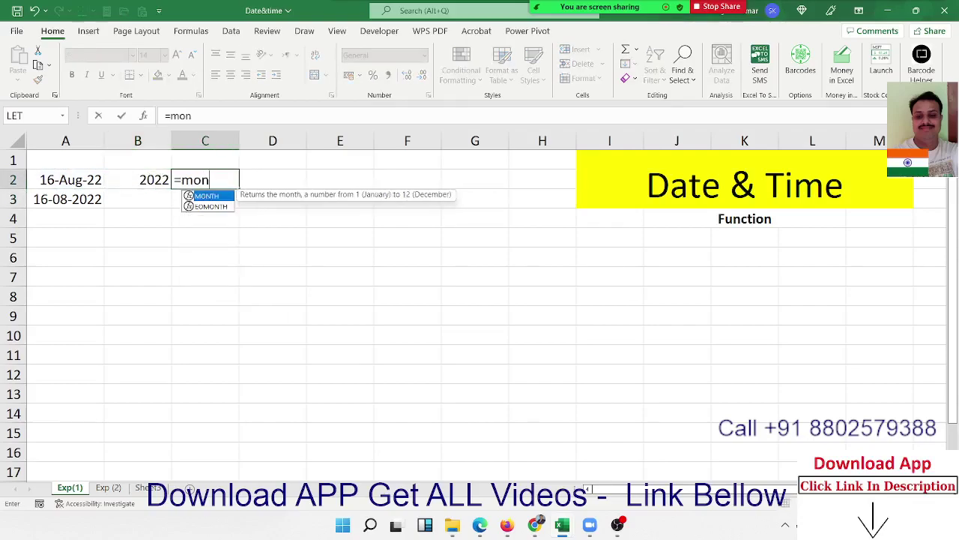
key("Tab")
key("Left")
key("Return")
left_click(204, 179)
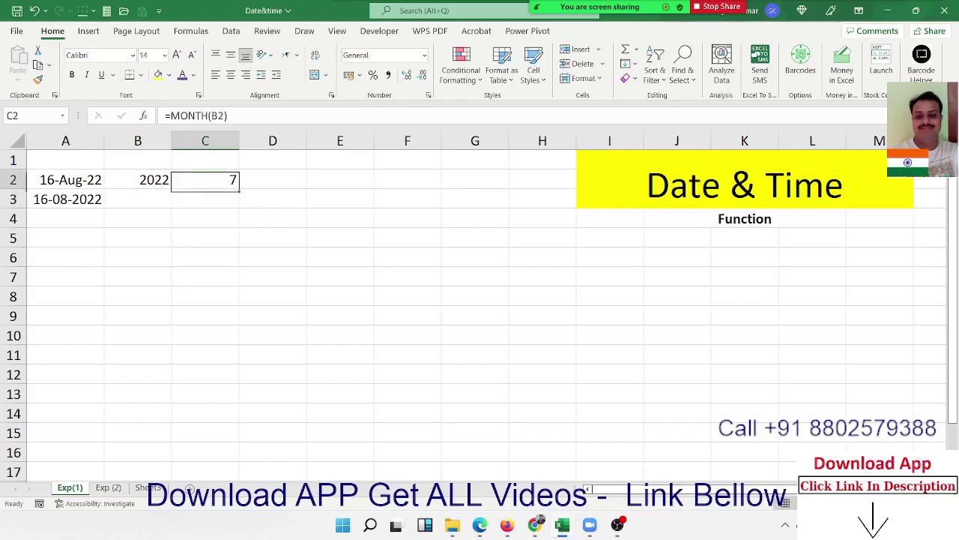
- Enter =DAY(A2) in D2 and start repointing C2's MONTH formula at A2
left_click(273, 179)
type("=day")
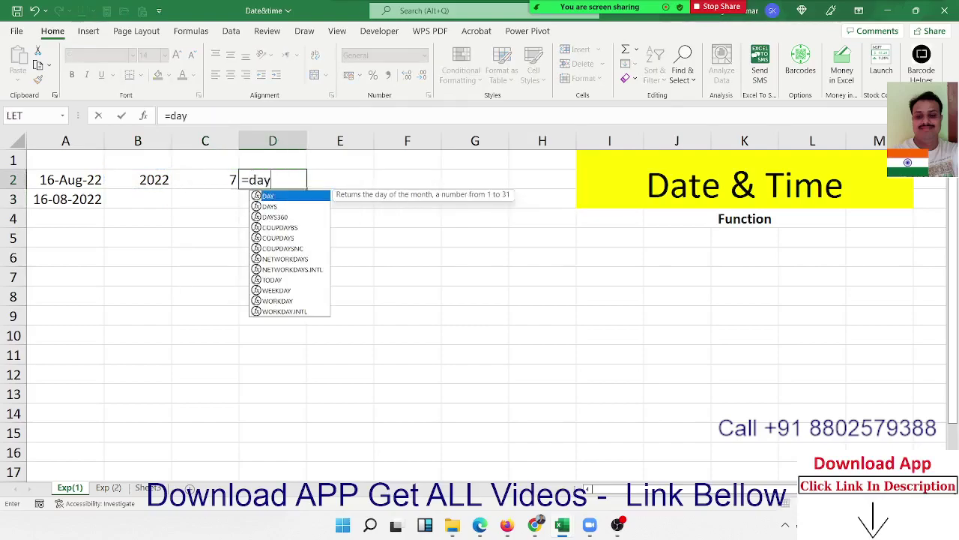
key("Tab")
key("Left")
key("Left")
key("Left")
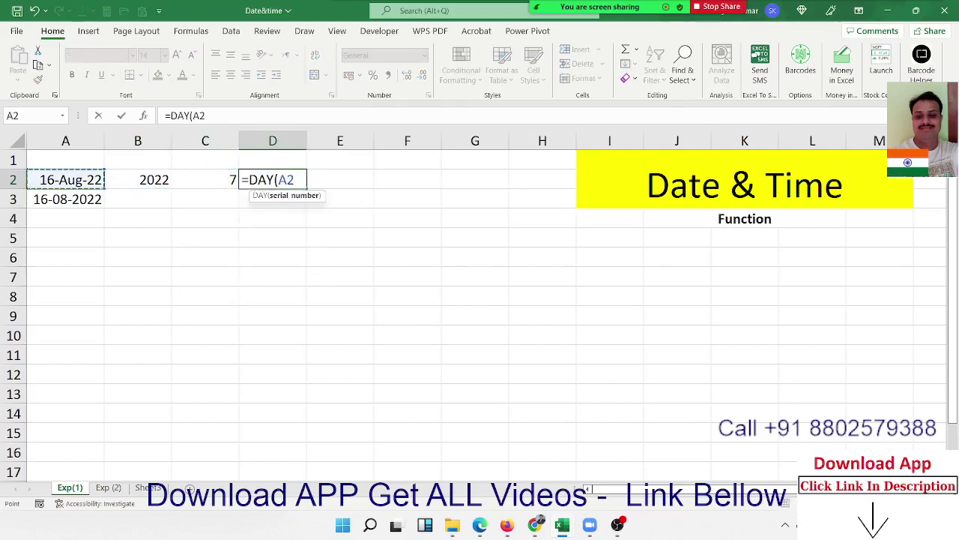
key("Return")
key("Up")
key("Left")
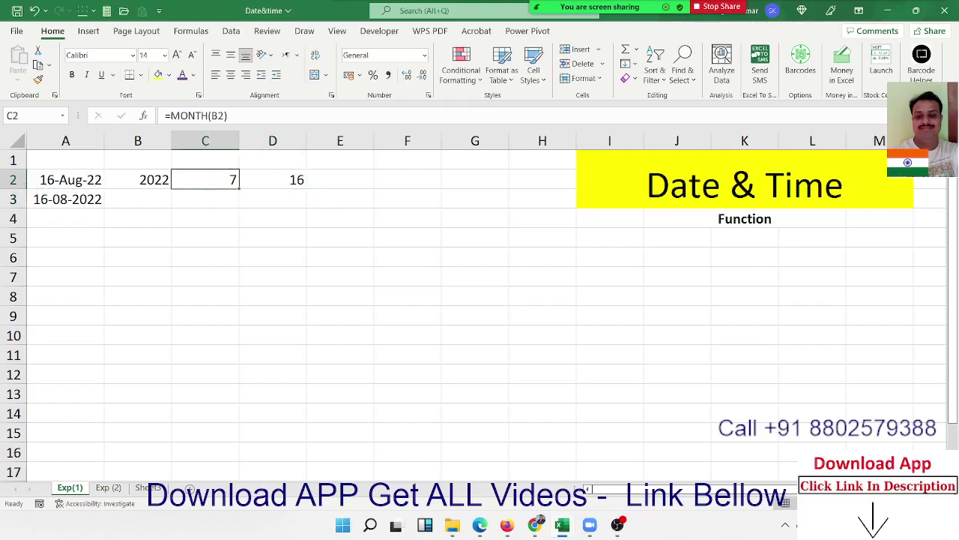
key("F2")
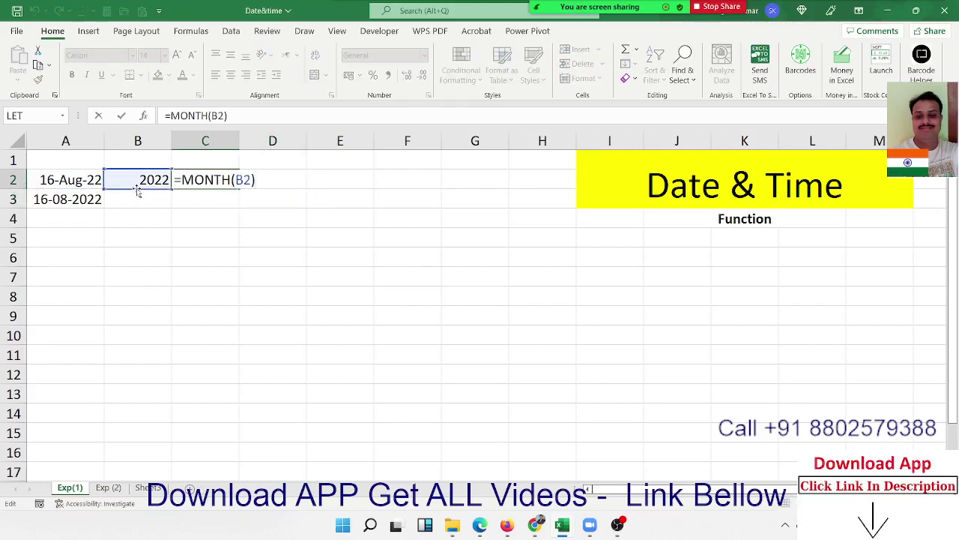
left_click(88, 186)
- Finish C2's MONTH fix and enter =DATE(B2,C2,D2) in E2 to rebuild 16-08-2022
key("Return")
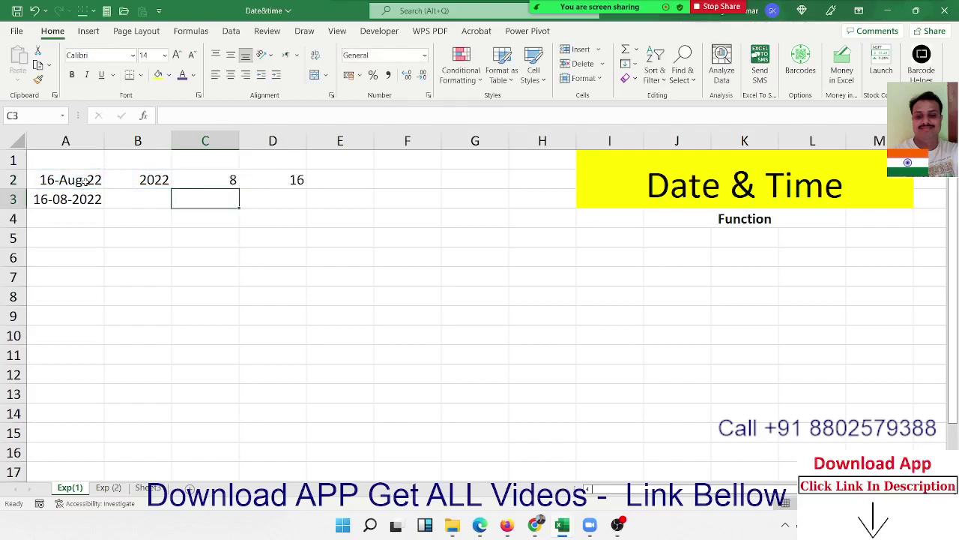
key("Up")
key("Right")
key("Right")
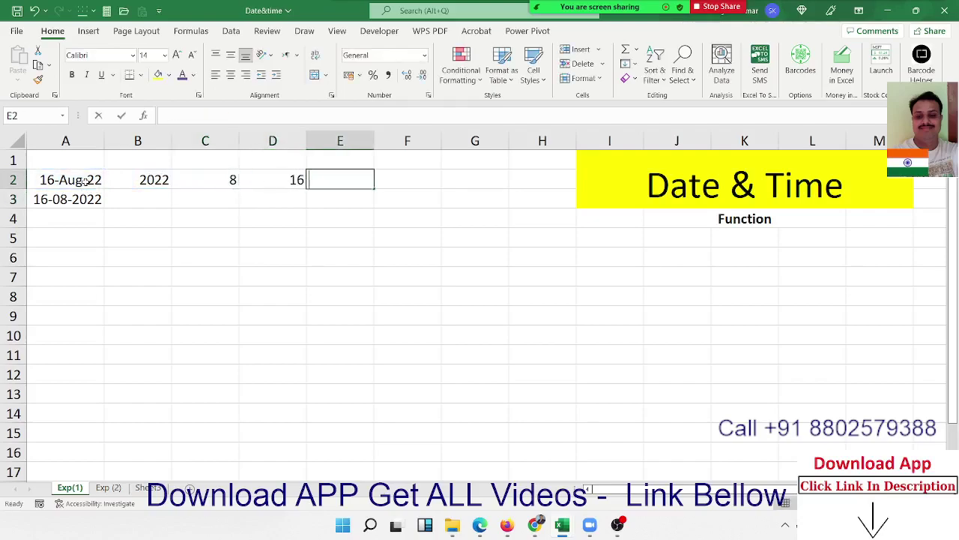
type("=dsa")
key("BackSpace")
key("BackSpace")
key("BackSpace")
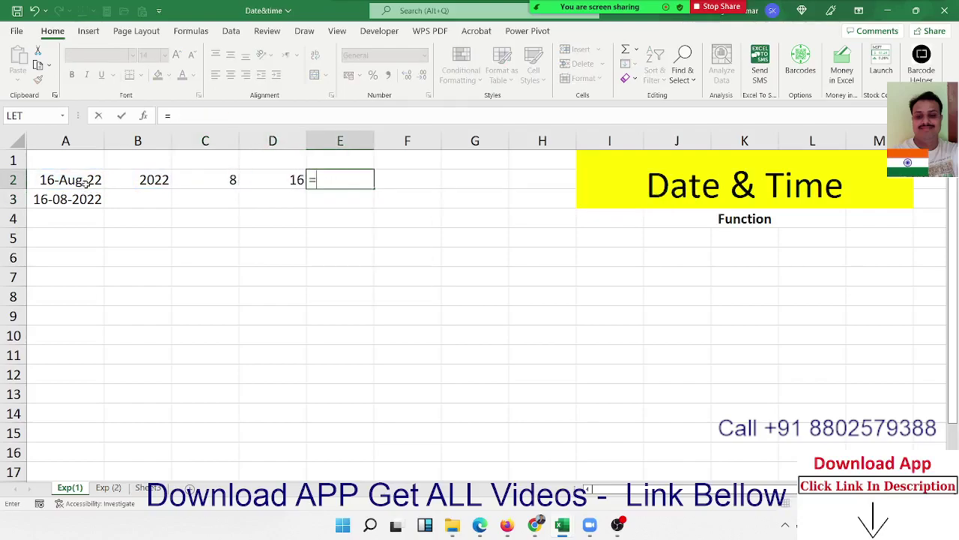
type("da")
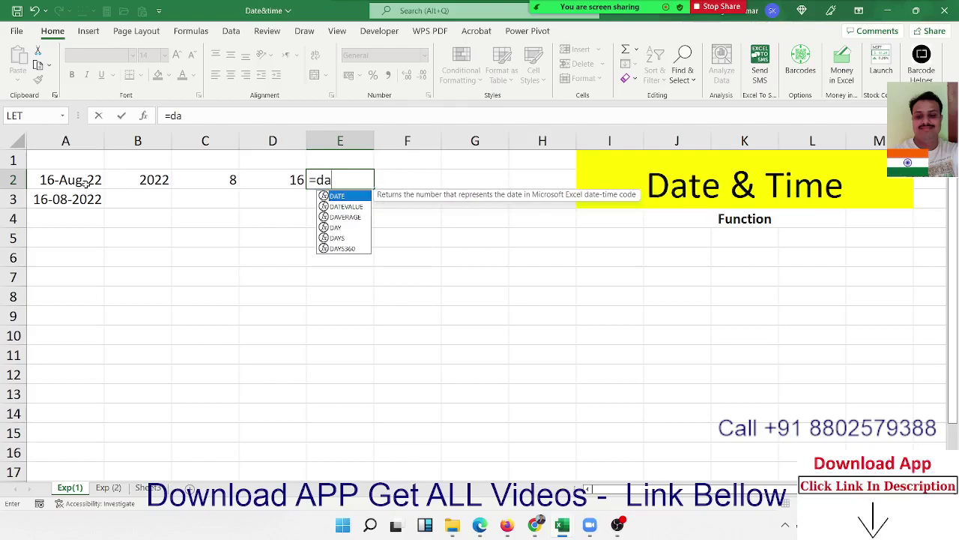
key("Tab")
key("Left")
key("Left")
key("Left")
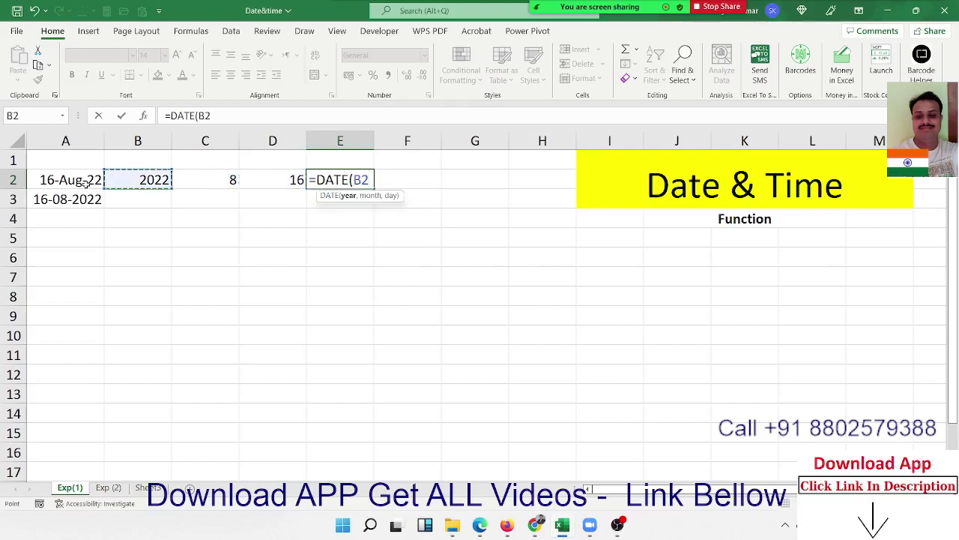
type(",")
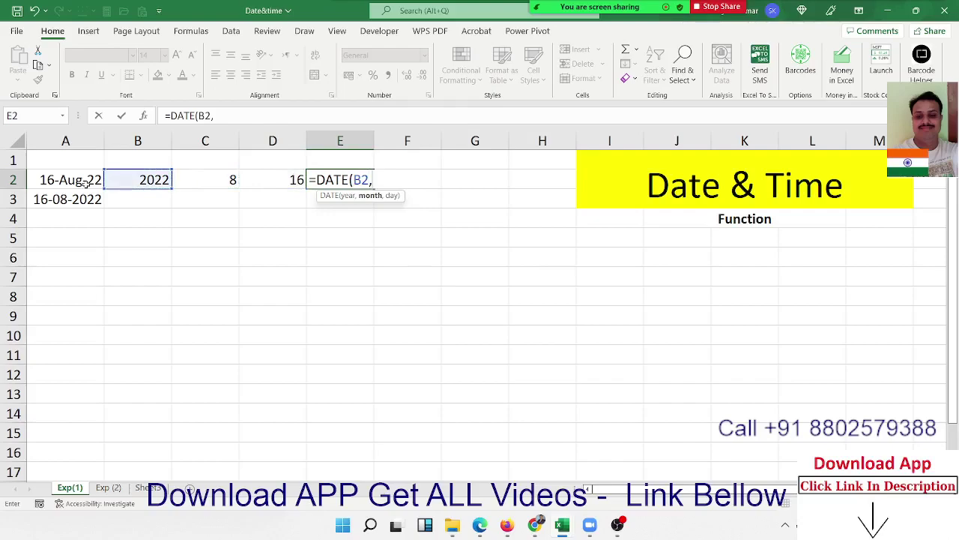
key("Left")
key("Left")
type(",")
key("Left")
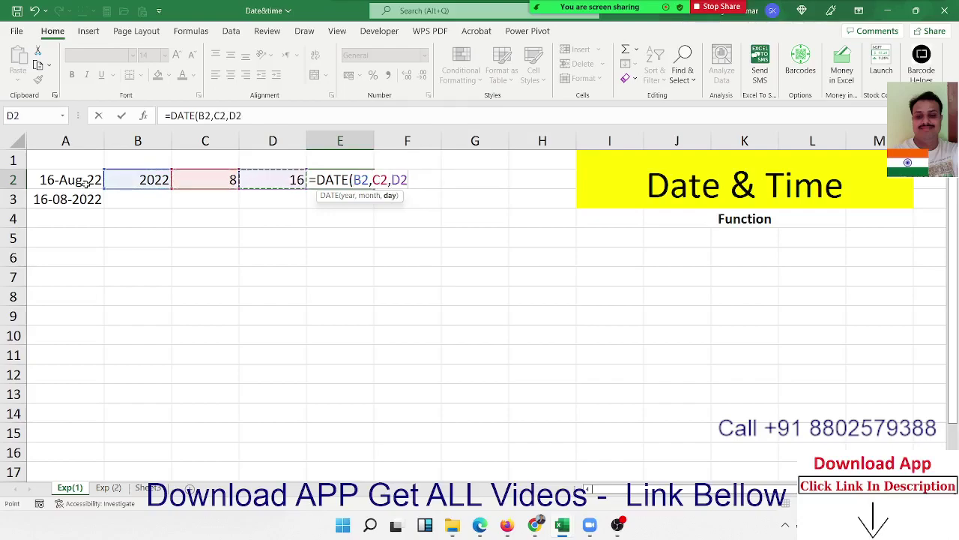
key("Return")
- Check E2's DATE result against B2:D2, then move to A5 for the next example
key("Up")
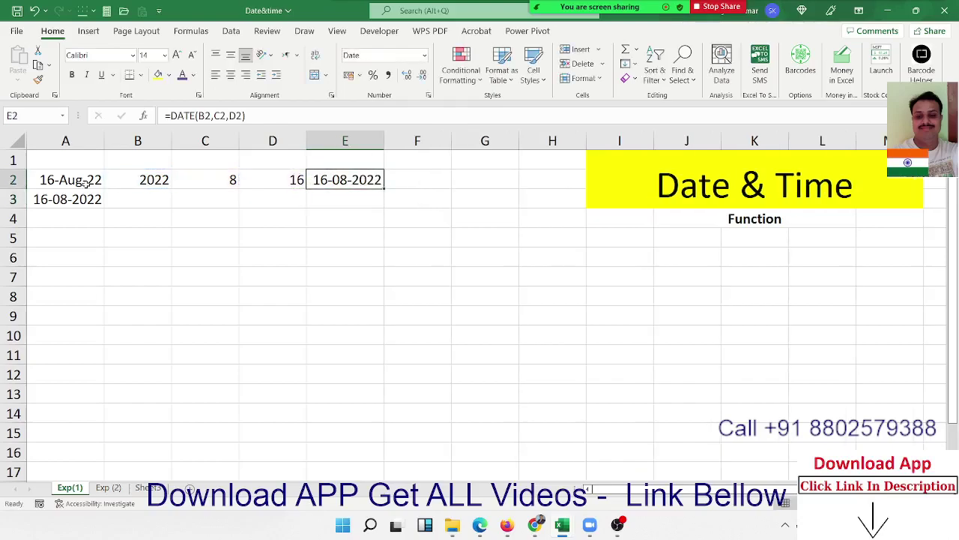
key("Left")
key("Left")
key("Left")
key("Right")
key("Right")
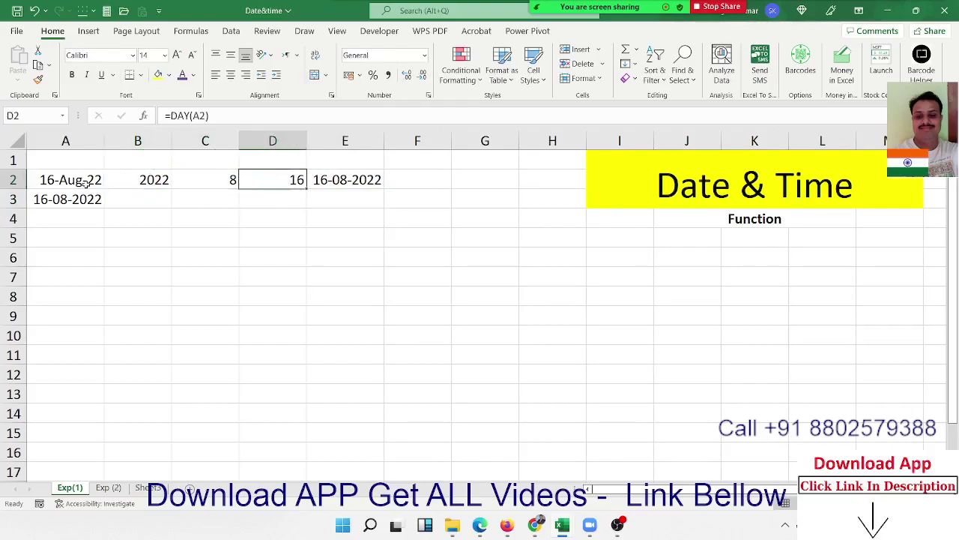
key("Right")
key("Down")
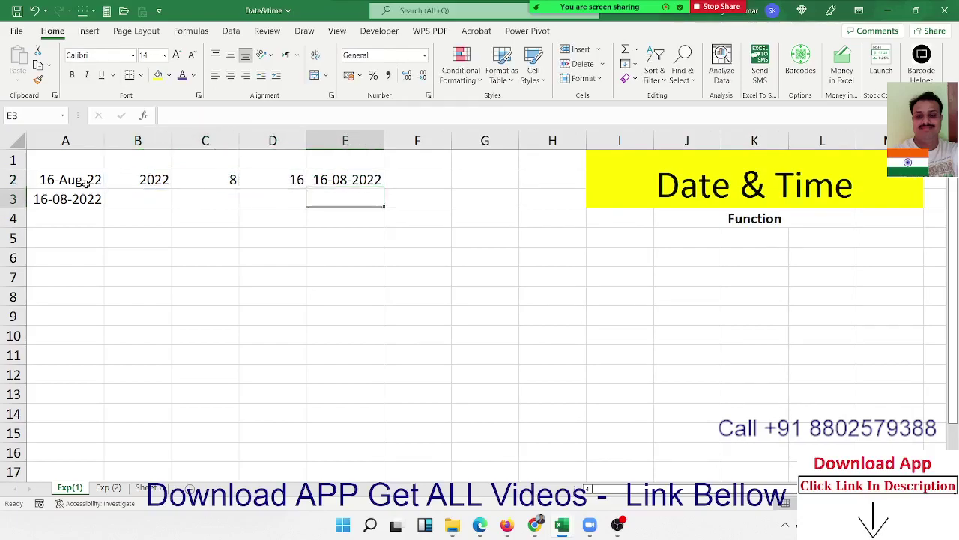
key("Down")
key("Down")
key("Down")
key("Left")
key("Left")
key("Left")
key("Left")
key("Up")
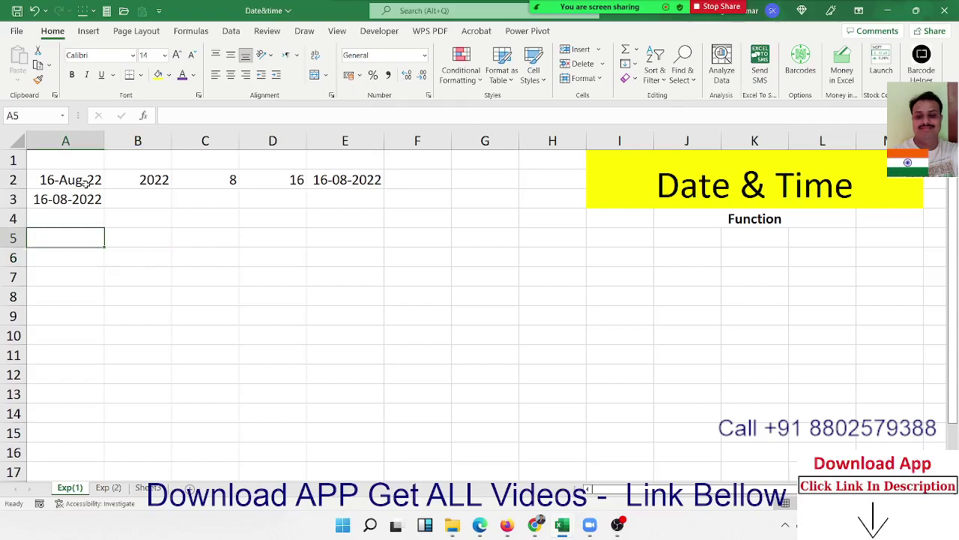
- Enter =TODAY() in A5 and 20 days in B5
type("=Toda")
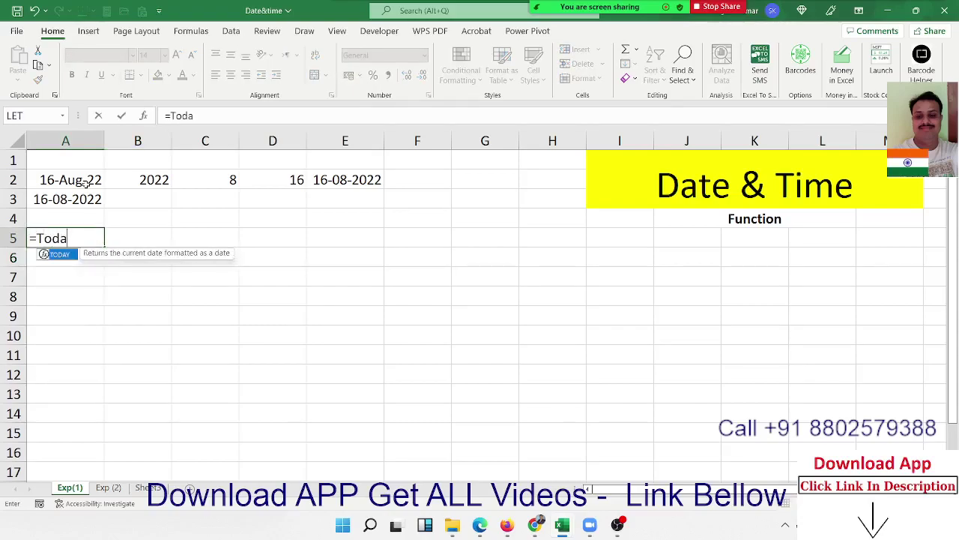
type("y(")
key("Return")
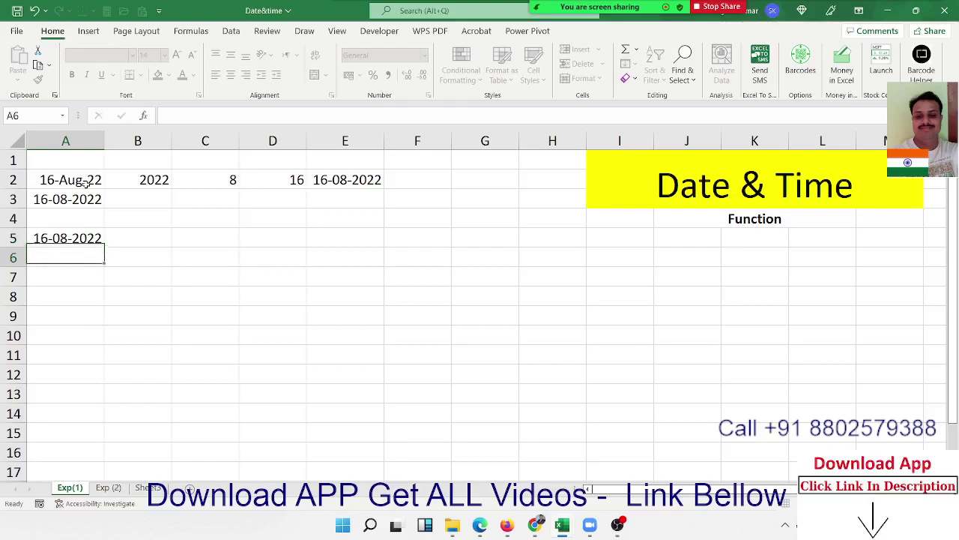
key("Up")
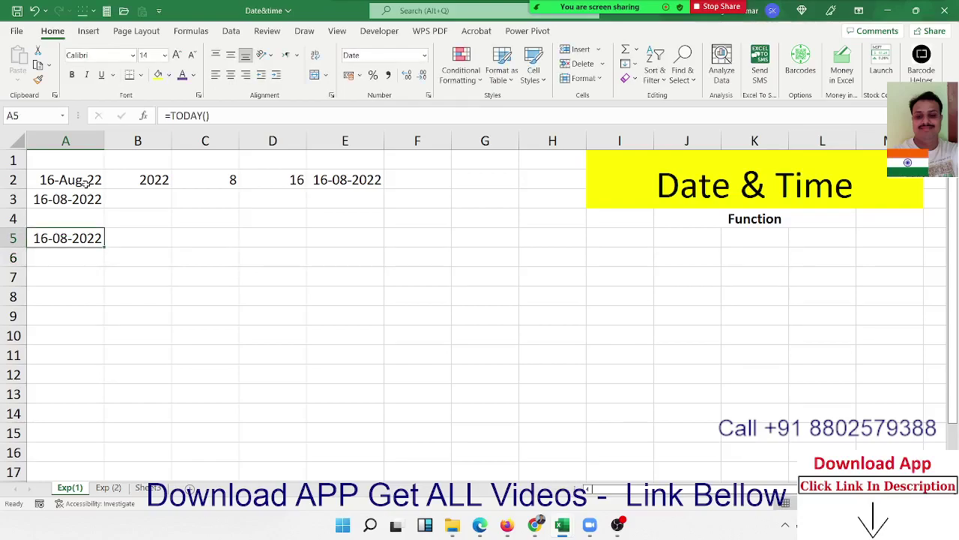
key("Right")
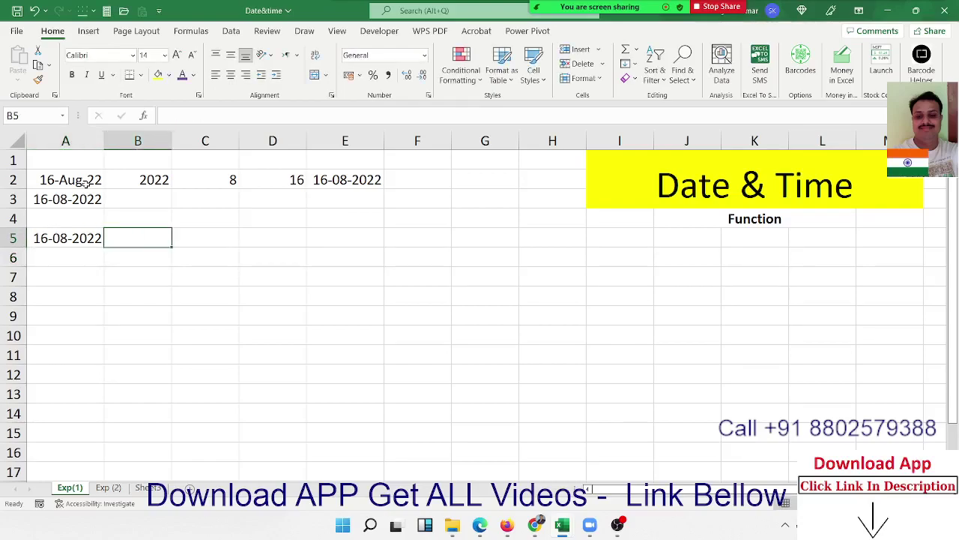
type("20")
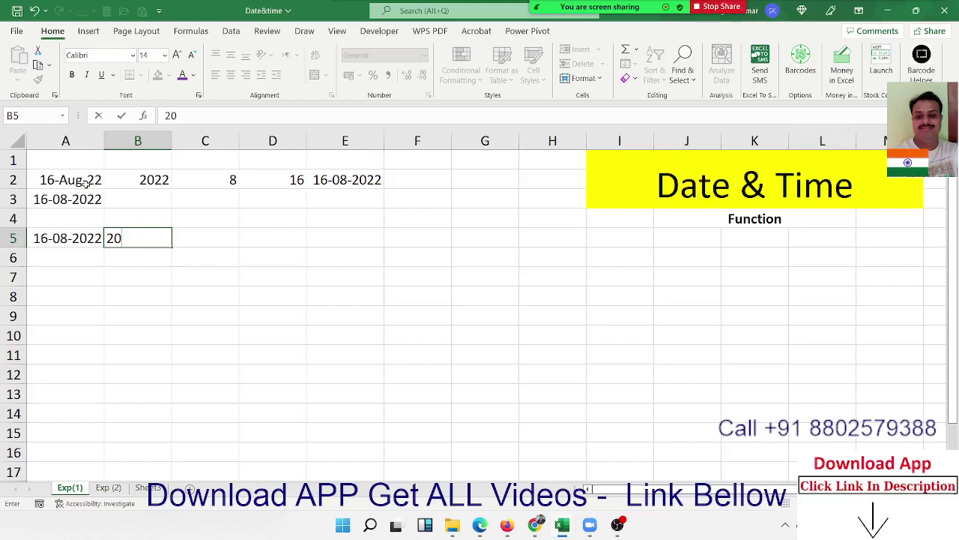
key("Return")
key("Up")
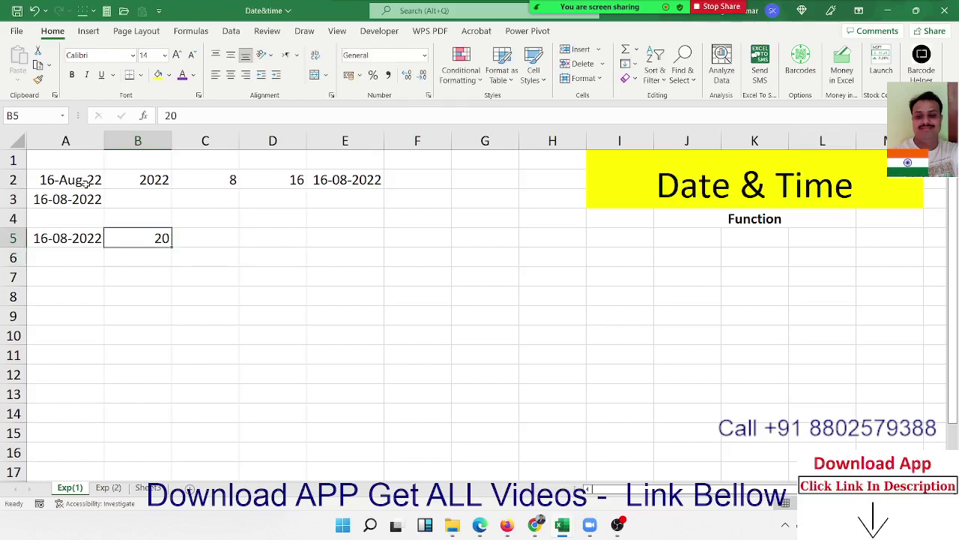
- Enter =A5+B5 in C5 to get 05-09-2022 and show its cell references
key("Right")
type("=")
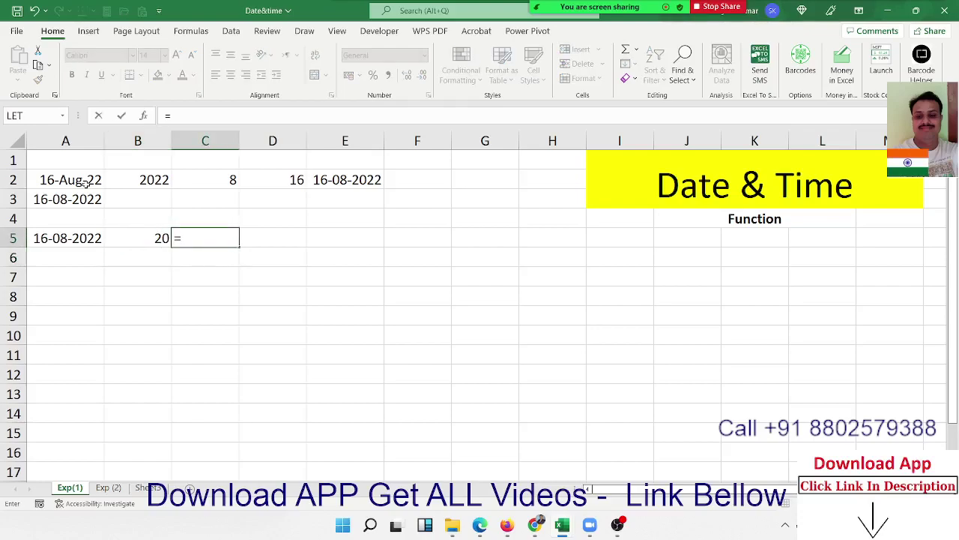
key("Left")
key("Left")
type("+")
key("Left")
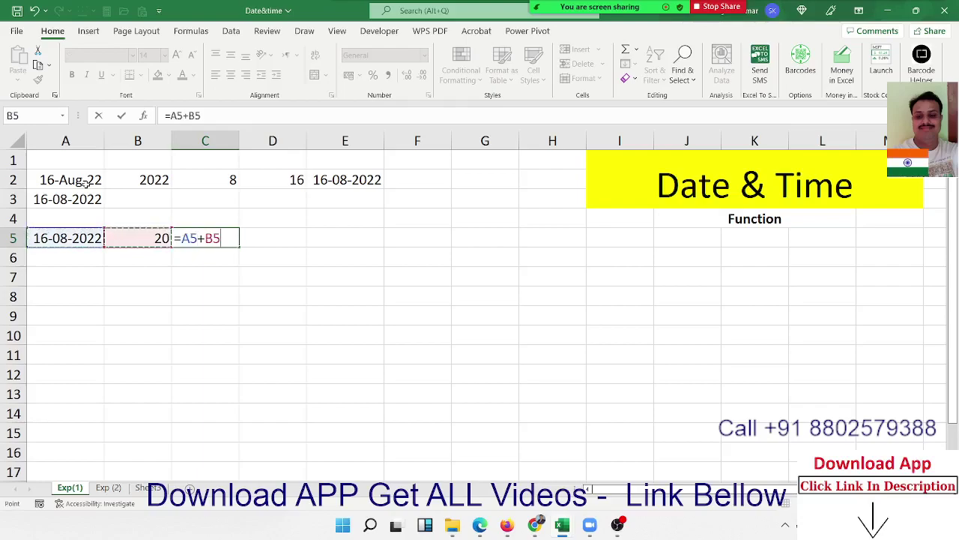
key("Return")
key("Up")
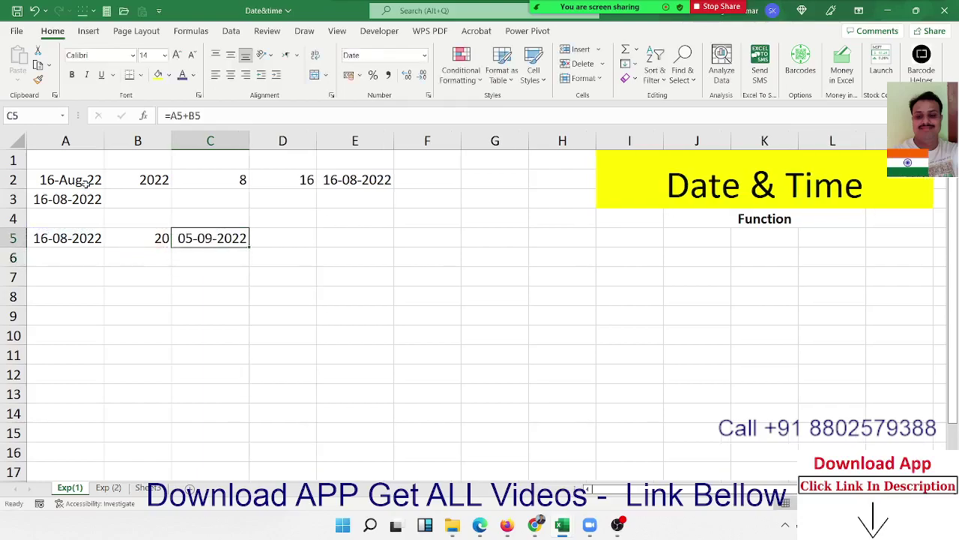
key("Down")
key("Up")
key("F2")
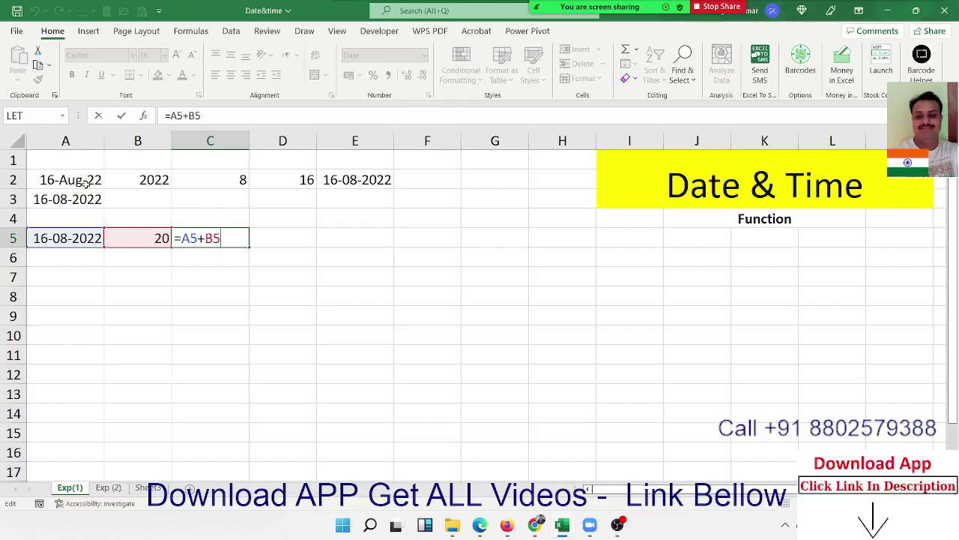
key("Return")
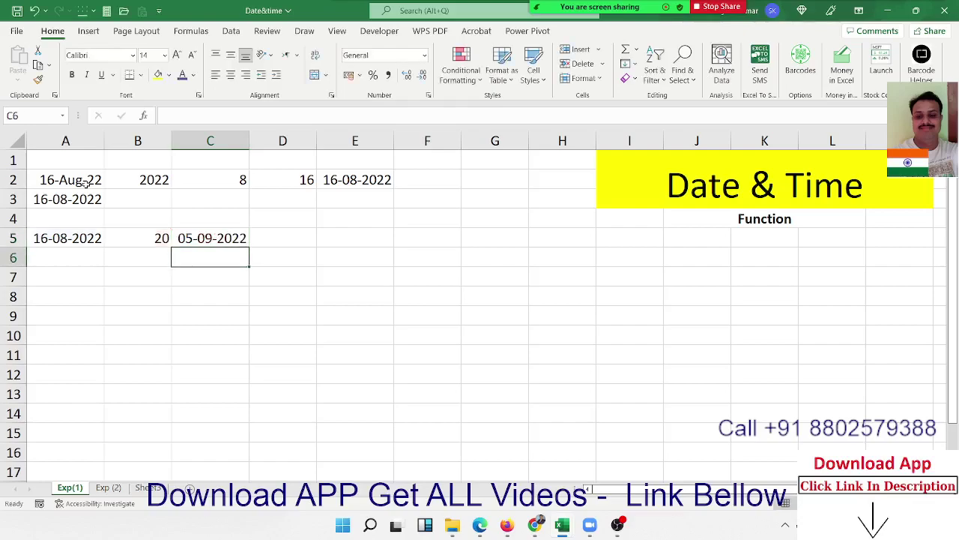
- Put today's date in A6 with Ctrl+; and 3 months in B6
key("Left")
key("Left")
key("ctrl+semicolon")
key("Tab")
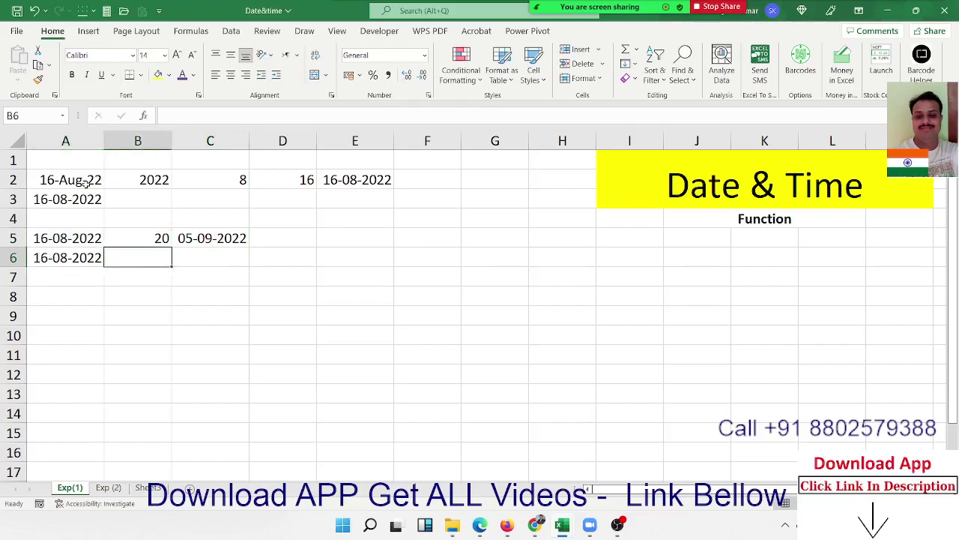
type("3")
key("Return")
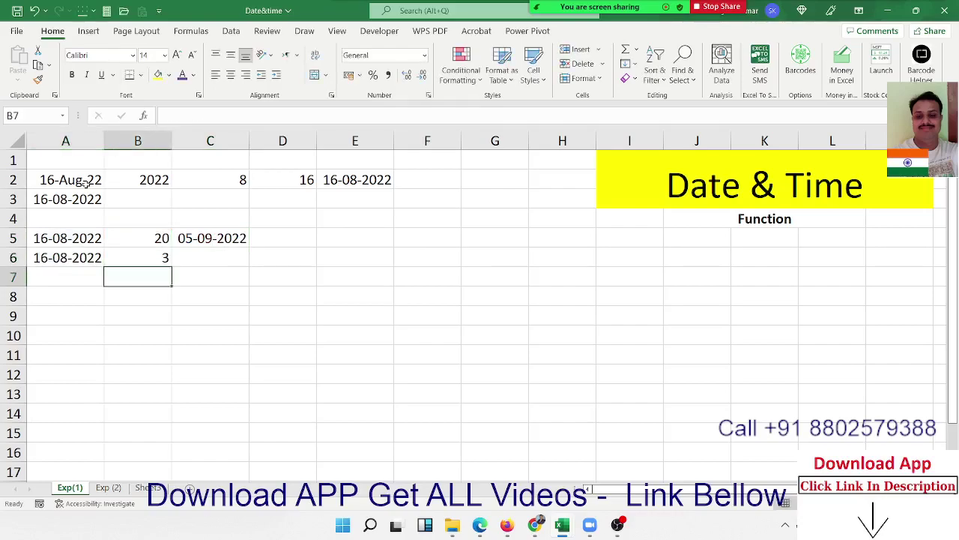
key("Up")
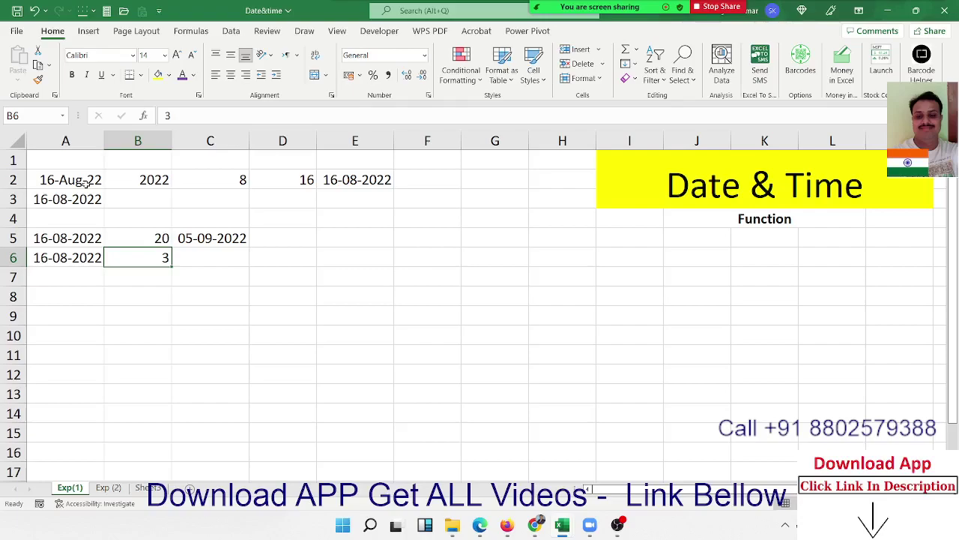
key("Left")
- Insert a Date/Month heading row above the example, then a blank row above the headings
key("shift+space")
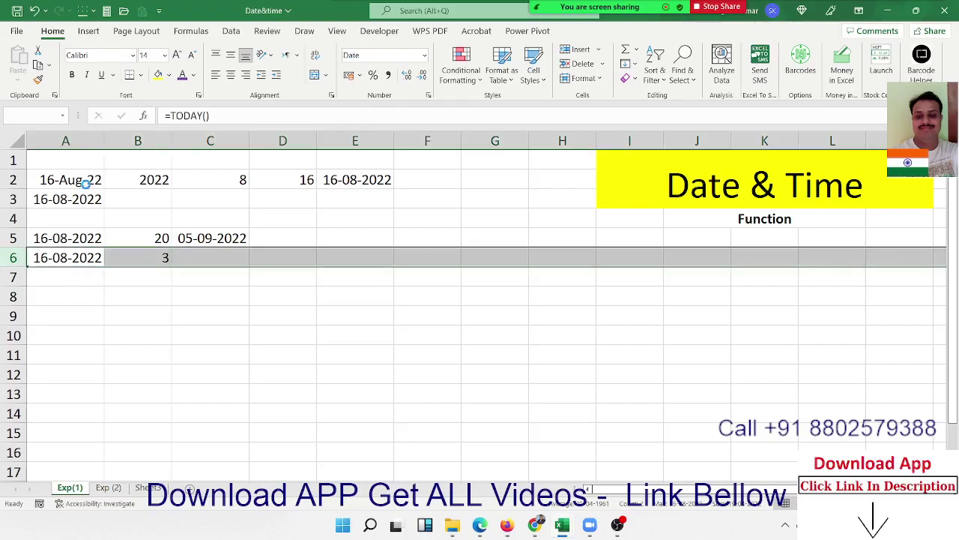
key("ctrl+shift+plus")
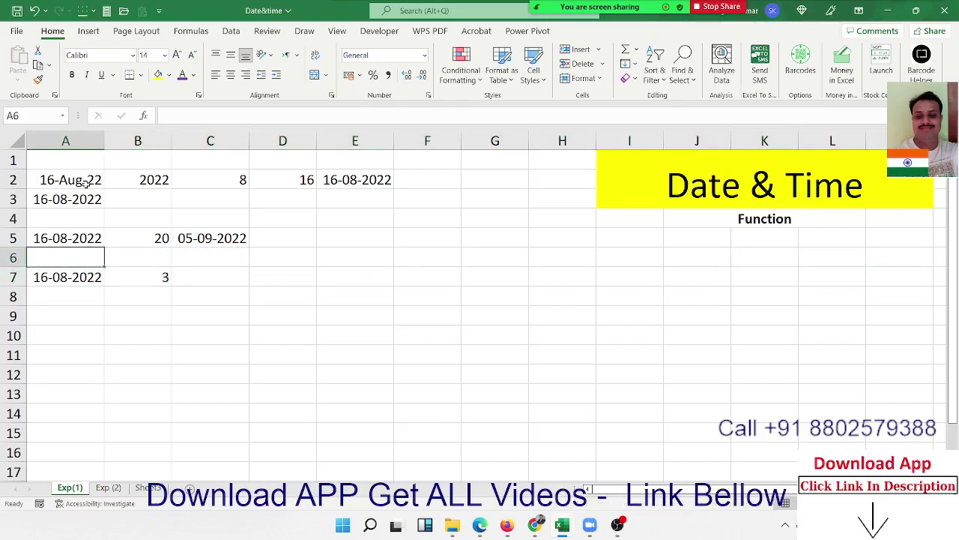
type("Date")
key("Tab")
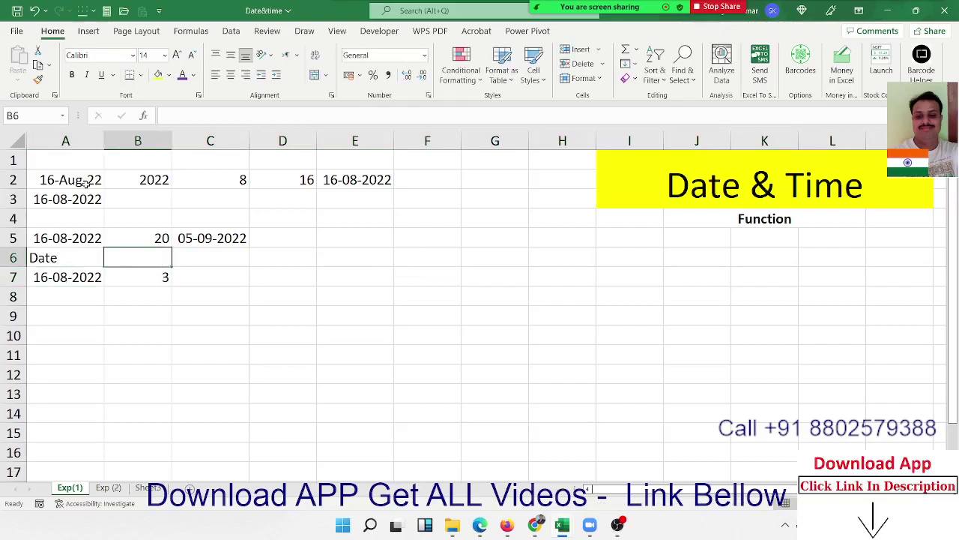
type("Month")
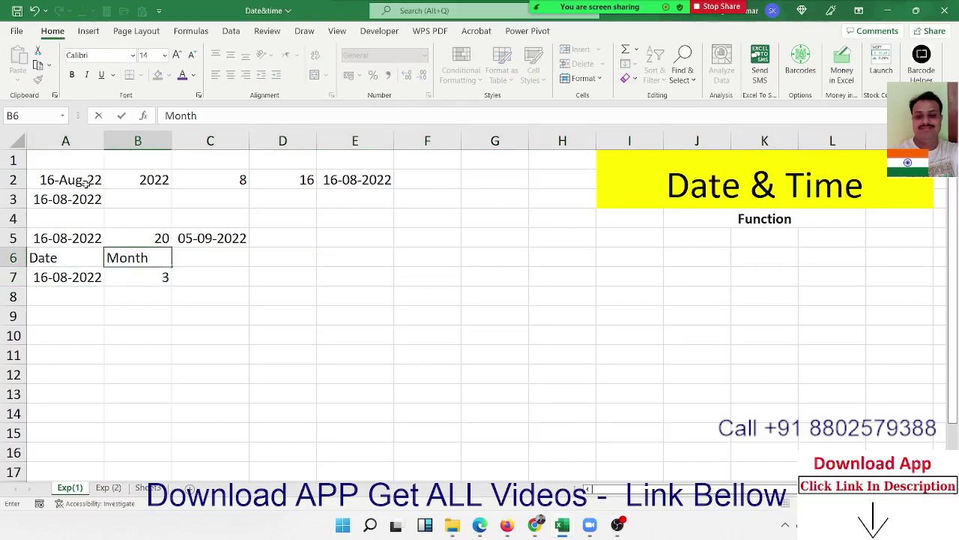
key("ctrl+Return")
key("shift+space")
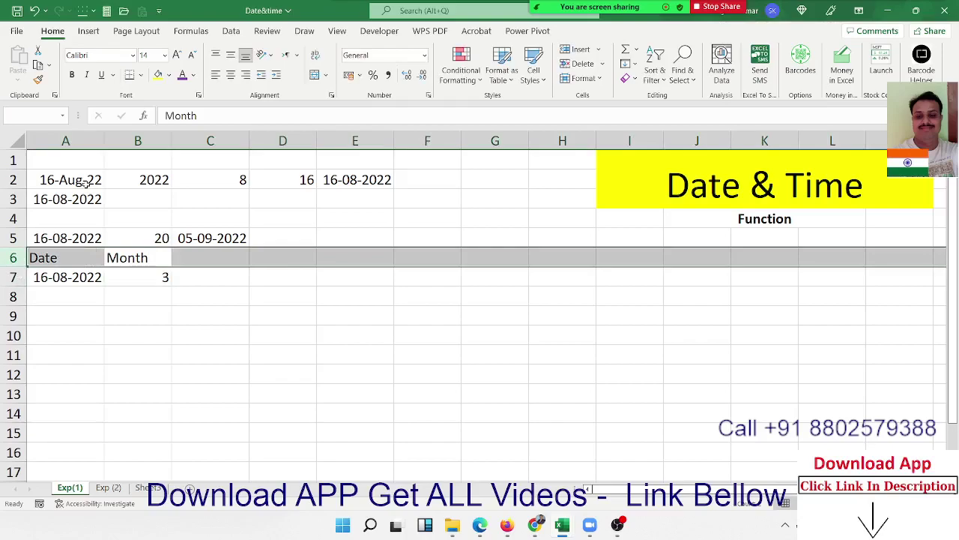
key("ctrl+shift+plus")
key("Down")
key("Down")
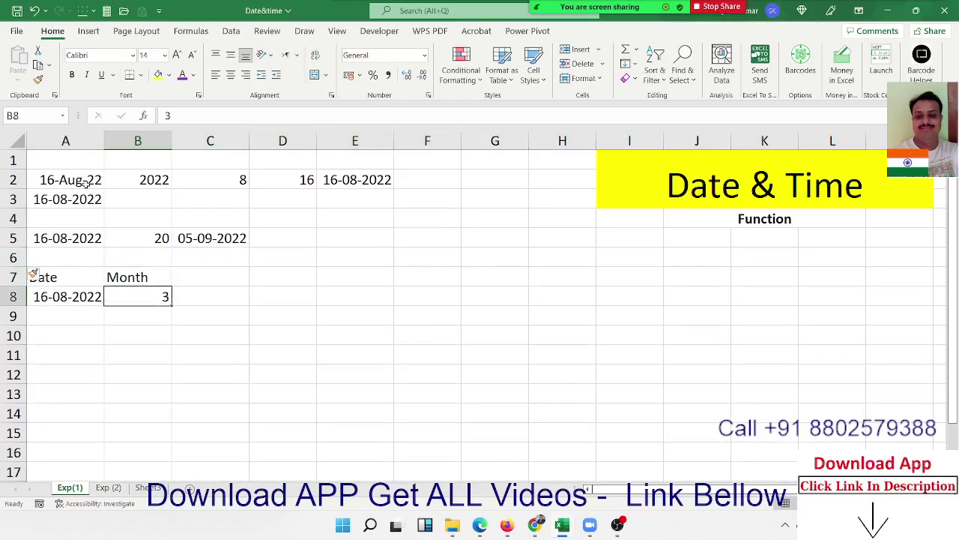
key("Right")
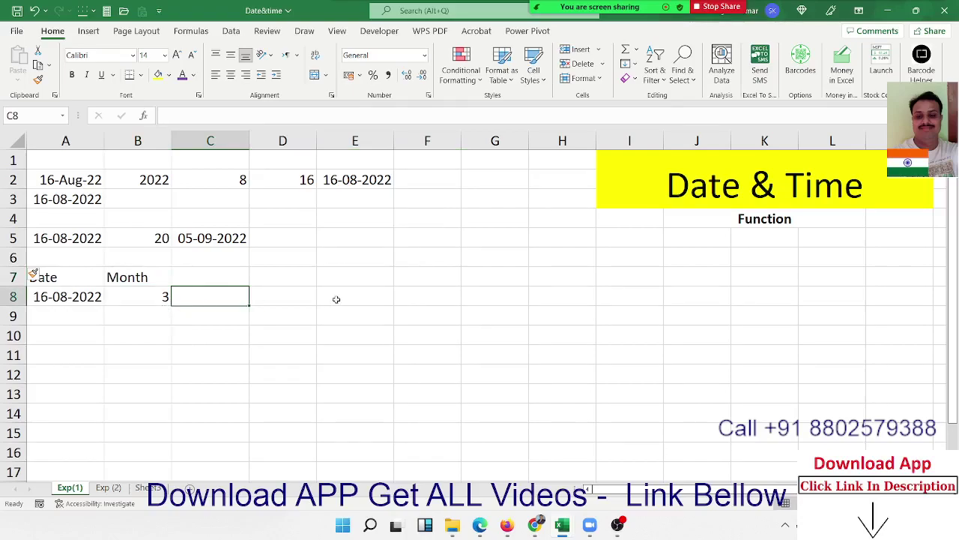
- Enter =EDATE(A8,B8) in C8 and format it as a date, 16-Nov-22
type("=e")
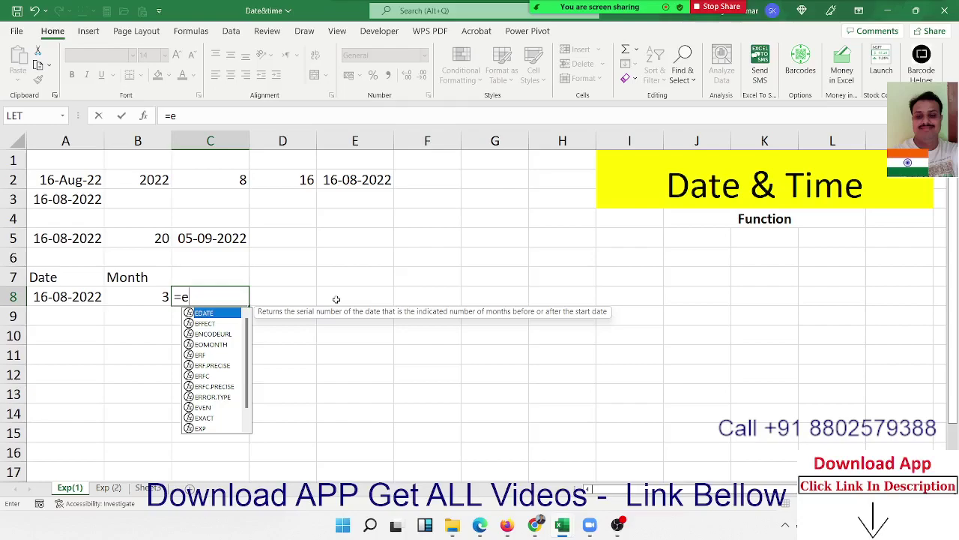
type("d")
key("Tab")
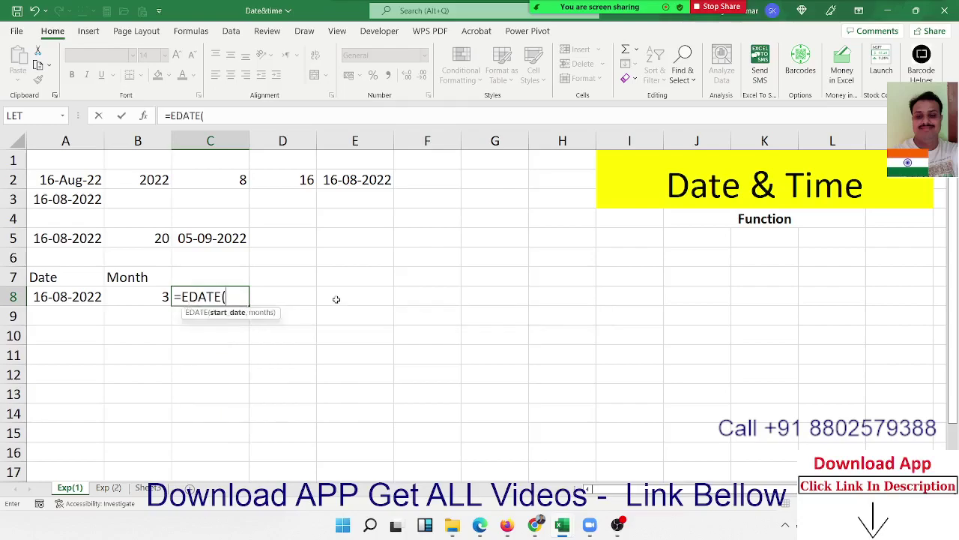
key("Left")
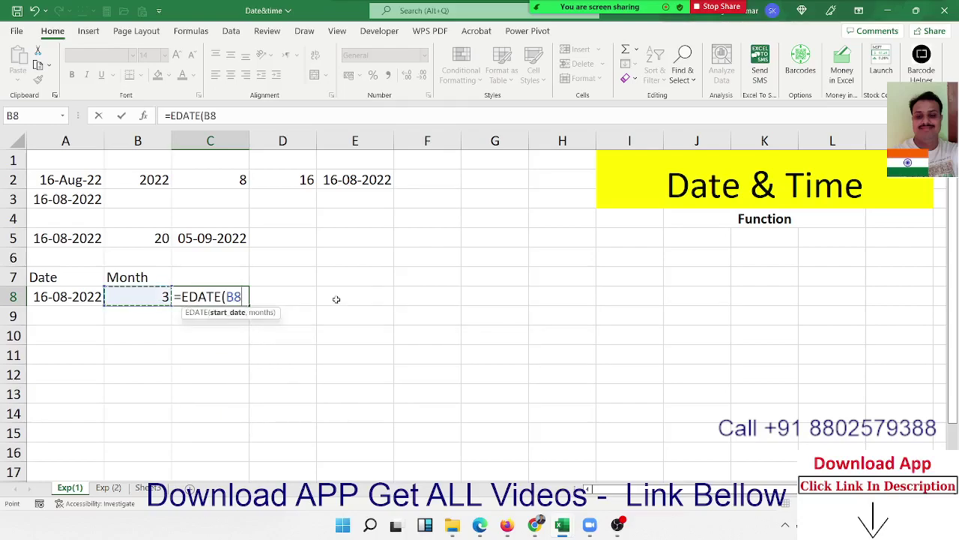
key("Left")
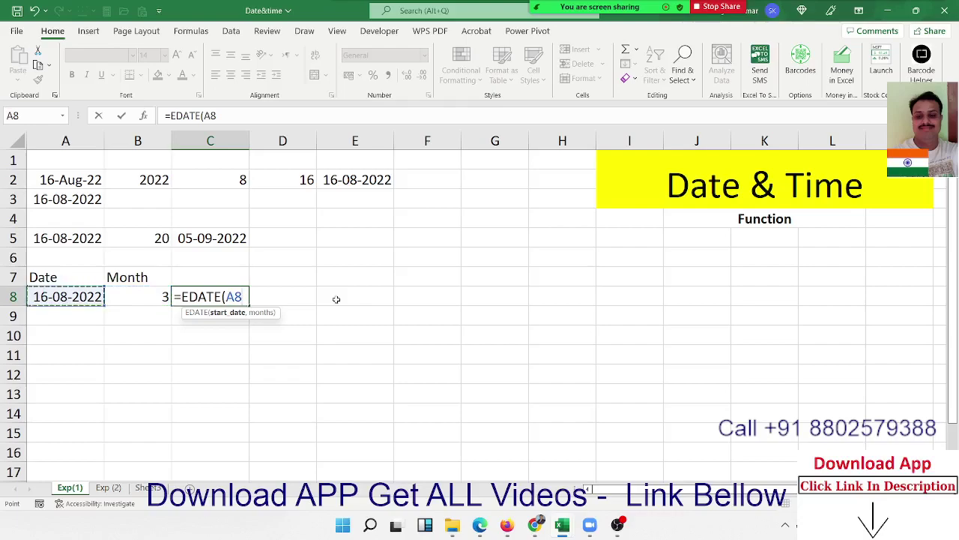
type(",")
key("Left")
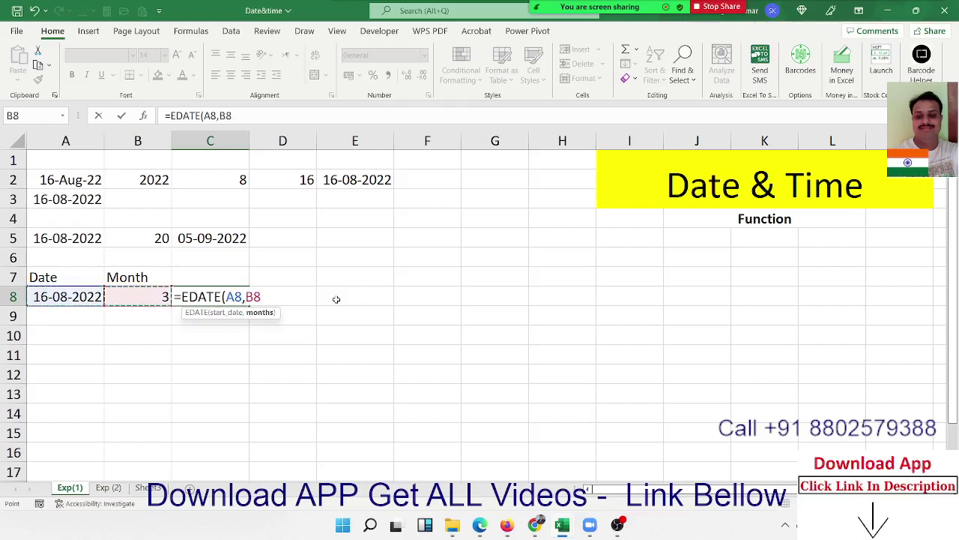
key("Return")
key("Up")
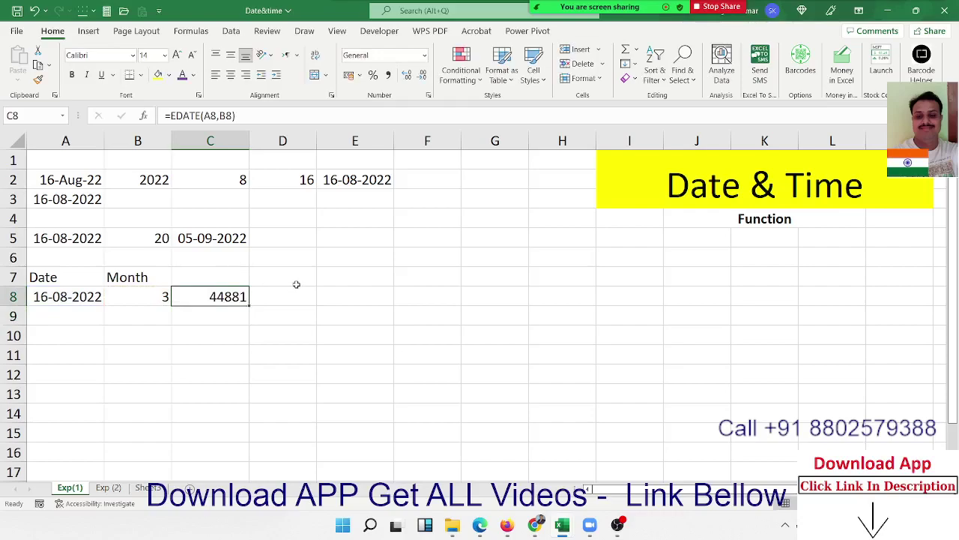
key("ctrl+shift+numbersign")
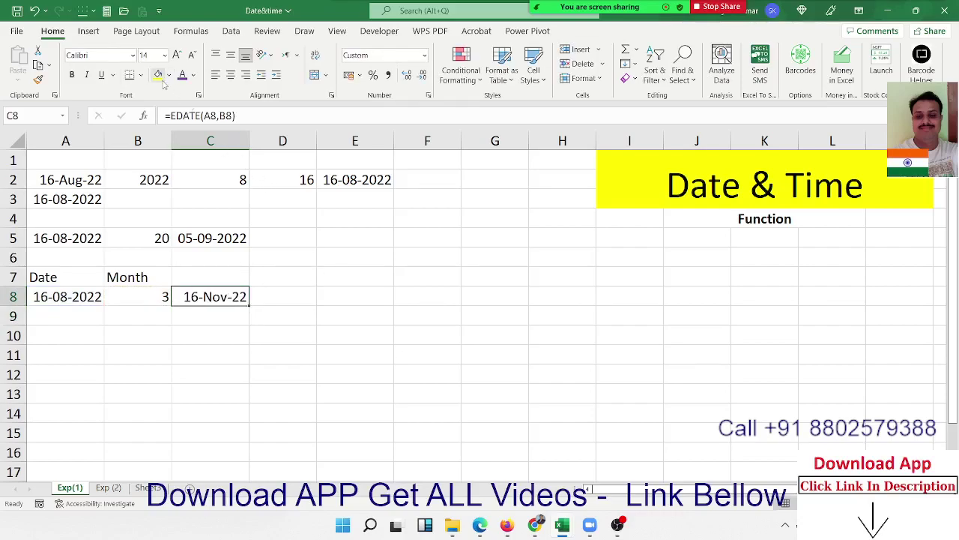
- Fill C8 and C5 yellow and review C8's EDATE formula
left_click(158, 74)
left_click(208, 231)
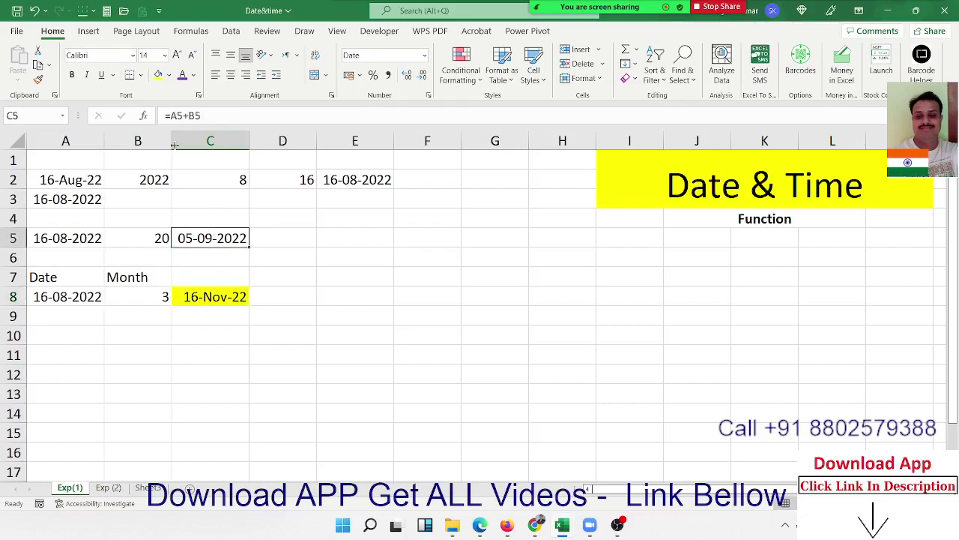
left_click(158, 75)
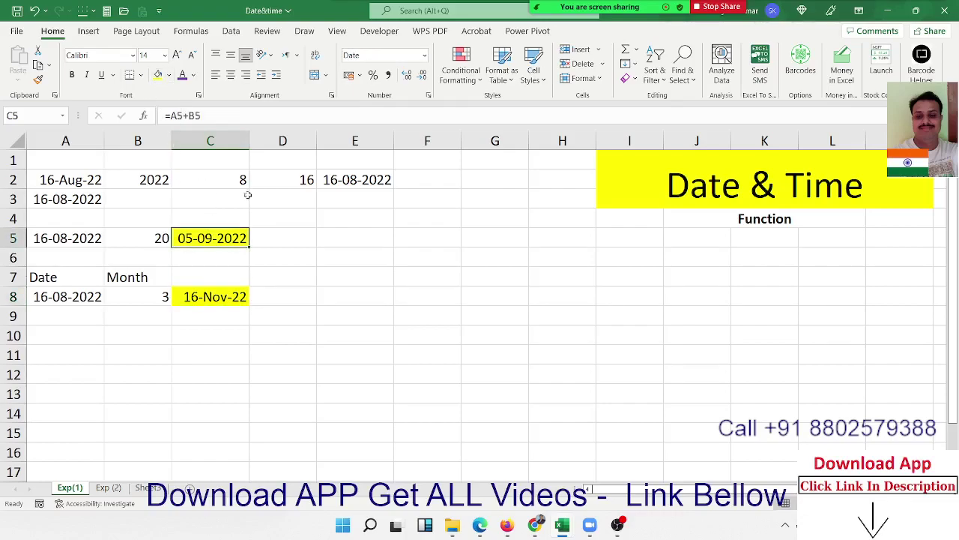
left_click(322, 240)
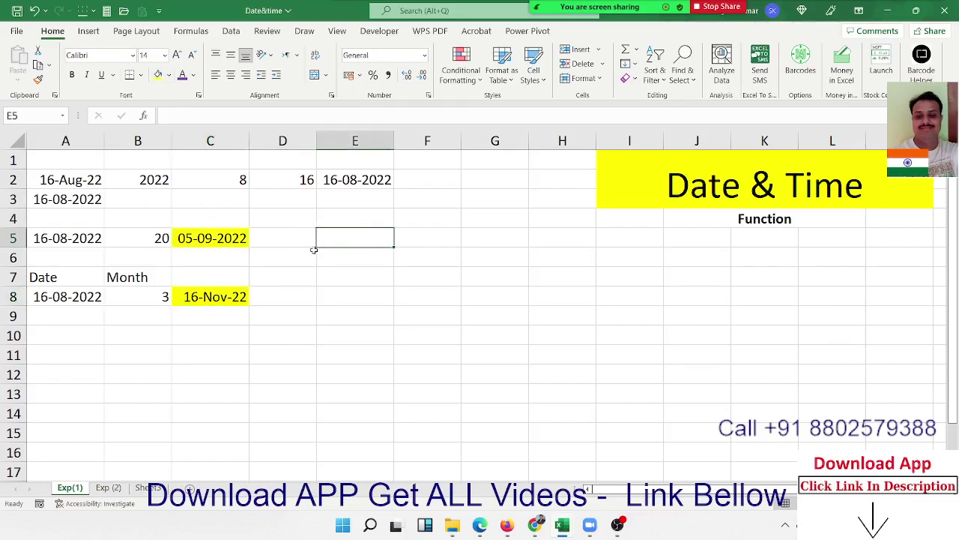
double_click(196, 297)
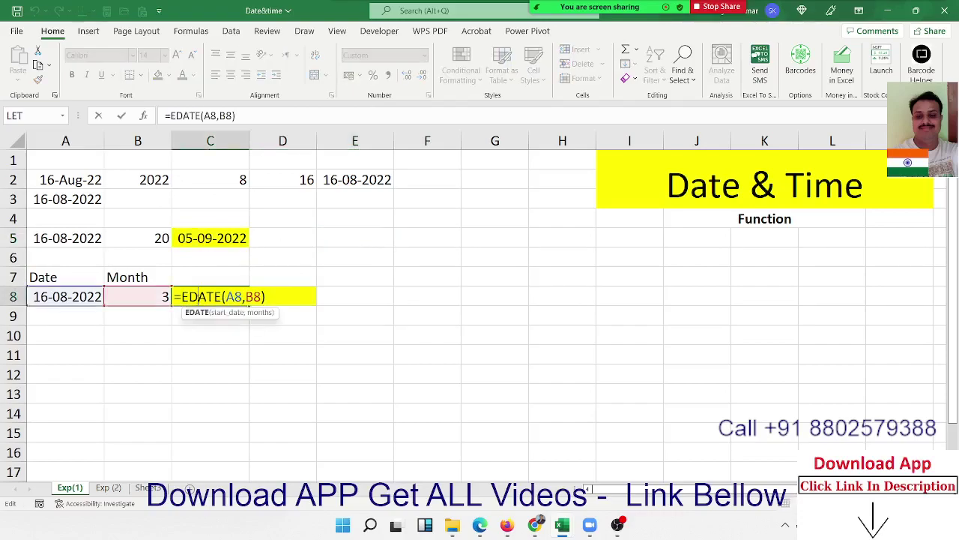
key("Return")
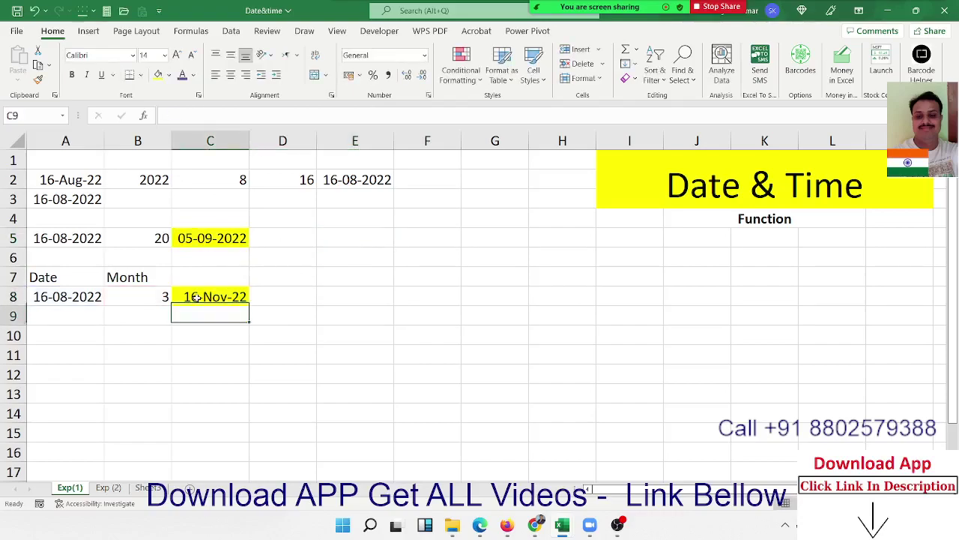
left_click(197, 298)
- Label D8 'Add Month' (replacing a first 'Add Date' entry) and D5 'Add Days'
left_click(271, 298)
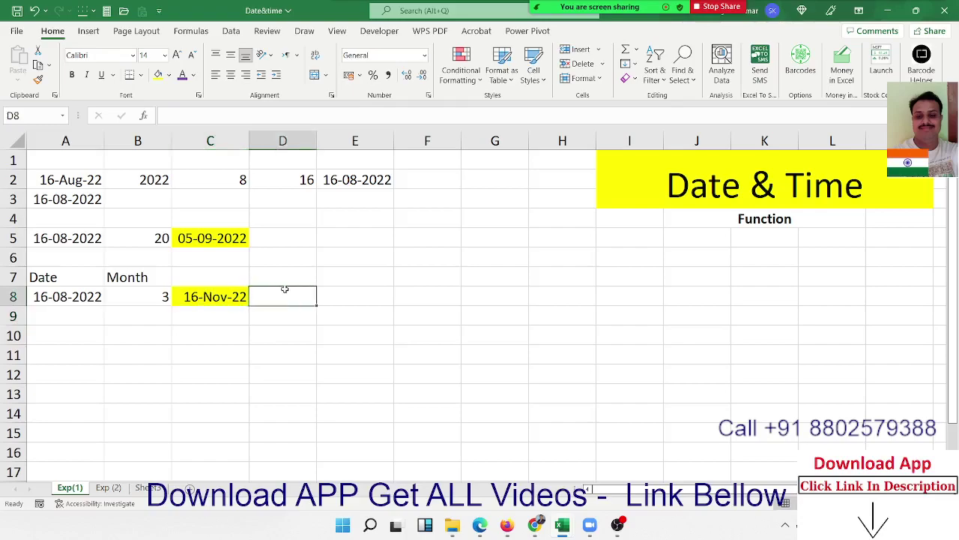
type("Ads")
key("BackSpace")
type("d ")
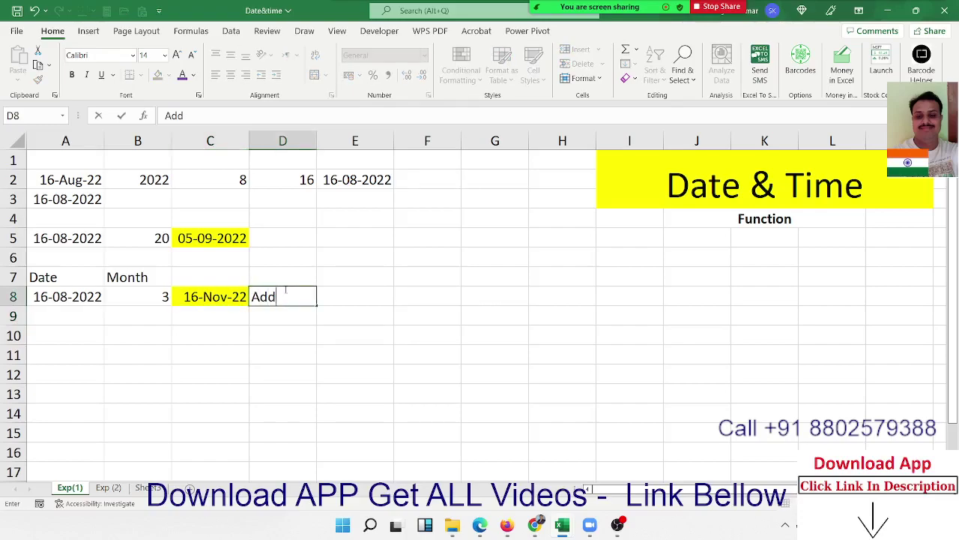
type("Date")
key("Return")
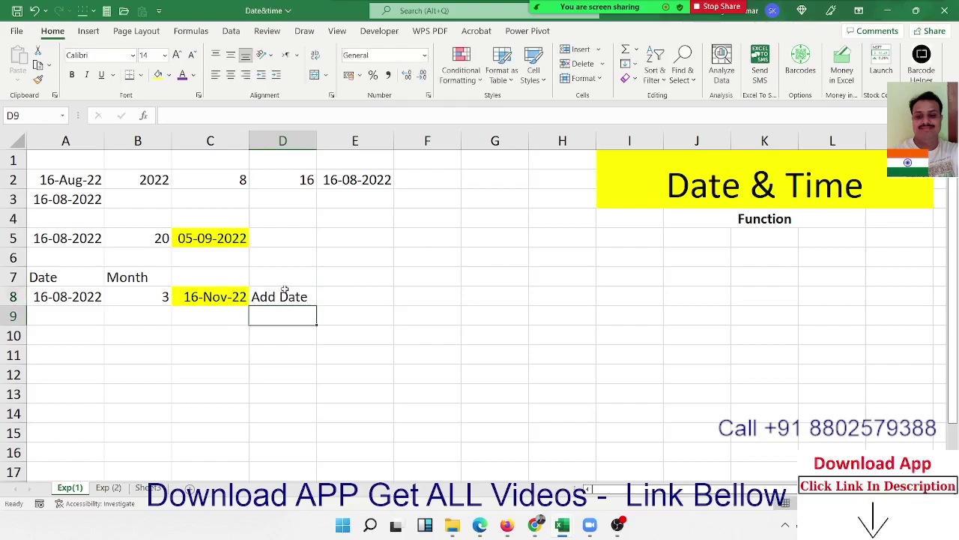
left_click(285, 291)
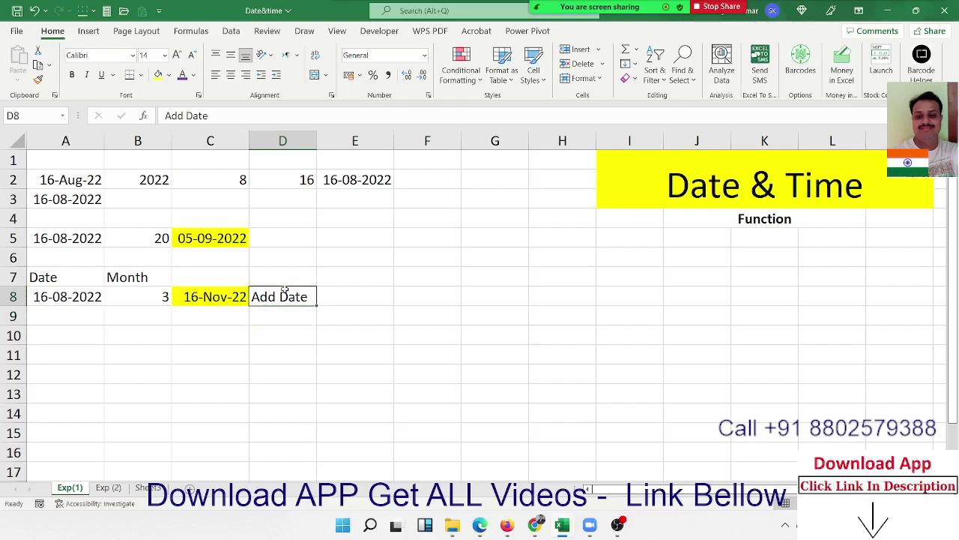
key("Up")
key("Up")
key("Up")
key("Down")
key("Down")
key("Down")
type("Add Mo")
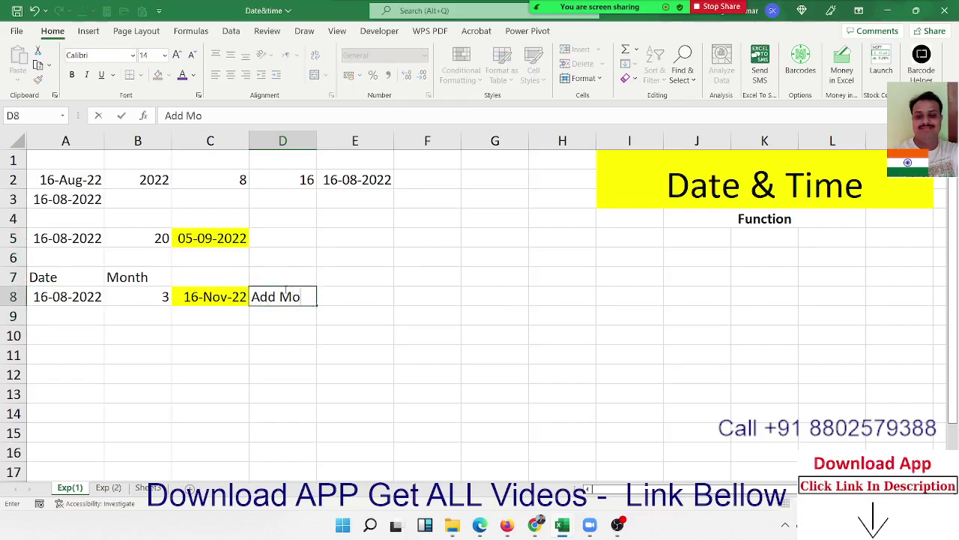
type("nth")
key("Up")
key("Up")
key("Up")
key("Up")
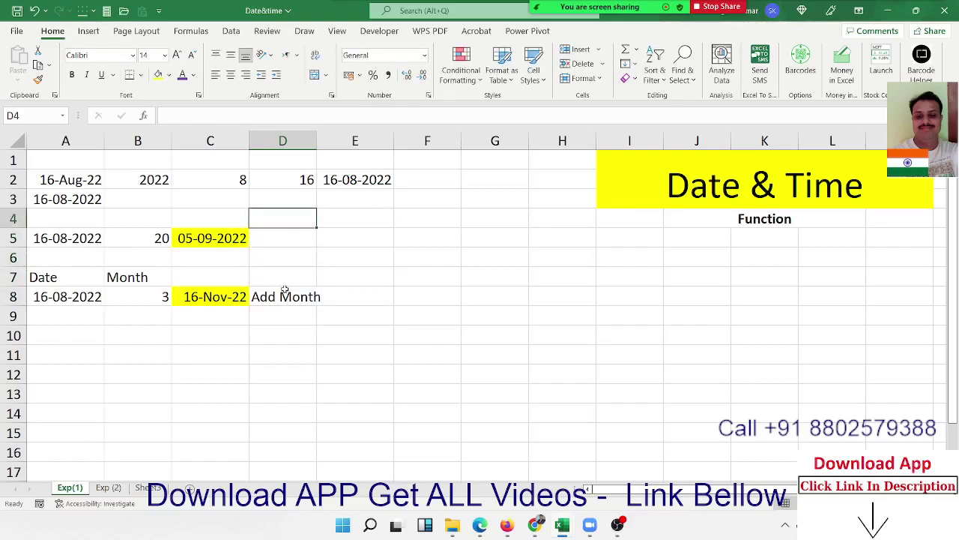
key("Down")
type("Add ")
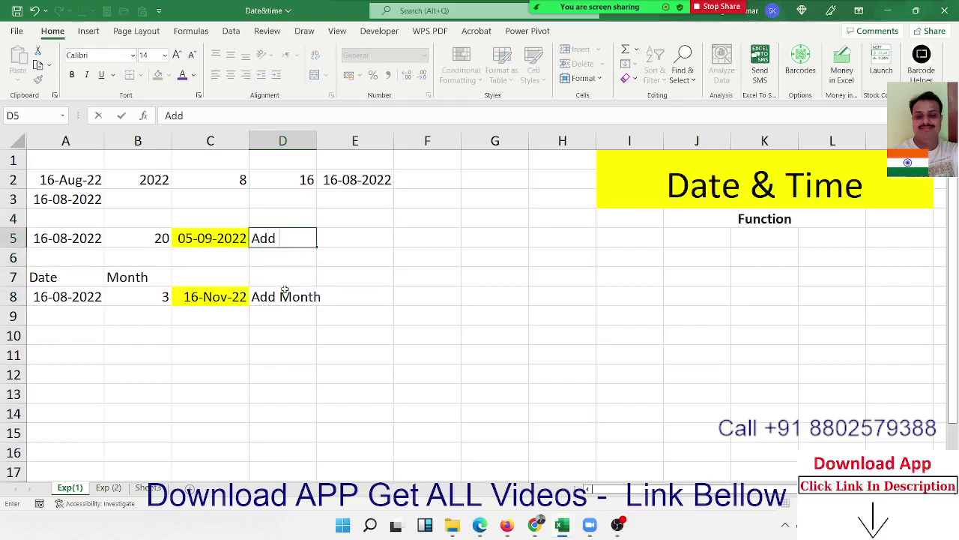
type("Days")
key("Return")
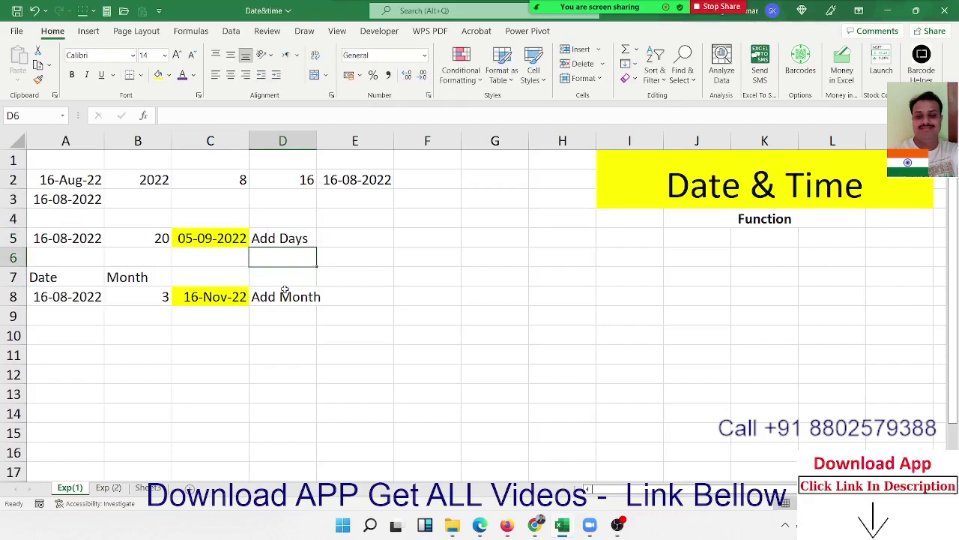
- Test B8 with -3 months (16-May-22), then restore it to 3
key("Down")
key("Down")
key("Left")
key("Left")
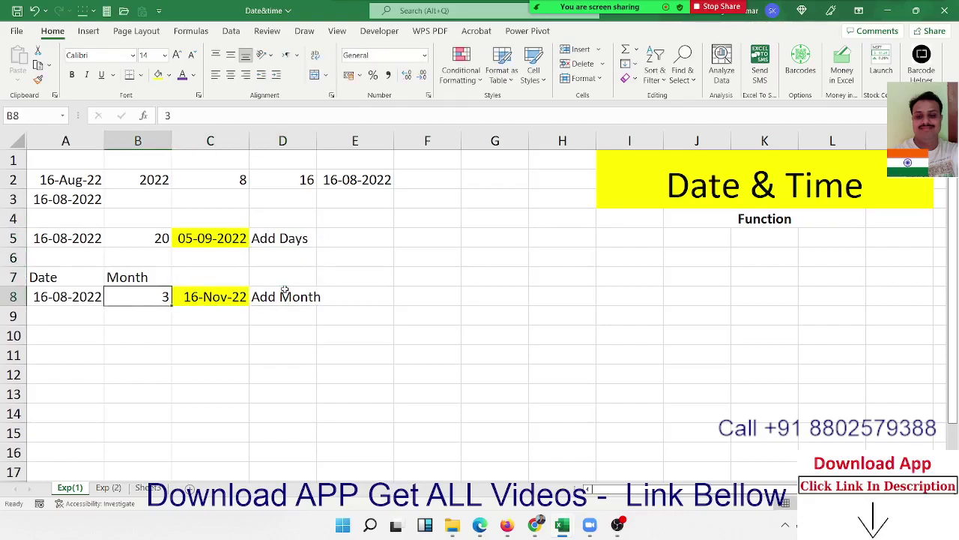
key("BackSpace")
type("-3")
key("Return")
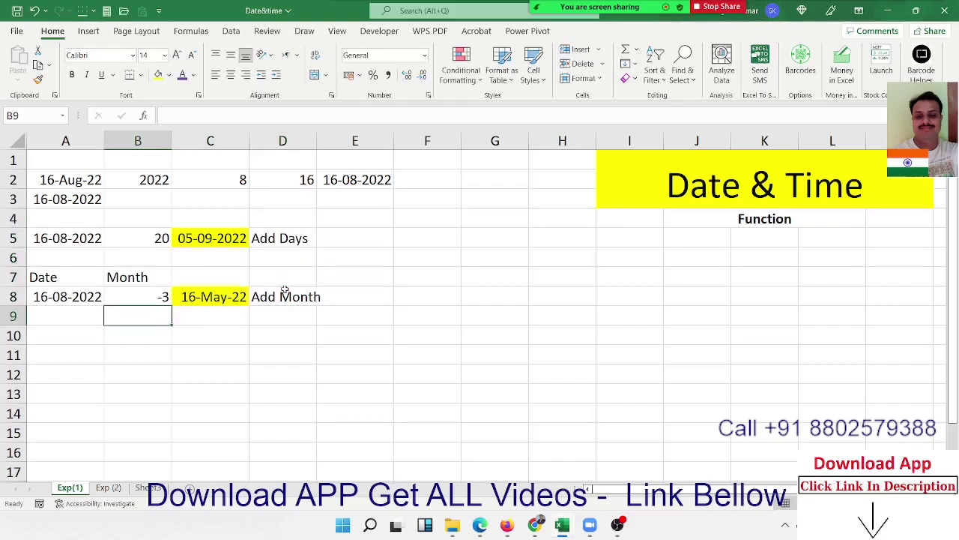
key("Up")
type("3")
key("Return")
key("Up")
key("Down")
key("Down")
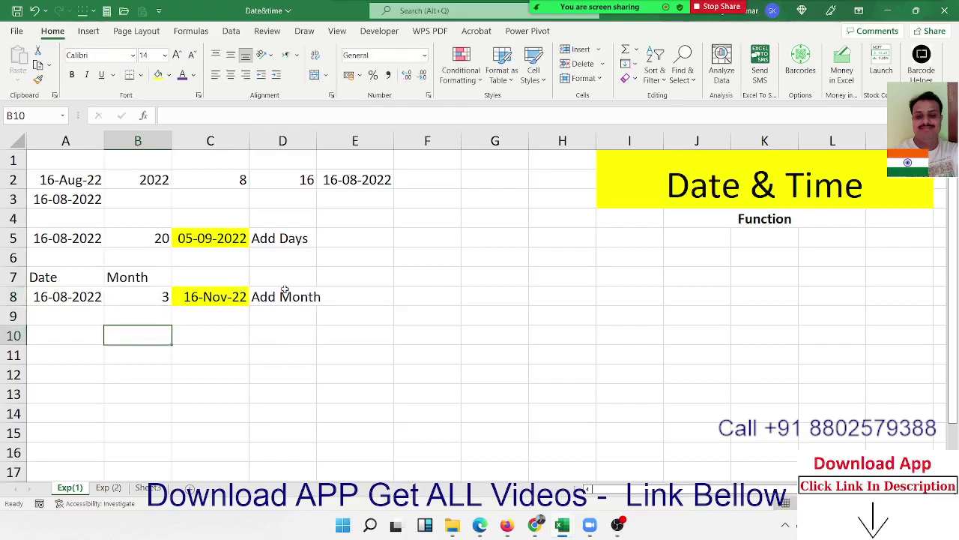
key("Left")
key("Down")
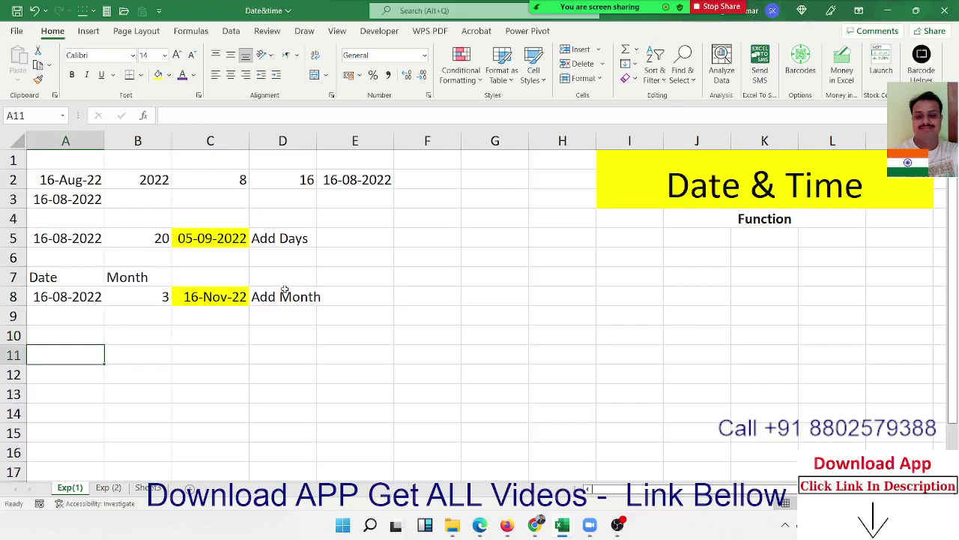
- Copy the Date header and date from A7:A8 to A11
key("Up")
key("Up")
key("Up")
key("Up")
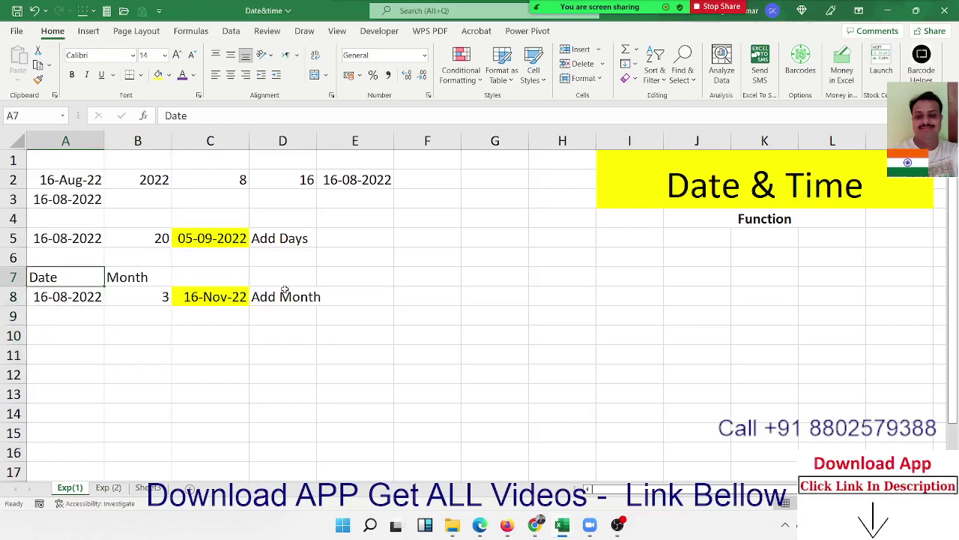
key("shift+Down")
key("ctrl+c")
key("Down")
key("Down")
key("Down")
key("Down")
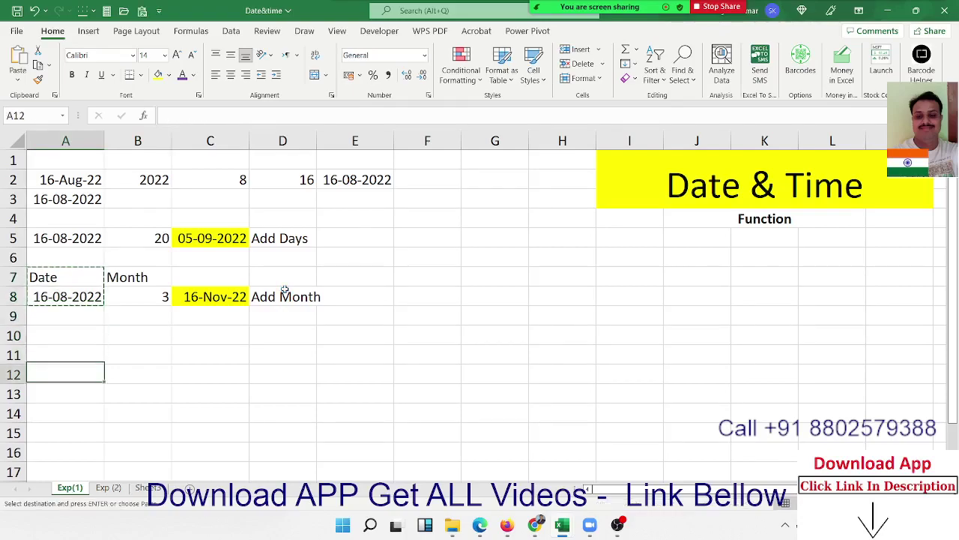
key("ctrl+v")
key("Escape")
- Enter the headings Y, M and D in B11, C11 and D11
key("Right")
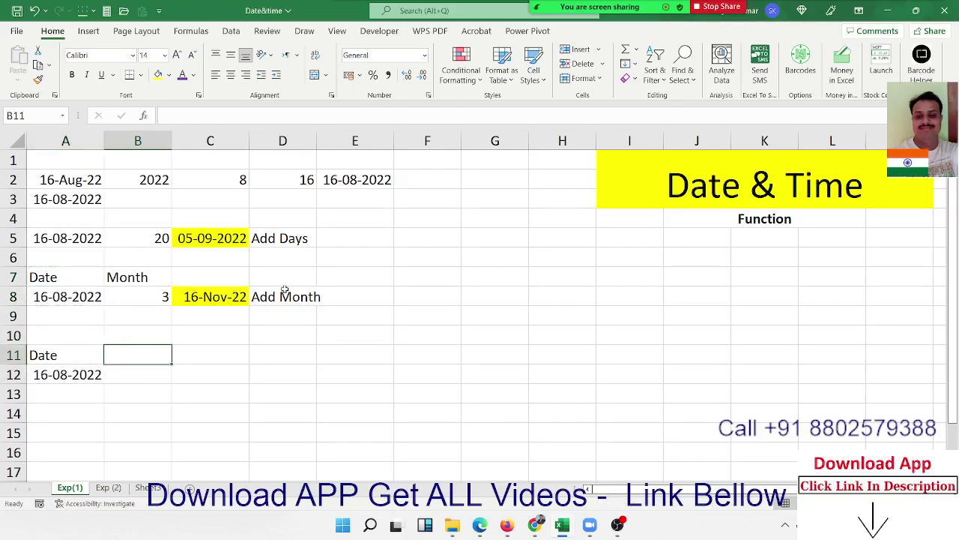
key("Right")
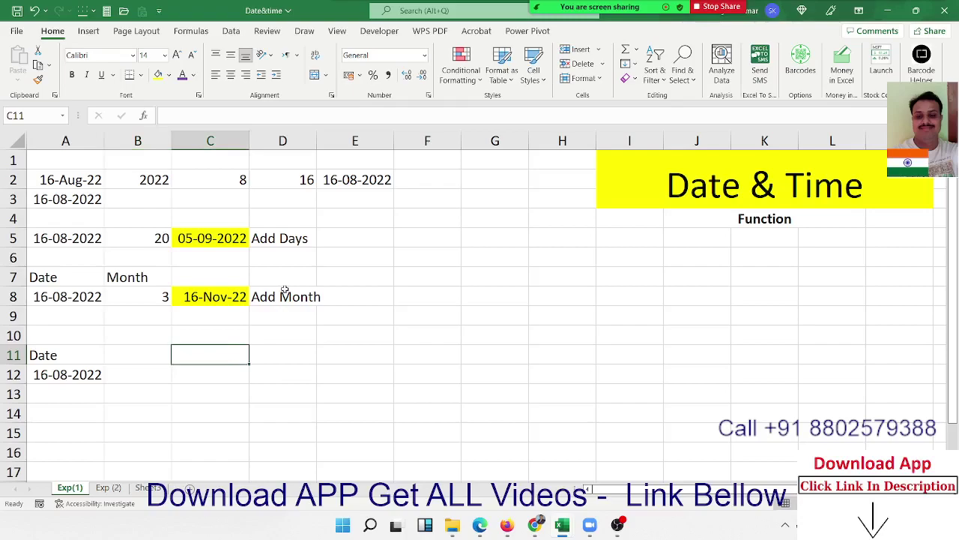
key("Left")
type("Y")
key("Right")
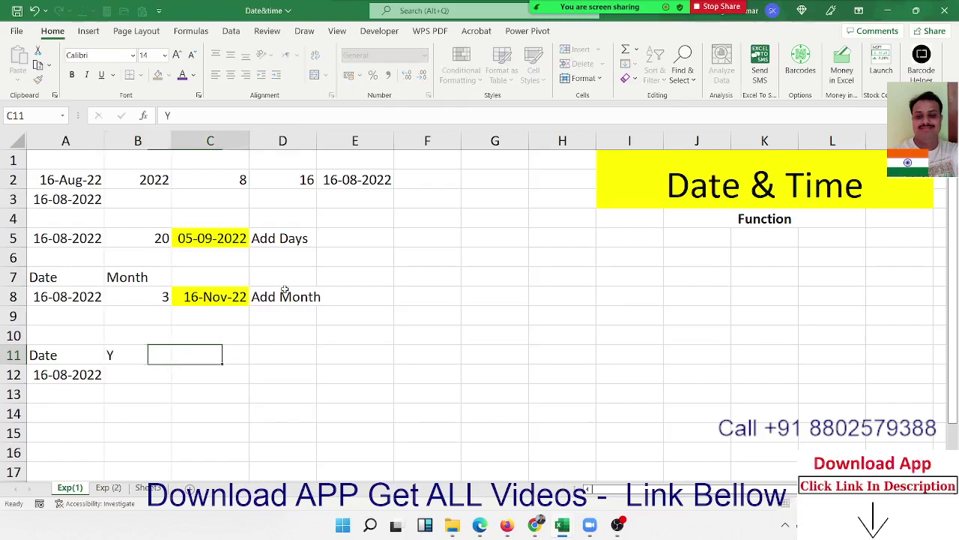
type("M")
key("Right")
type("D")
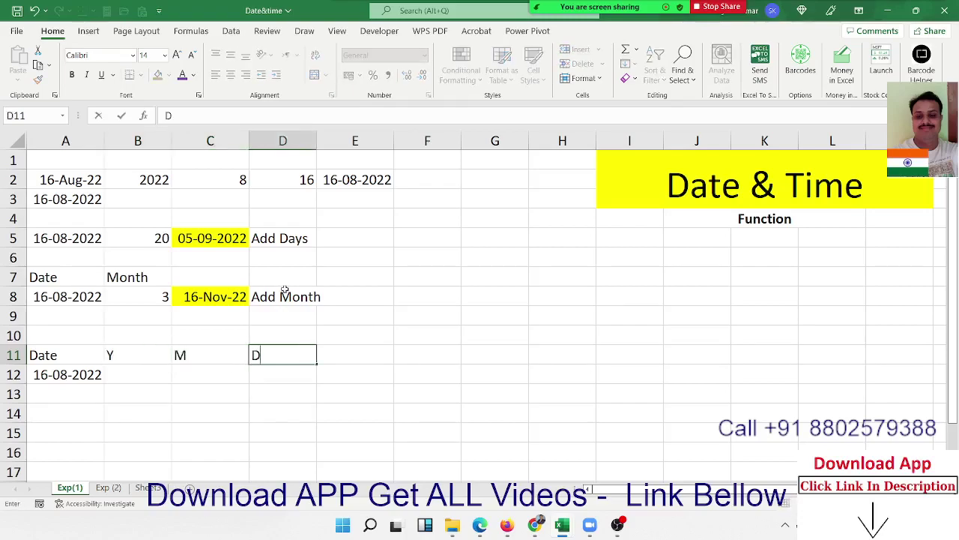
key("Return")
- Enter the offsets 2, 4 and 20 in B12, C12 and D12
key("Left")
key("Left")
type("2")
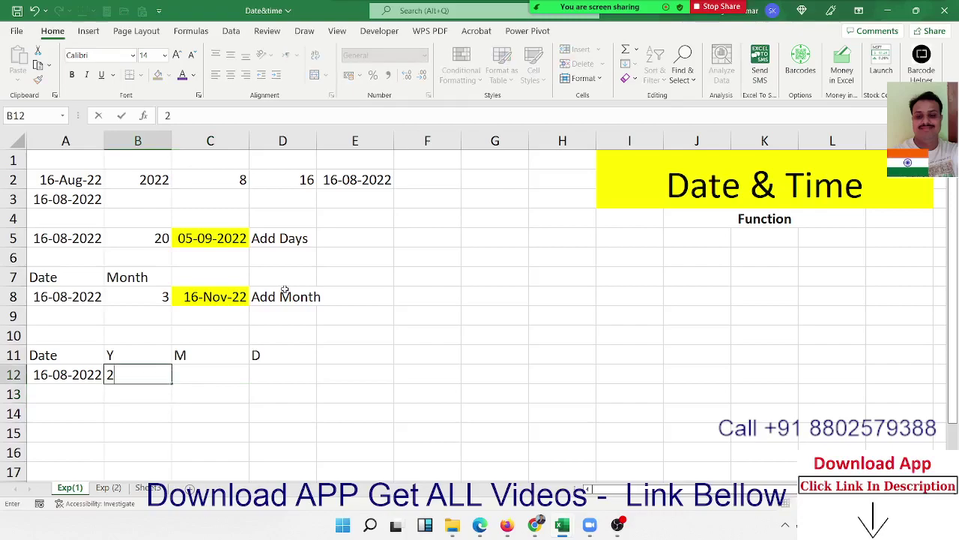
key("Right")
type("4")
key("Right")
type("20")
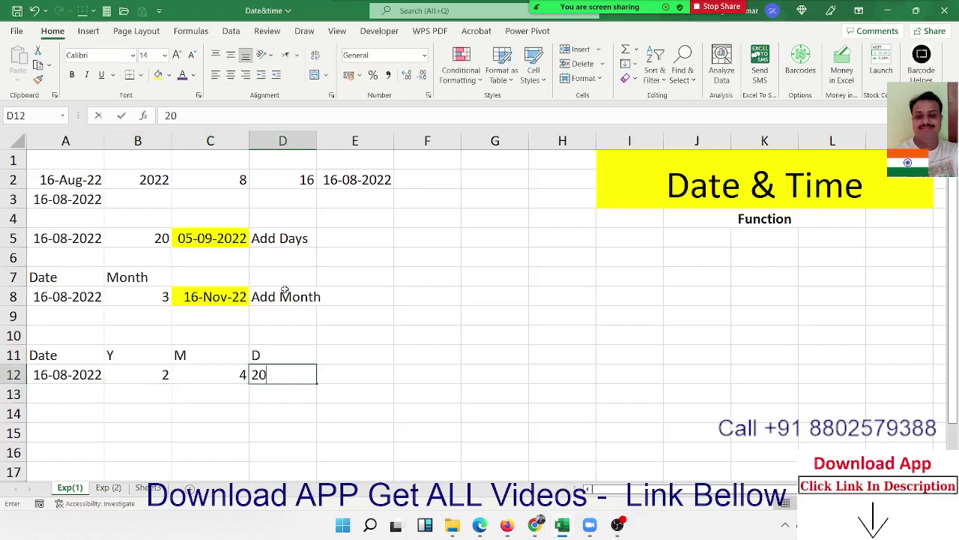
key("Right")
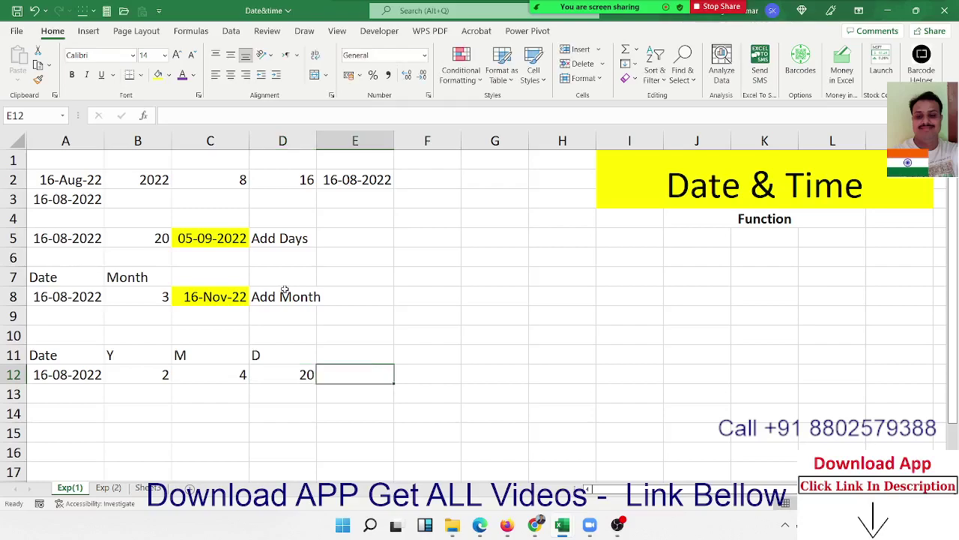
- Fill E12 with yellow and review E2's existing DATE formula
left_click(159, 76)
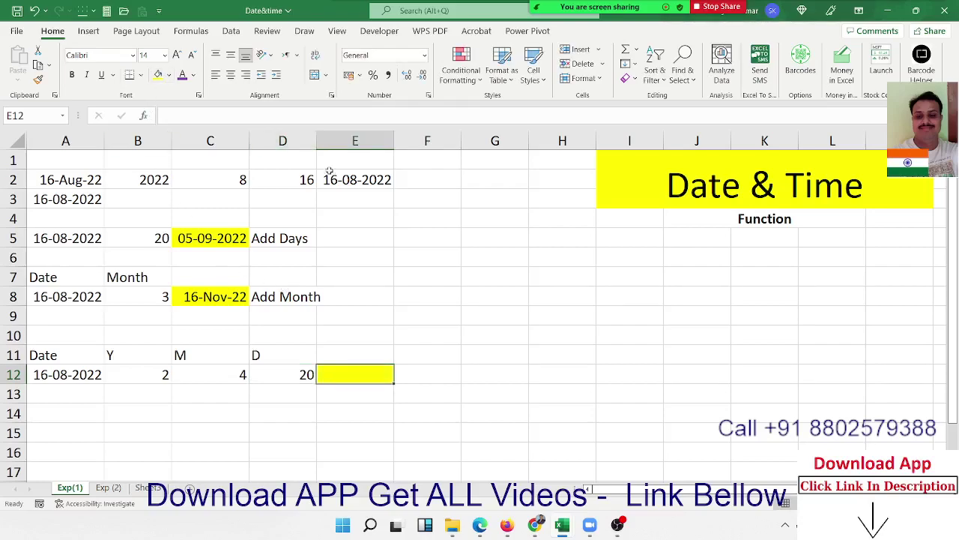
double_click(352, 182)
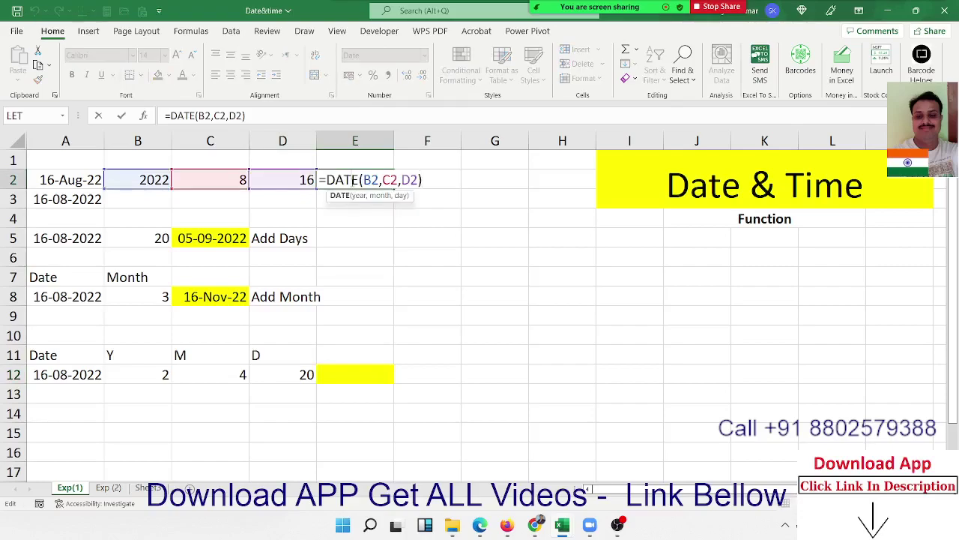
key("Return")
- Start a DATE formula in E12 with YEAR(A12) as its year part
left_click(365, 376)
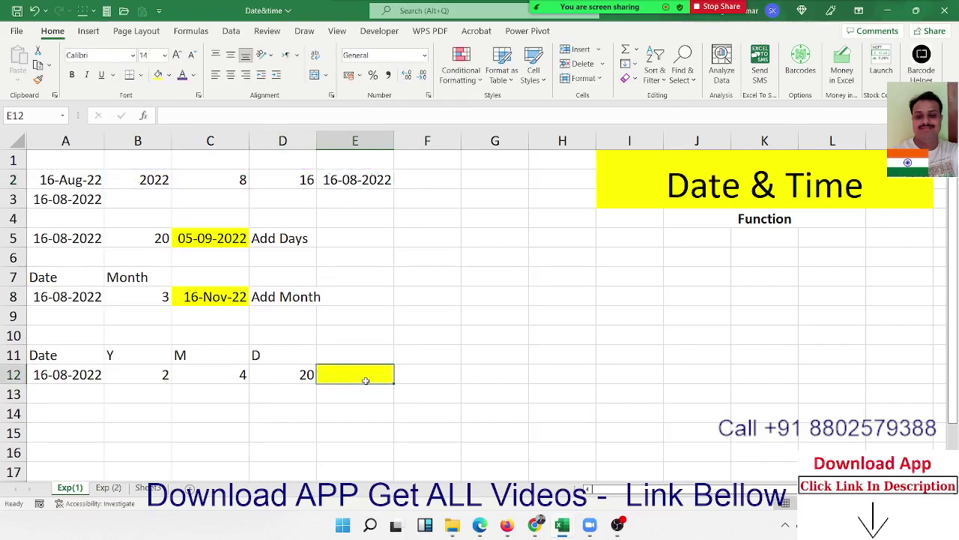
type("=")
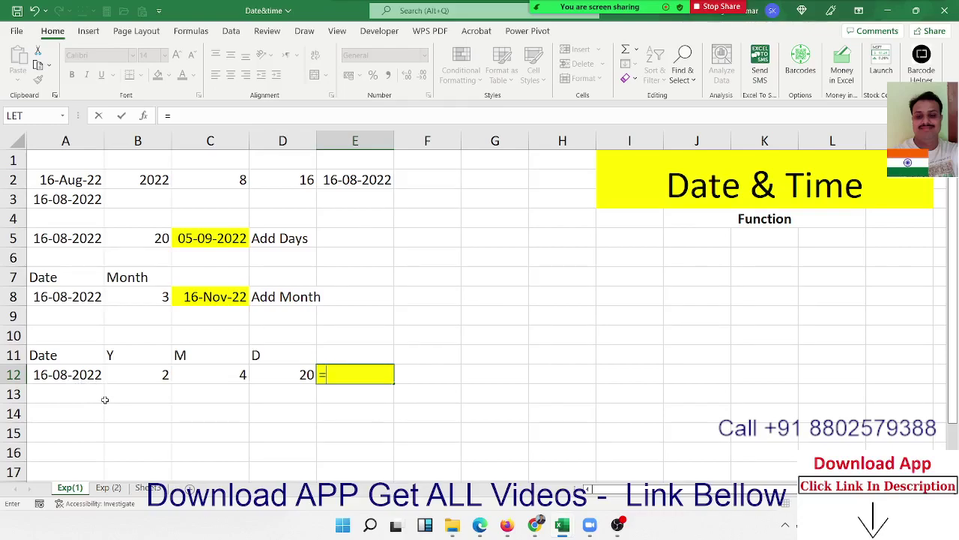
type("da")
key("Tab")
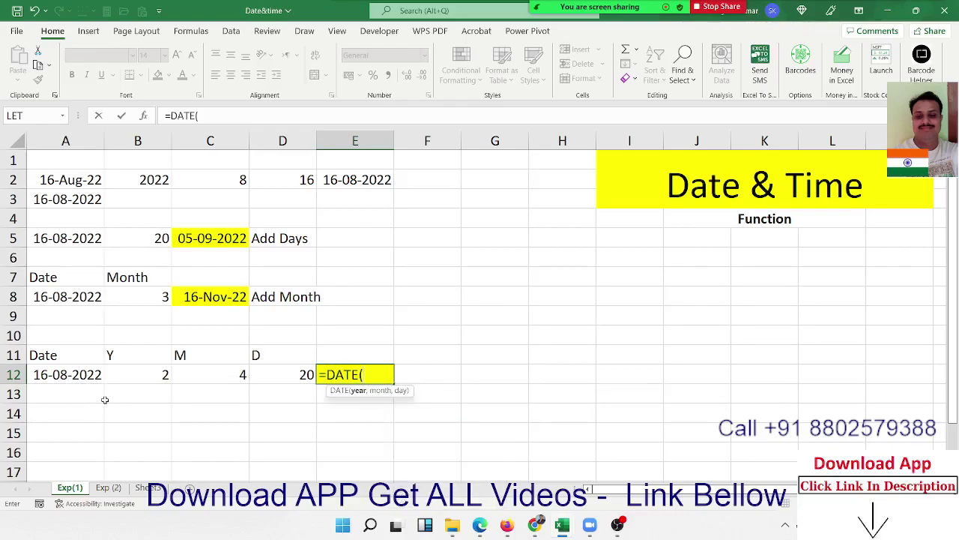
type("y")
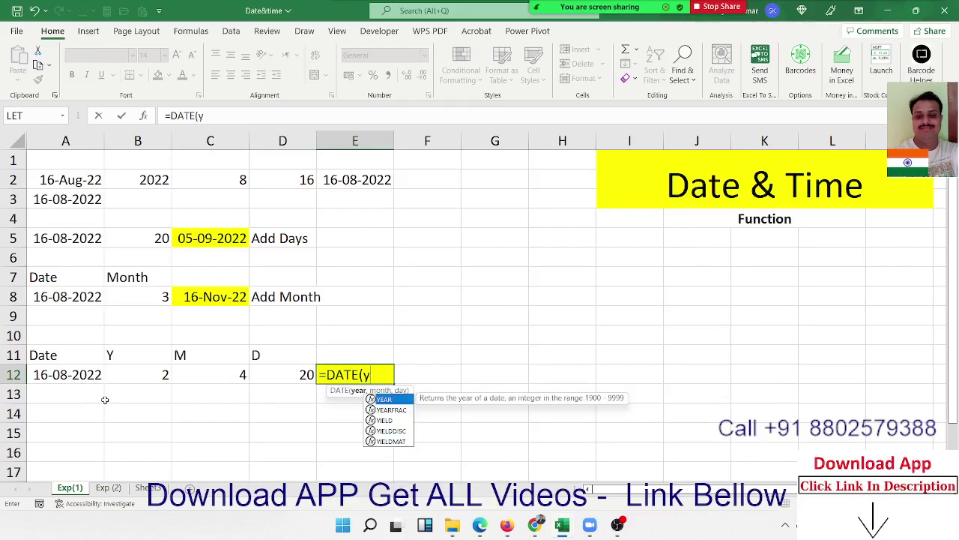
key("Tab")
left_click(47, 375)
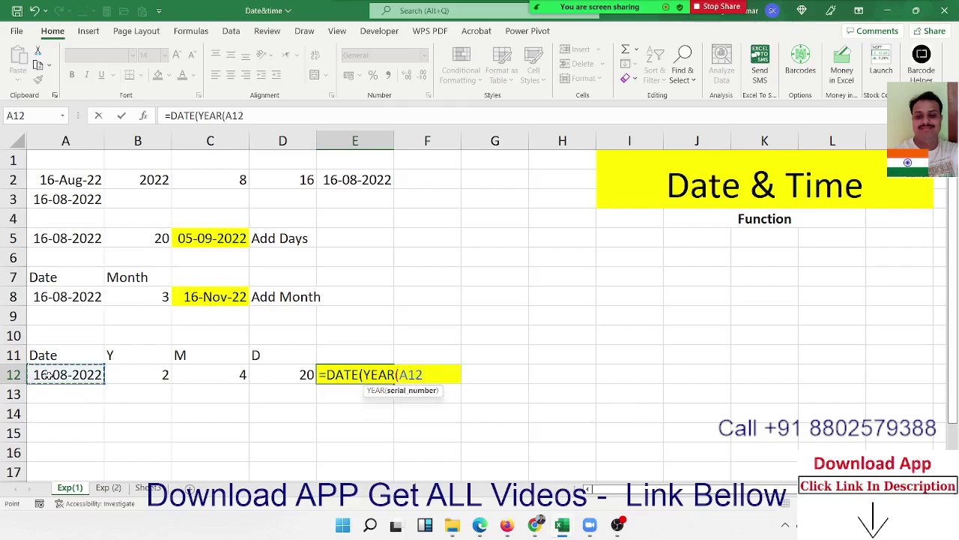
type(")+")
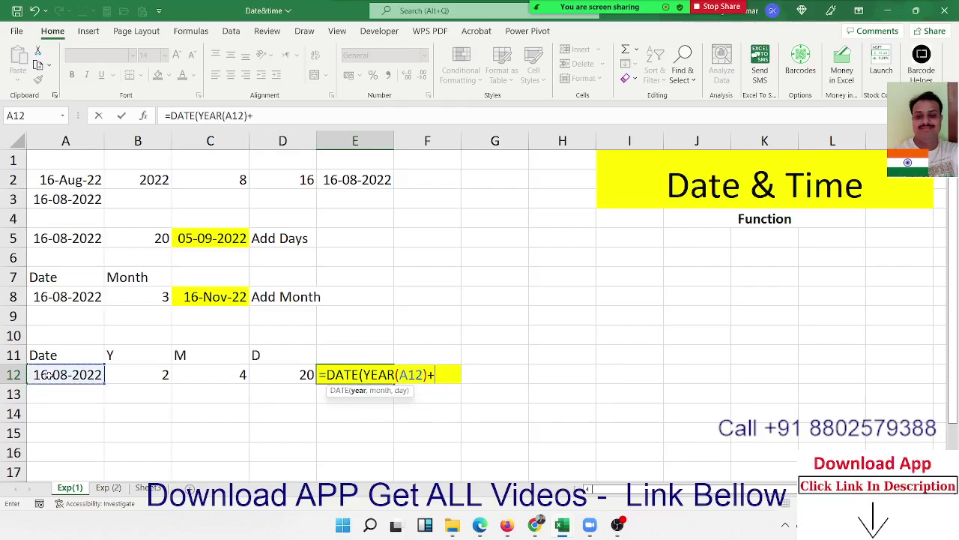
- Add the MONTH +4 and DAY +20 parts, then discard the unfinished formula
left_click(147, 383)
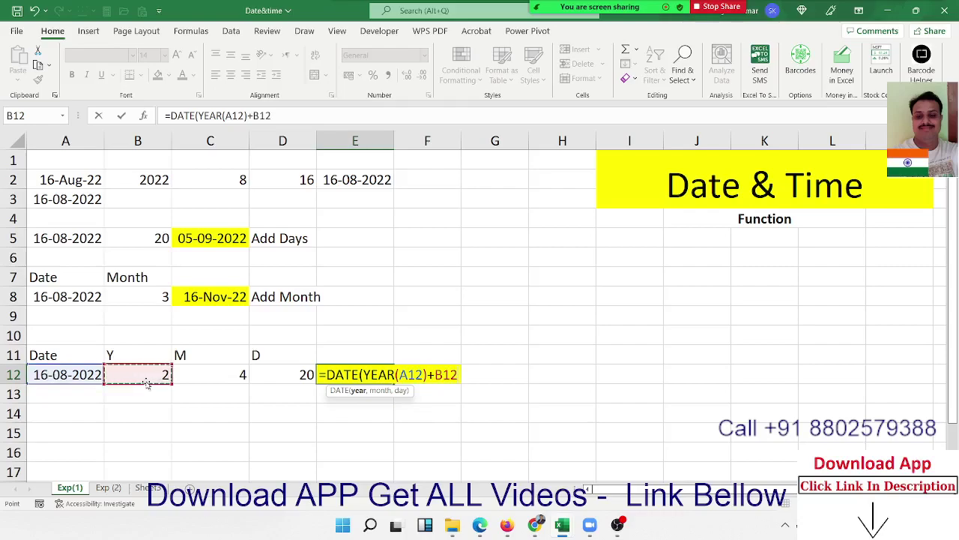
type(",mon")
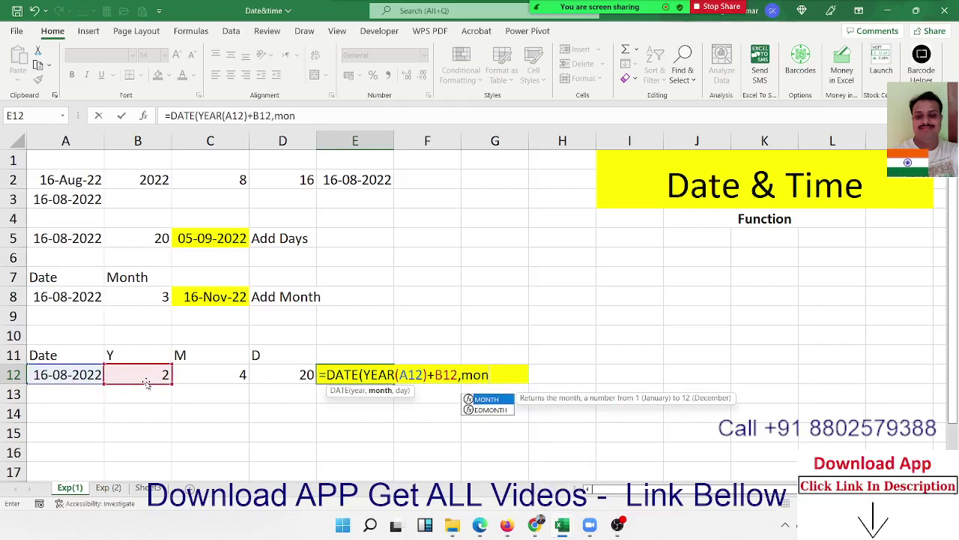
key("Tab")
left_click(193, 383)
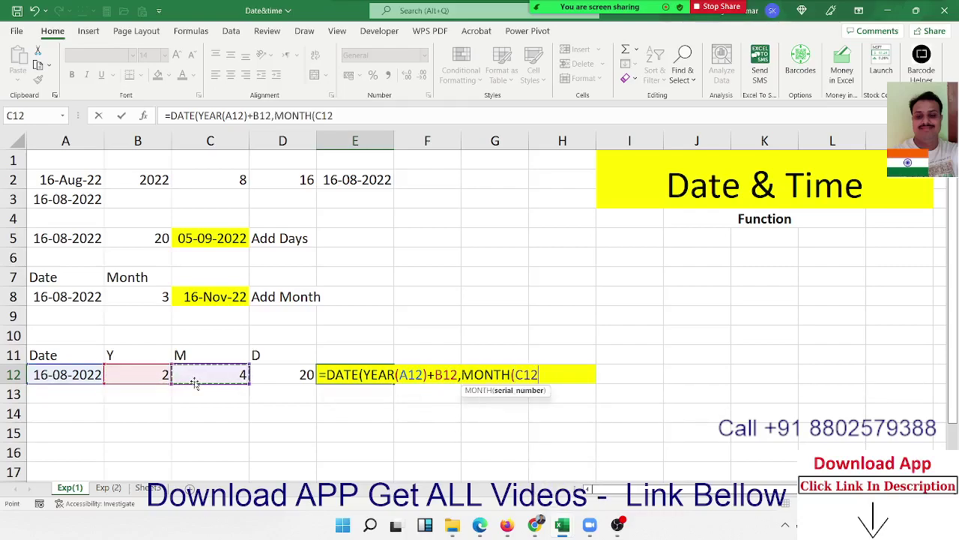
type(")+4")
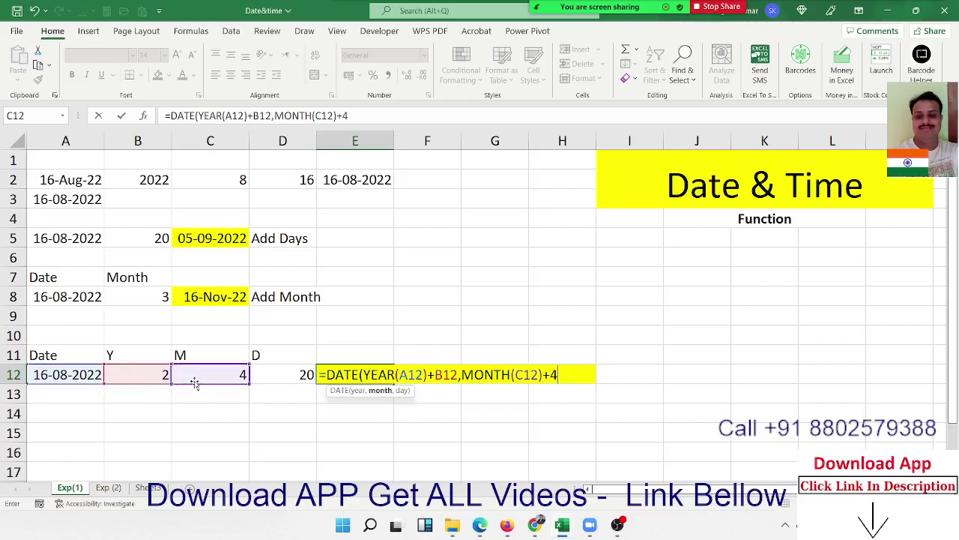
type(",")
type("day")
key("Tab")
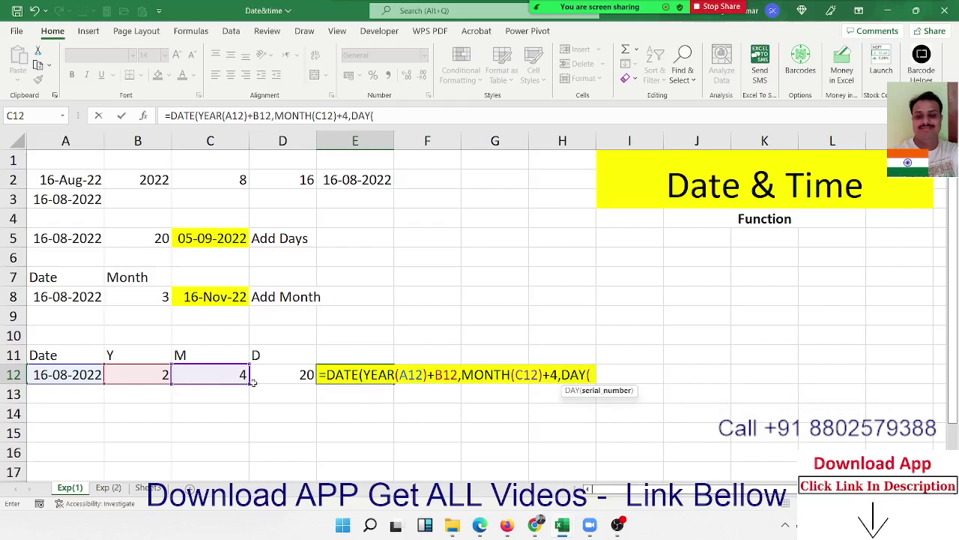
left_click(281, 379)
type(")")
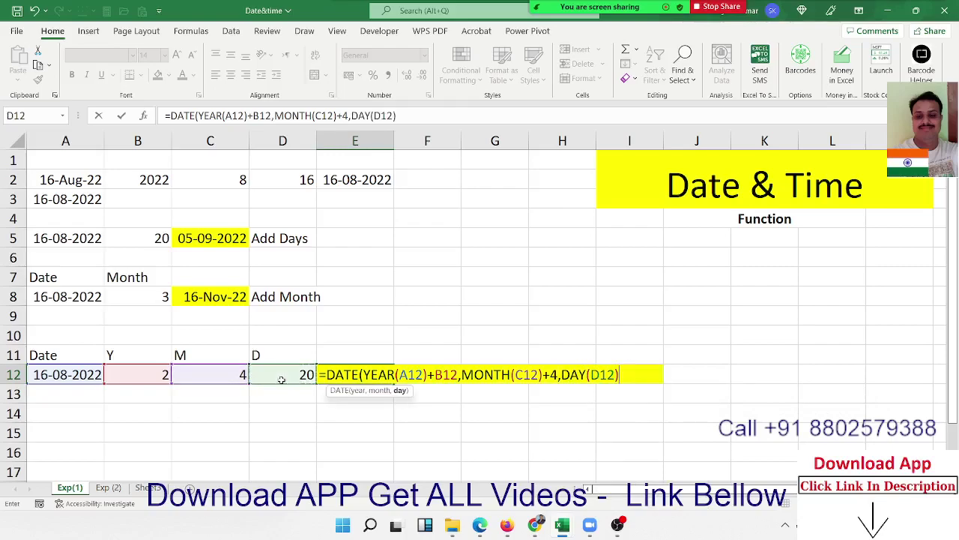
type("+20")
type(")")
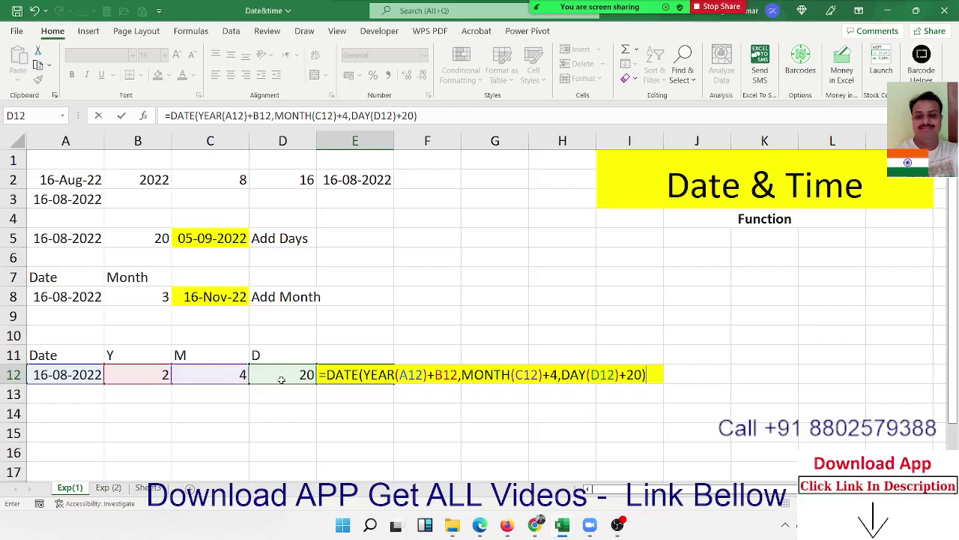
key("Escape")
- Enter =DATE(YEAR(A12)+2,MONTH(A12)+4,DAY(A12)+20) in E12, returning 05-01-2025
type("=")
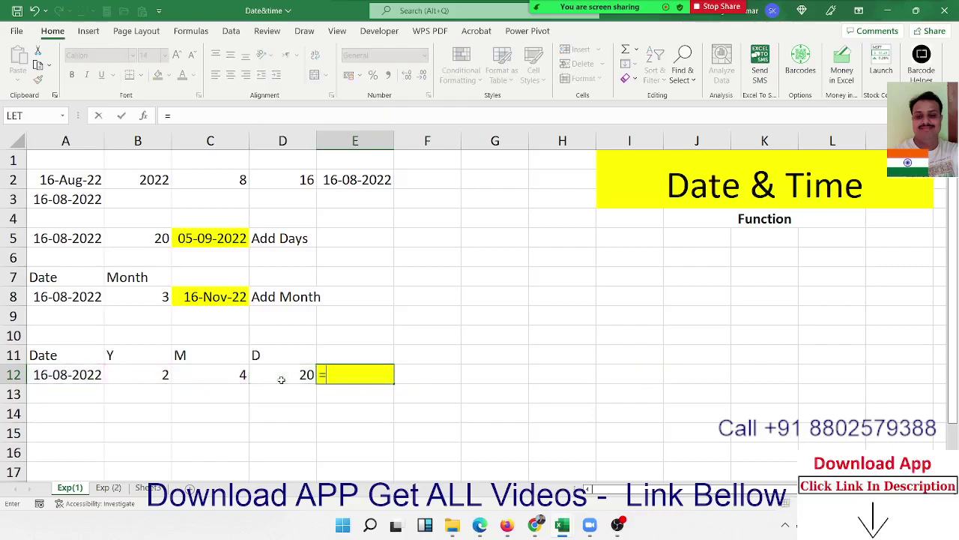
type("dat")
key("Tab")
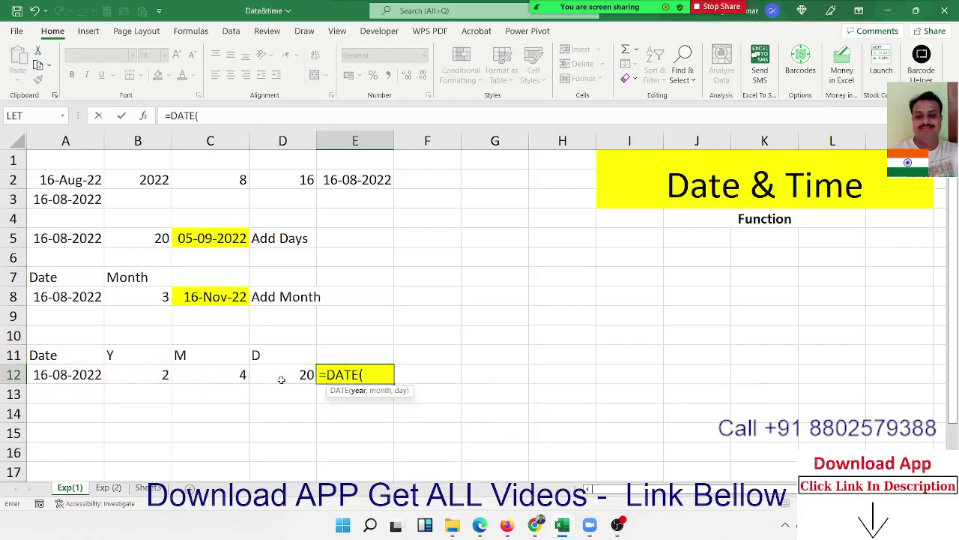
type("y")
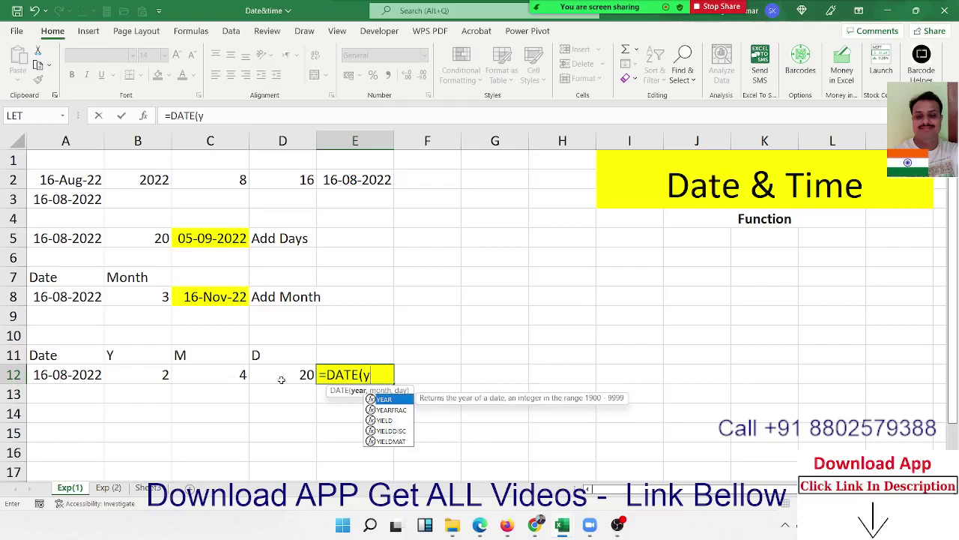
key("Tab")
left_click(64, 373)
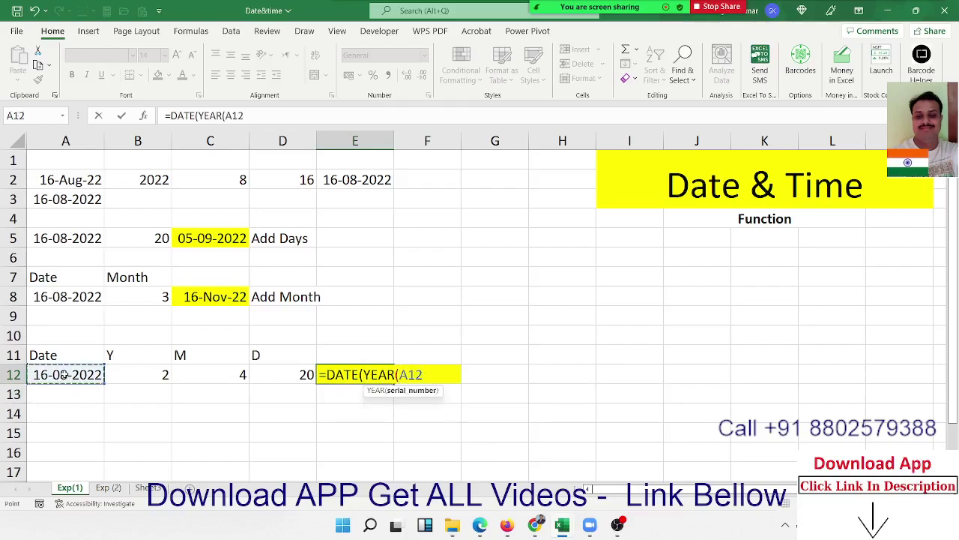
type(")+")
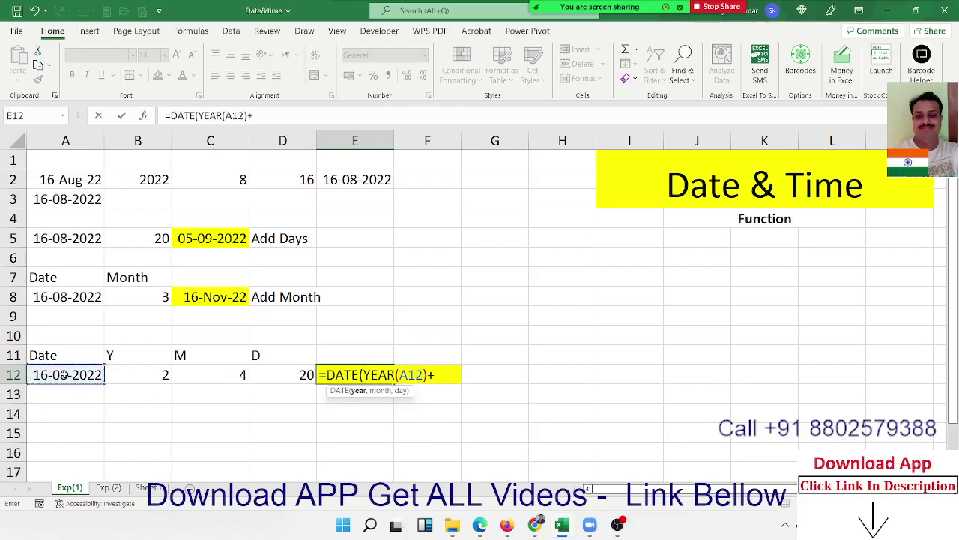
type("2")
type(",mon")
key("Tab")
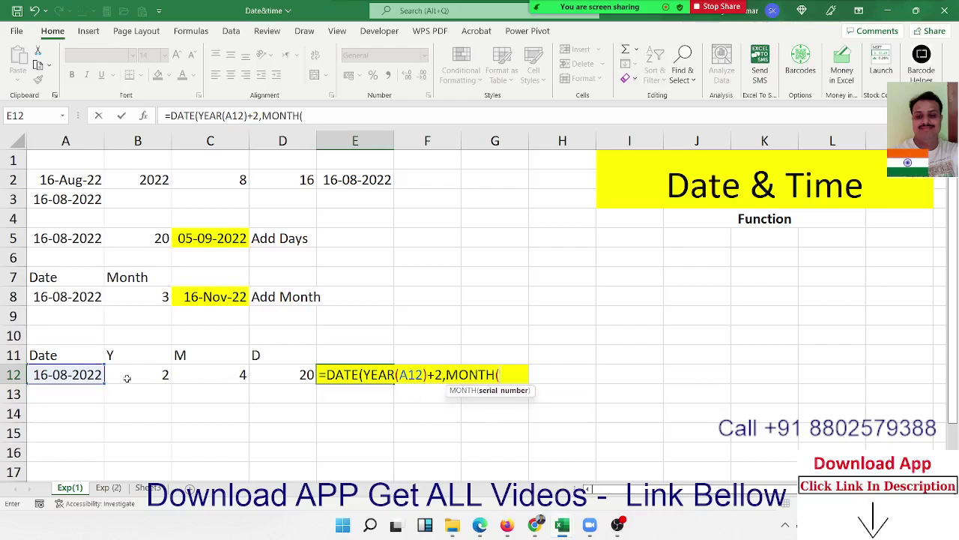
left_click(74, 375)
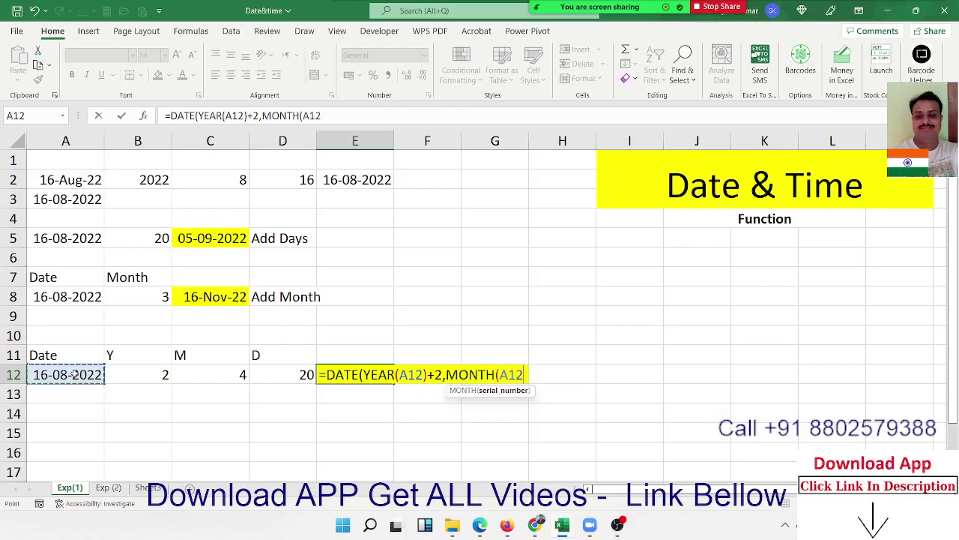
type(")+")
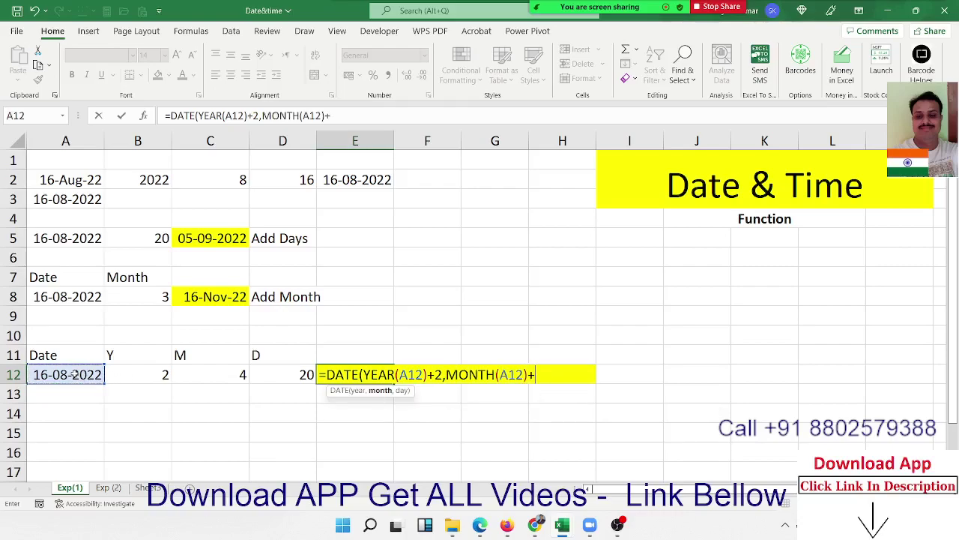
type("4")
type(",da")
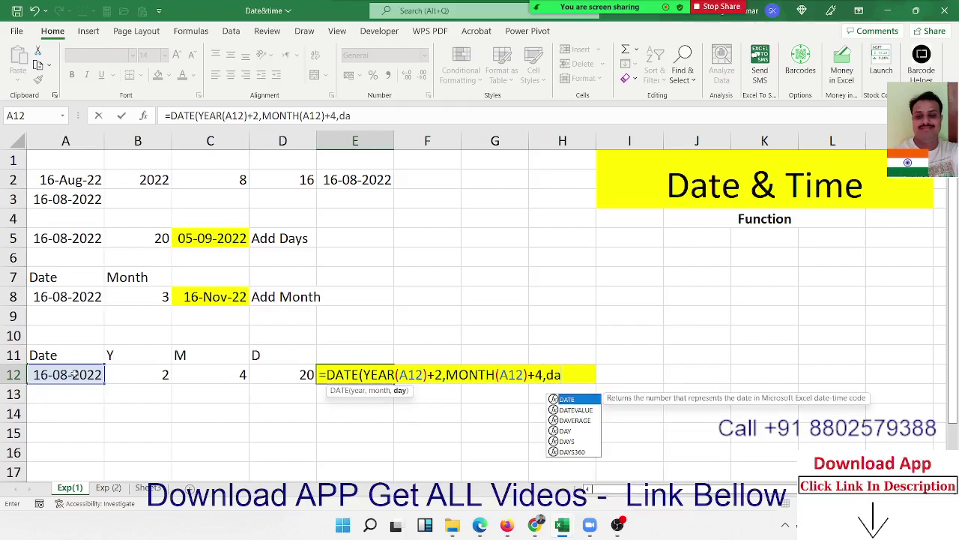
type("y")
key("Tab")
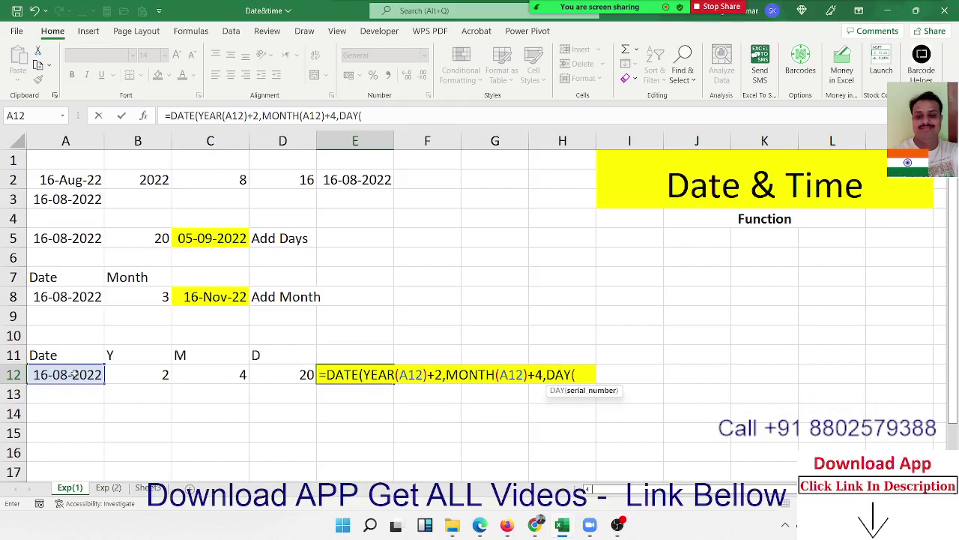
left_click(74, 375)
type(")")
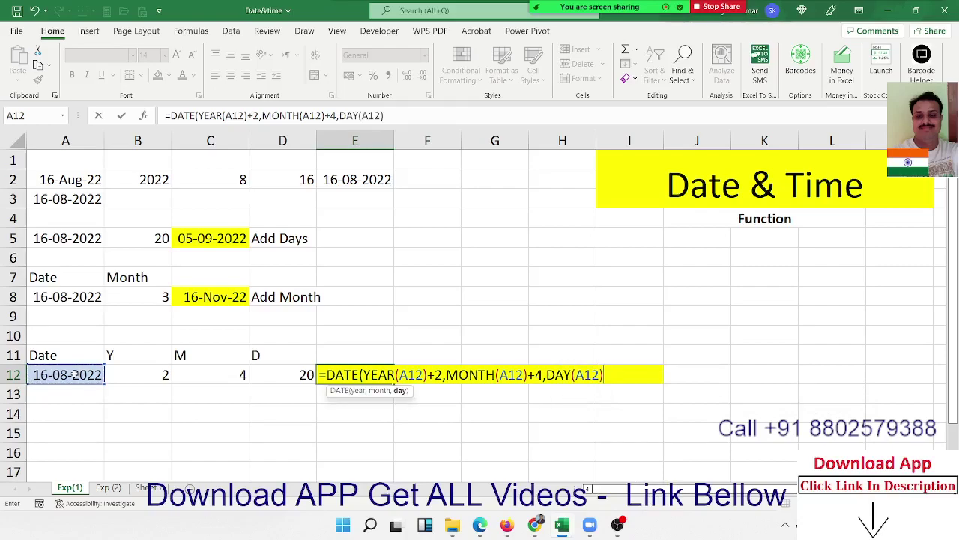
type("+20")
type(")")
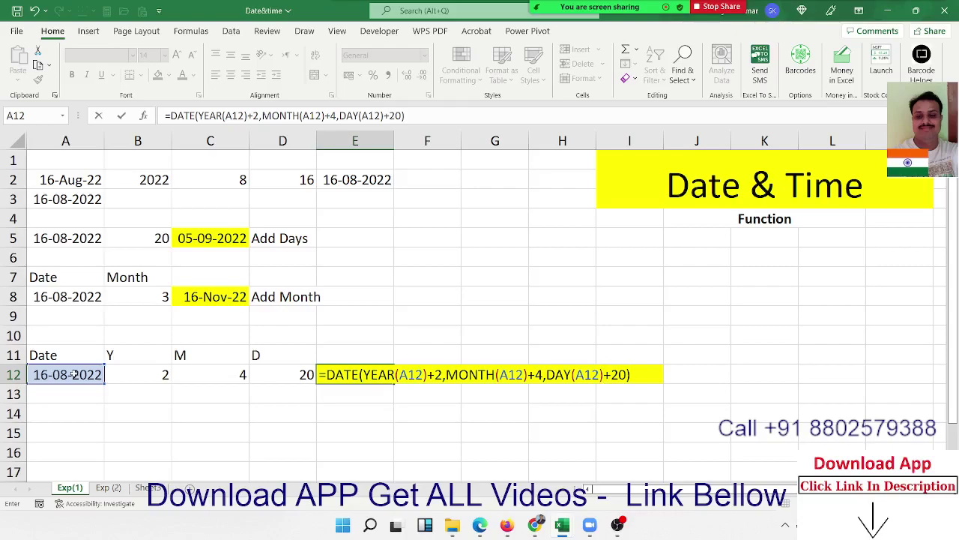
key("Return")
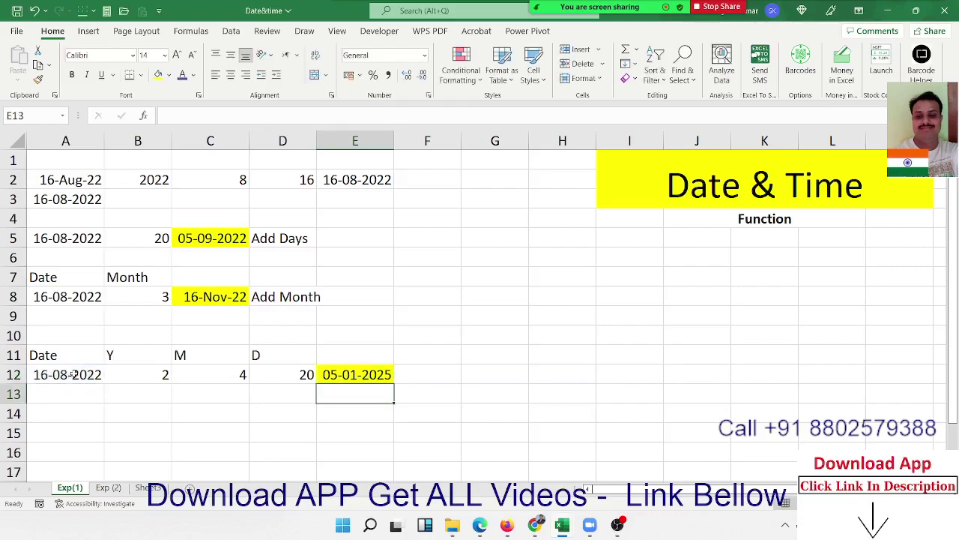
key("Up")
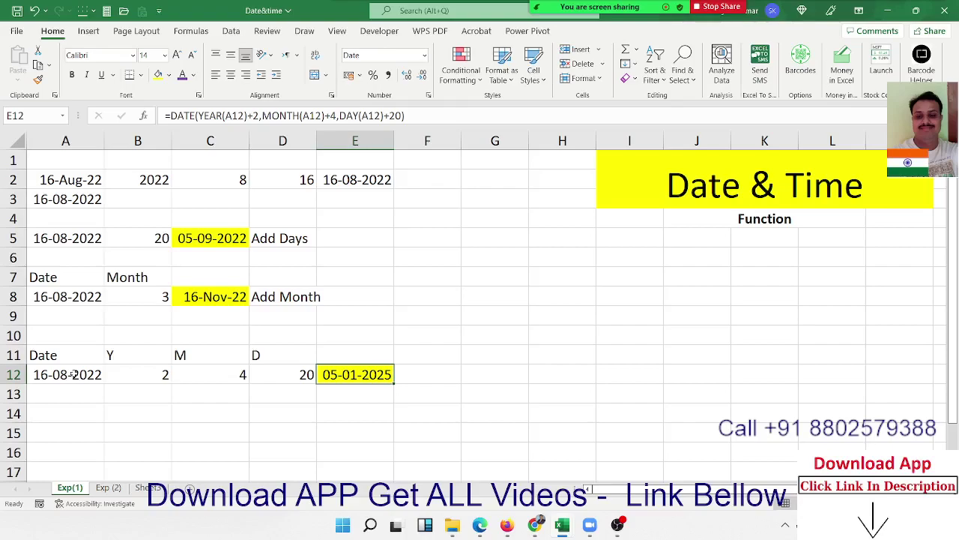
- Apply Thick Outside Borders to the A5:E12 example block
left_click(53, 239)
left_click_drag(152, 257, 343, 375)
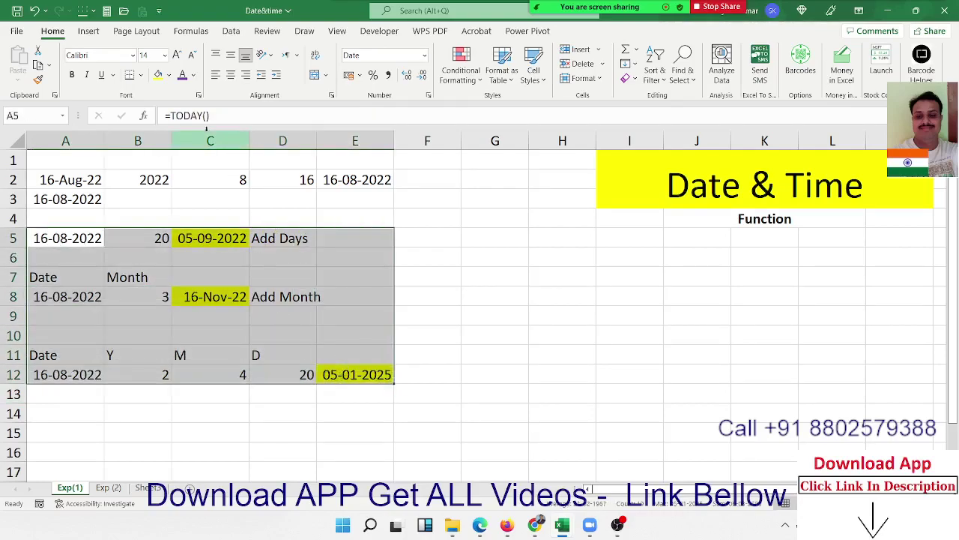
left_click(140, 75)
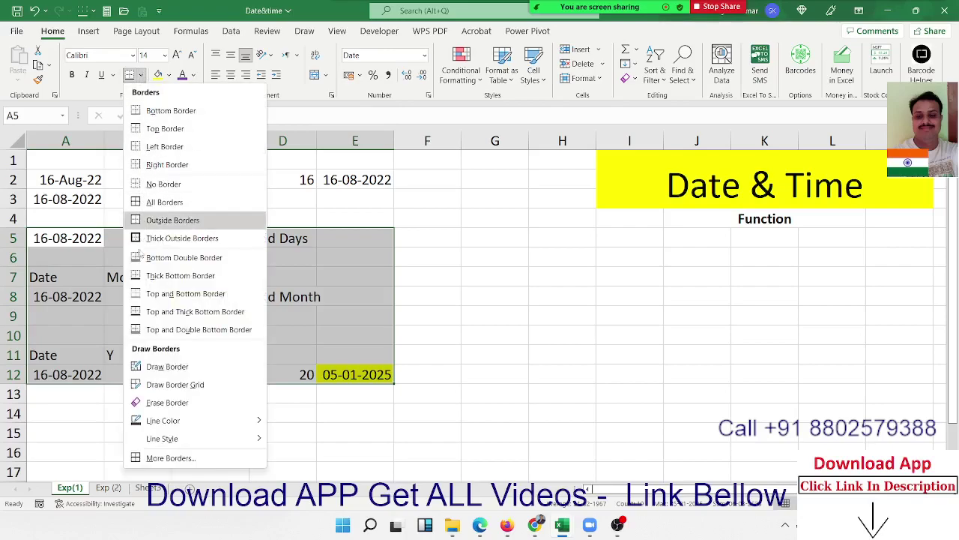
left_click(145, 238)
left_click(595, 376)
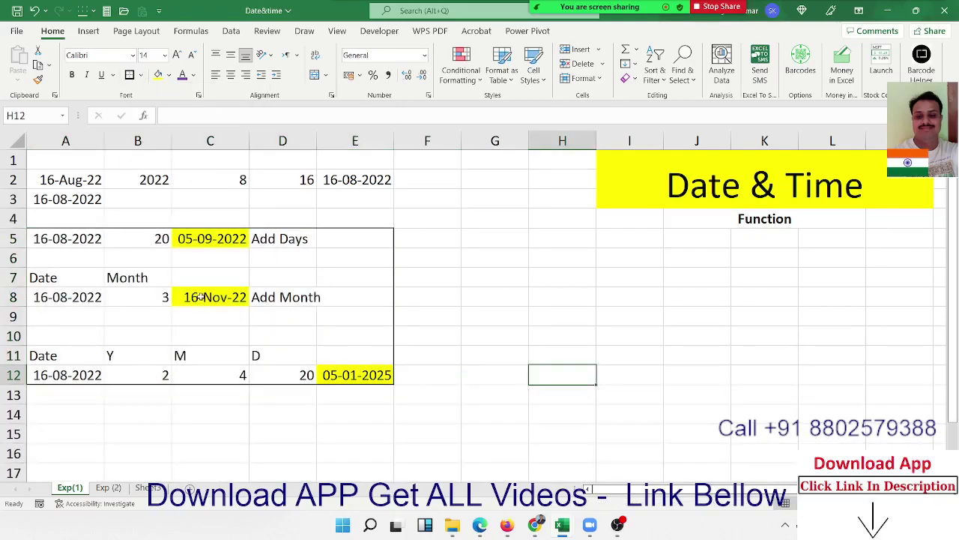
left_click(333, 379)
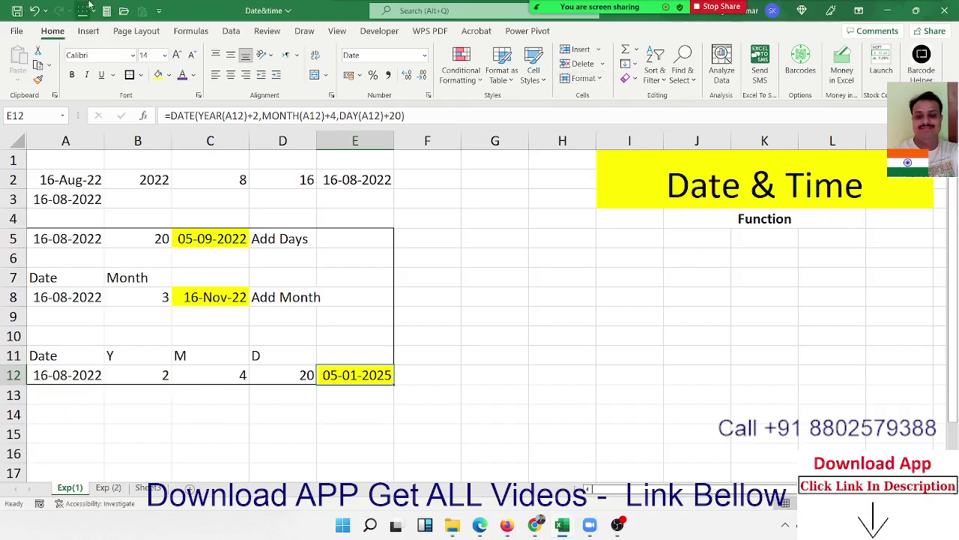
- Evaluate E12's formula step by step: DATE(2024,12,36) resolves to 05-01-2025
left_click(191, 31)
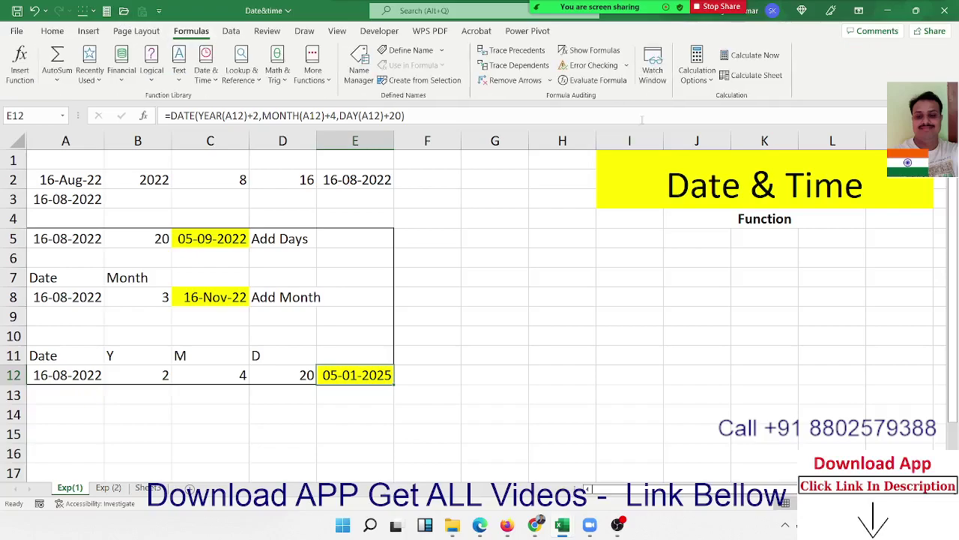
left_click(613, 87)
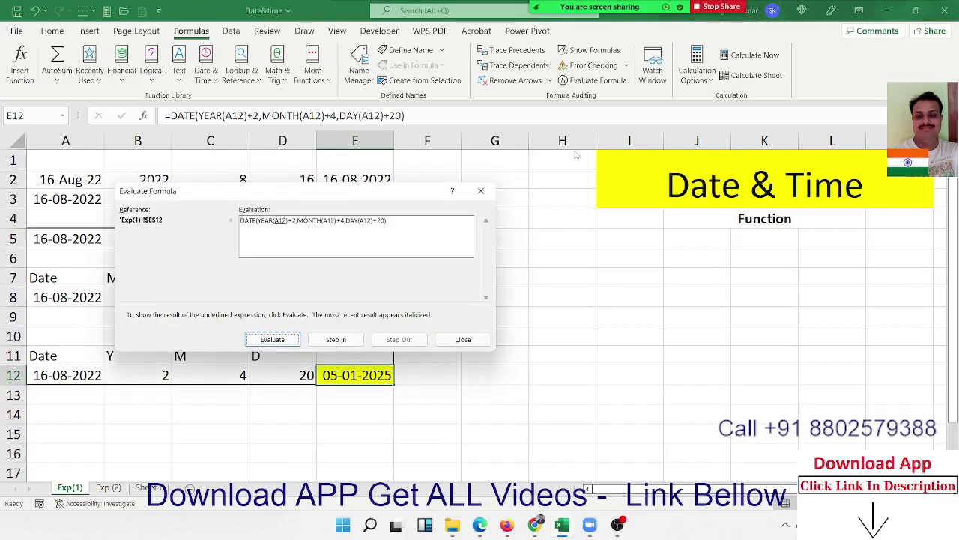
left_click(292, 343)
left_click(292, 343)
left_click(292, 342)
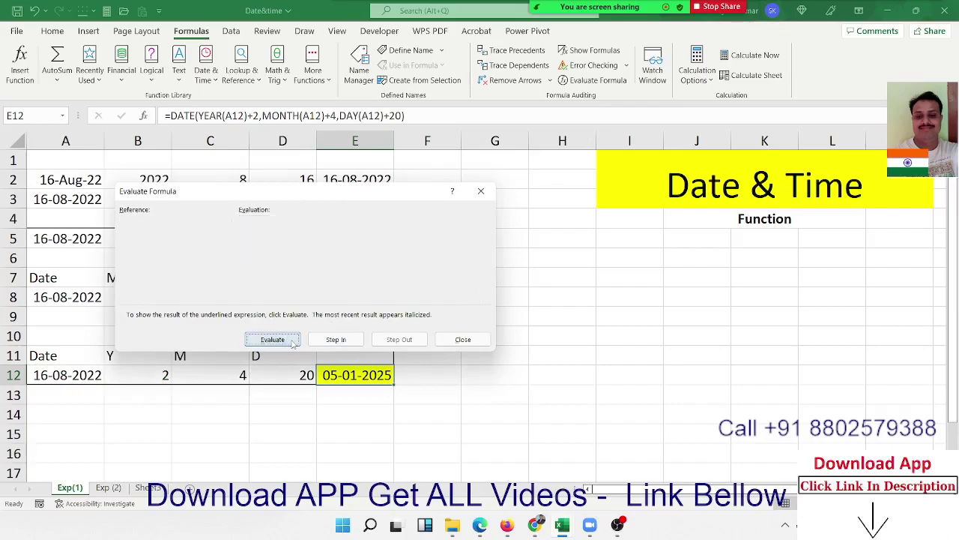
left_click(292, 343)
left_click(292, 341)
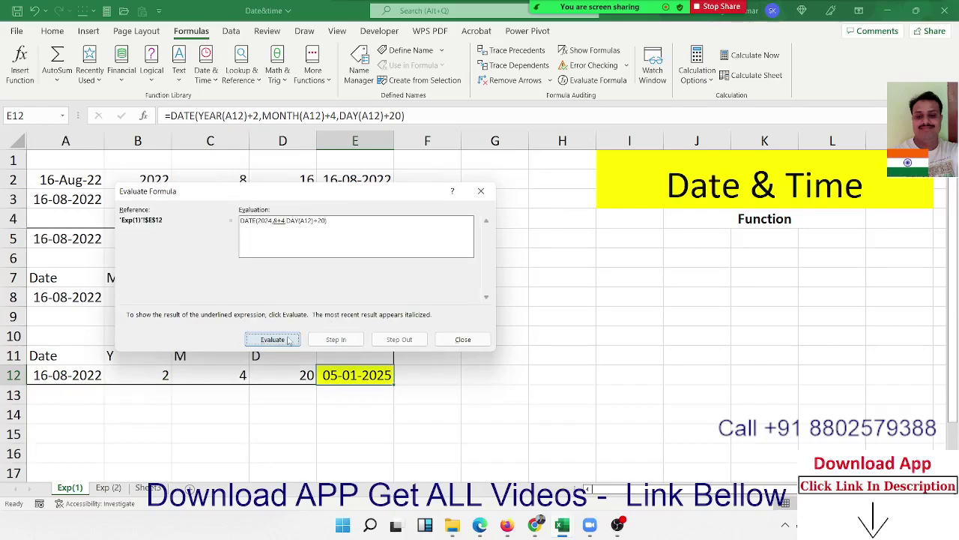
left_click(289, 341)
left_click(289, 341)
left_click(288, 341)
left_click(289, 341)
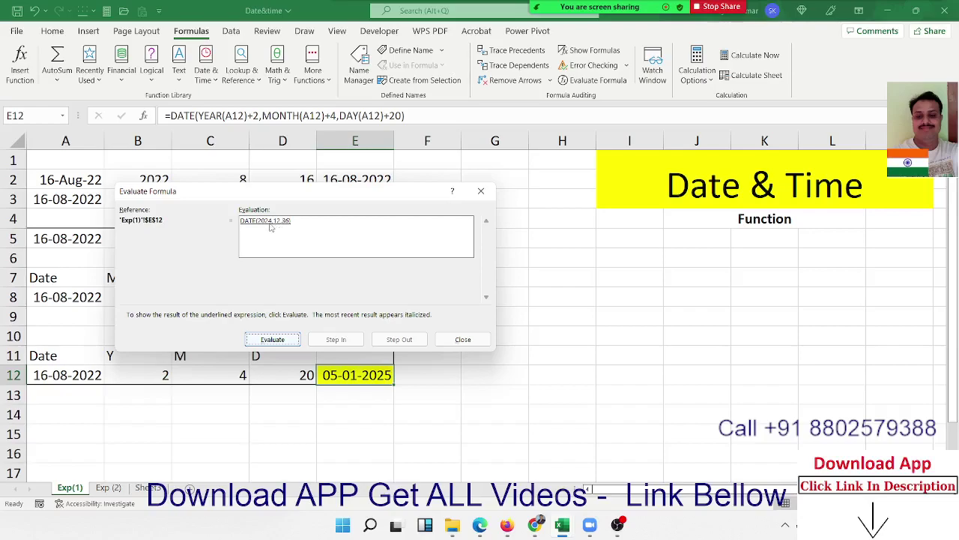
left_click(274, 339)
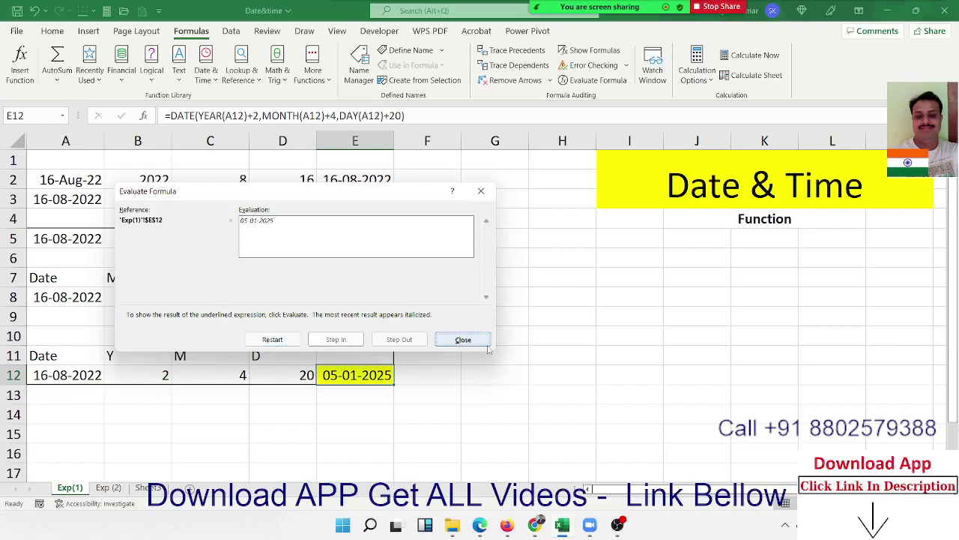
left_click(463, 340)
left_click(488, 376)
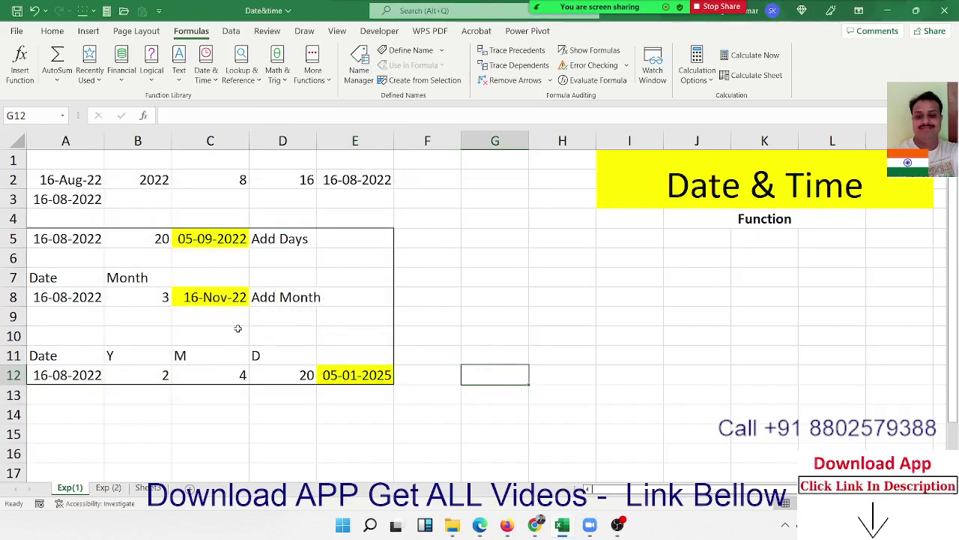
- Type the heading 'Addtion' in cell C4
left_click(59, 415)
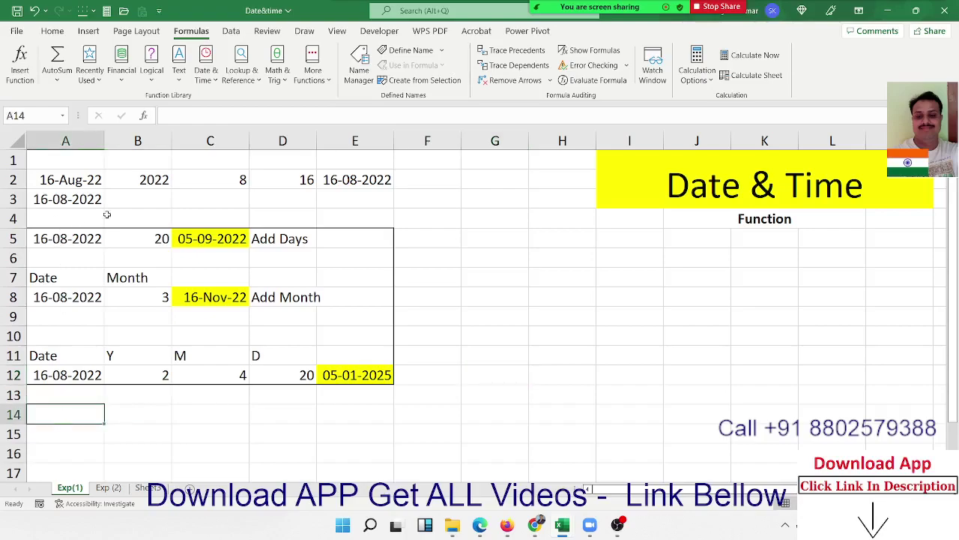
left_click(273, 217)
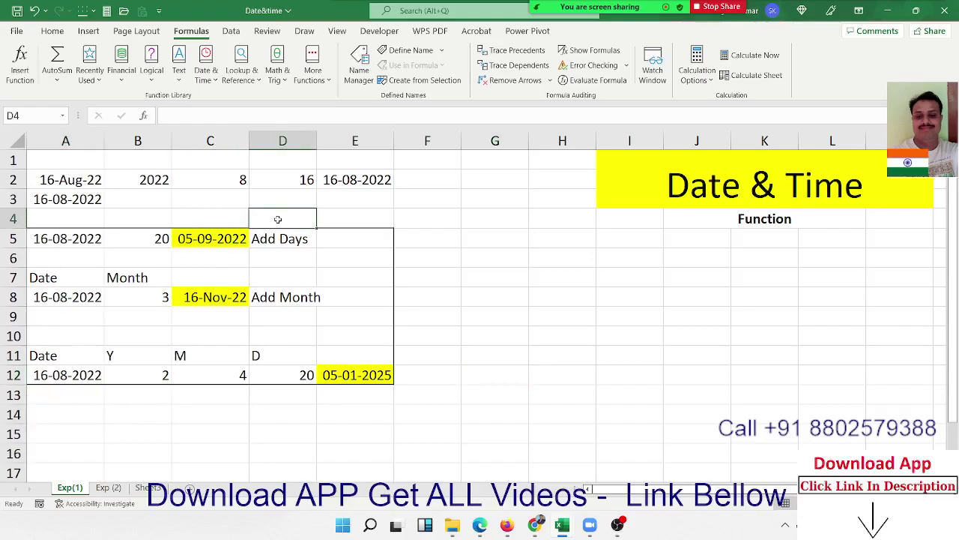
key("Left")
type("Ad")
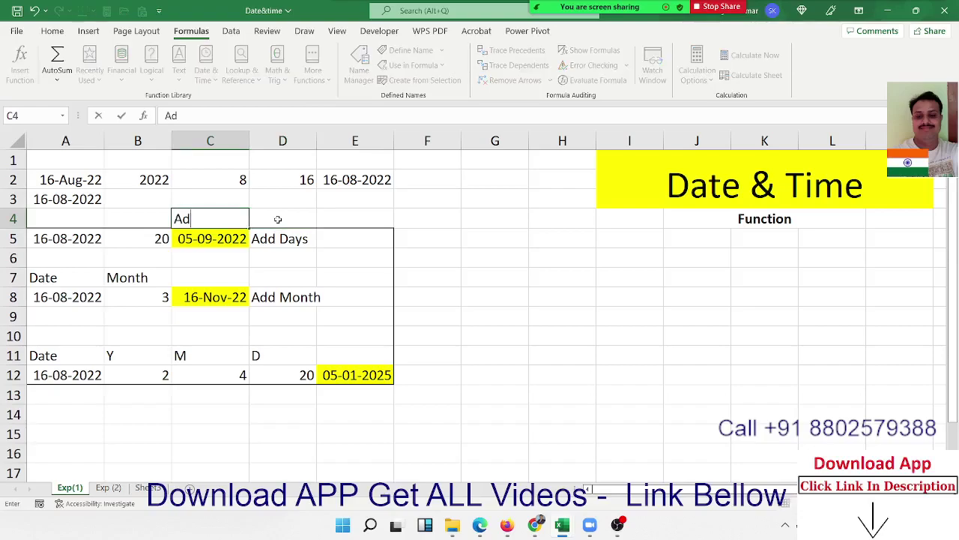
type("dtio")
type("n")
key("Return")
key("Down")
key("Down")
key("Down")
key("Down")
key("Down")
key("Down")
key("Down")
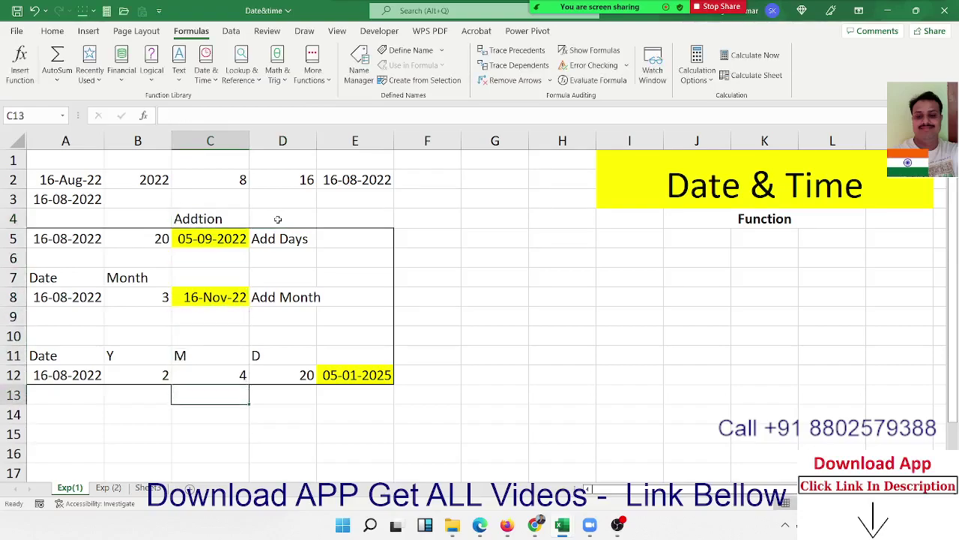
key("Down")
key("Left")
- Type the section heading 'Sub' in A14
scroll(254, 253, "down", 3)
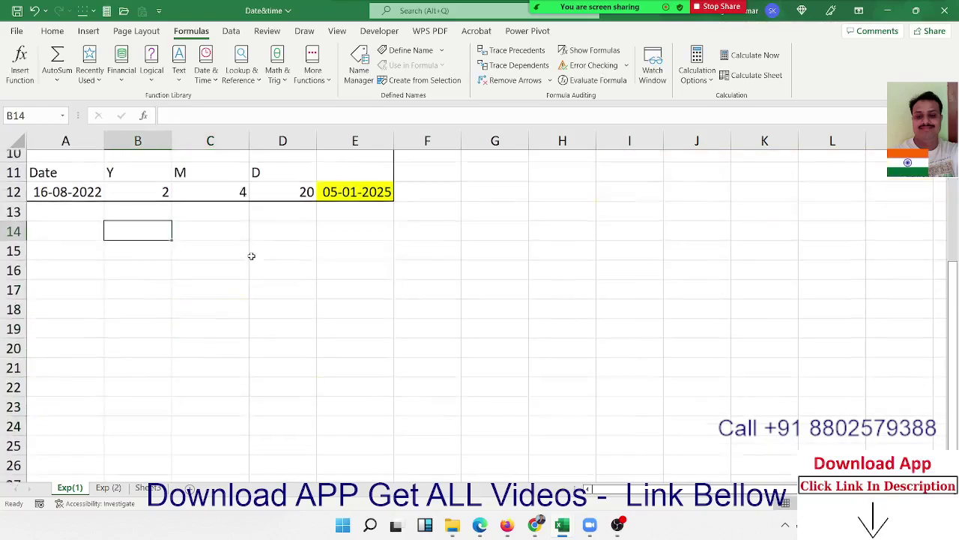
left_click(93, 225)
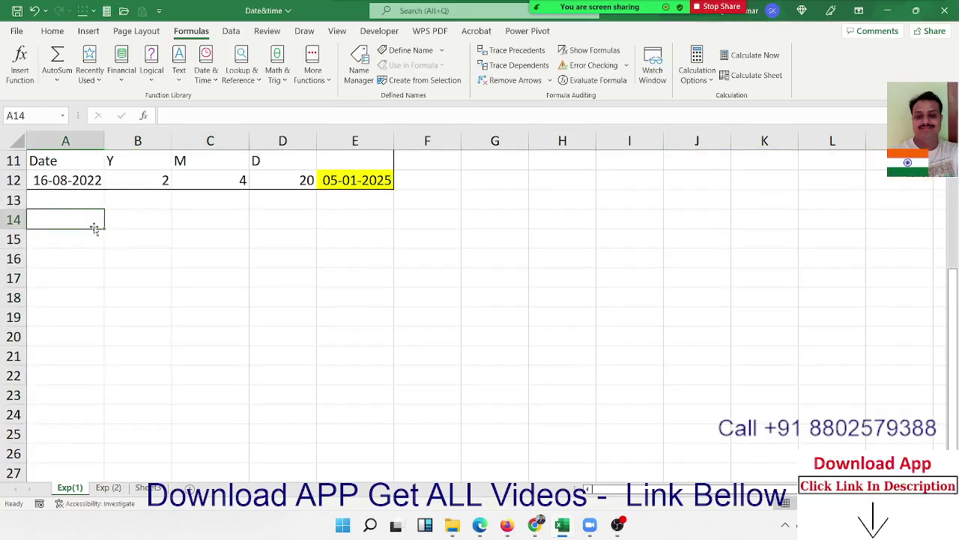
key("Down")
key("Up")
key("Right")
key("Left")
type("Sub")
key("Return")
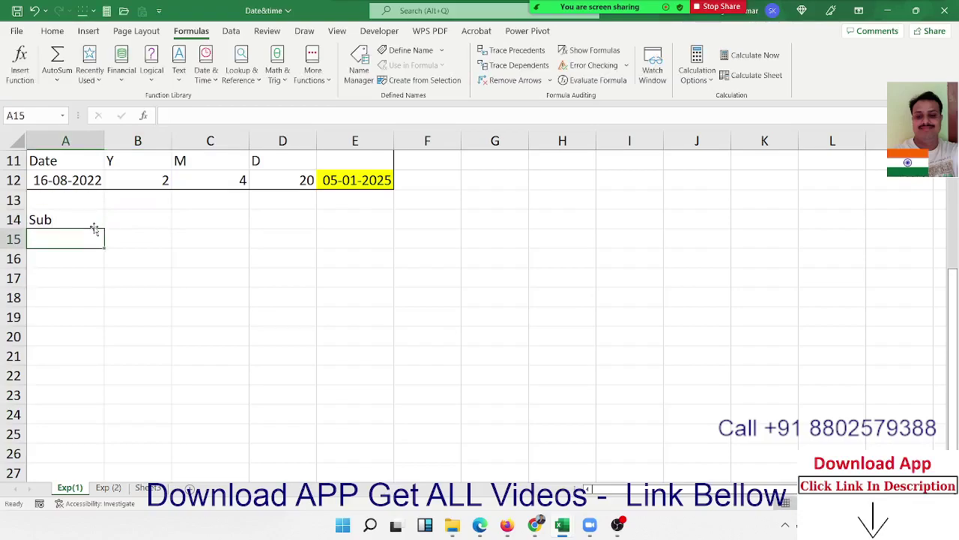
- Enter 1/1 in A16 and 16-08-2022 in B16, both formatted dd-mmm-yy
key("Down")
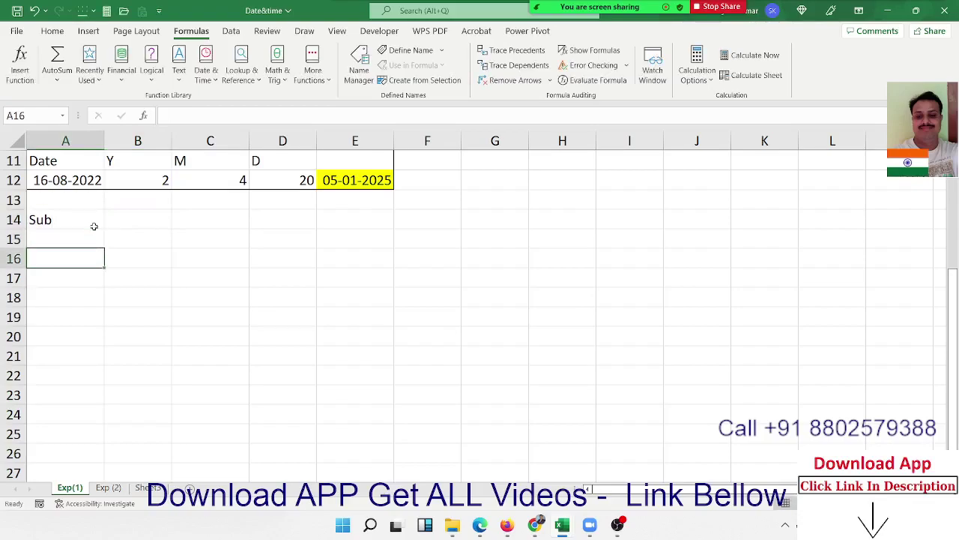
type("1/1")
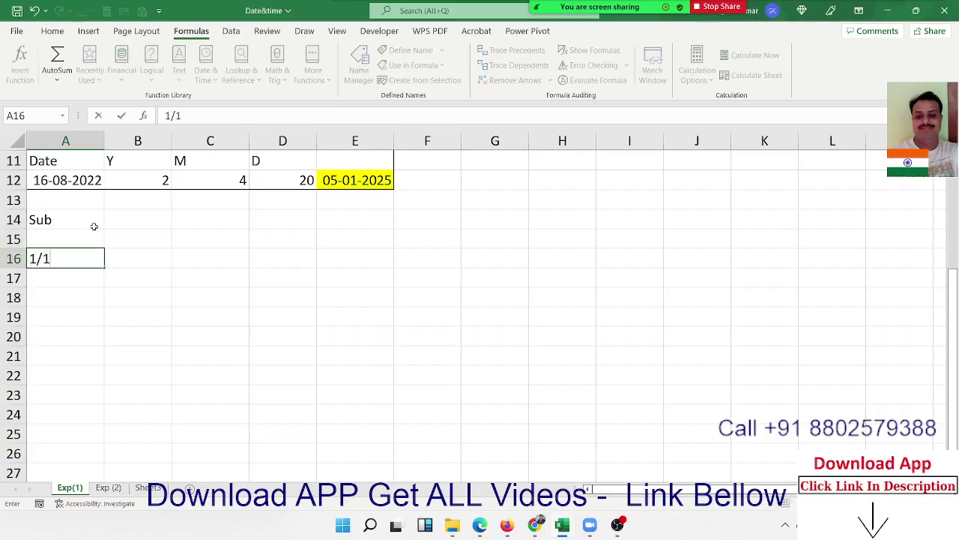
key("Tab")
type("16-08-2022")
key("Return")
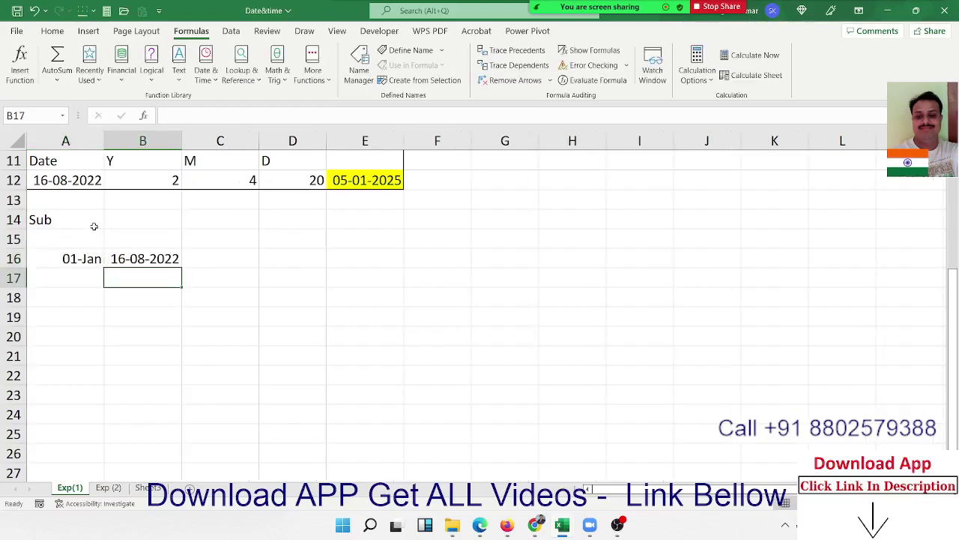
key("Up")
key("Left")
key("ctrl+shift+3")
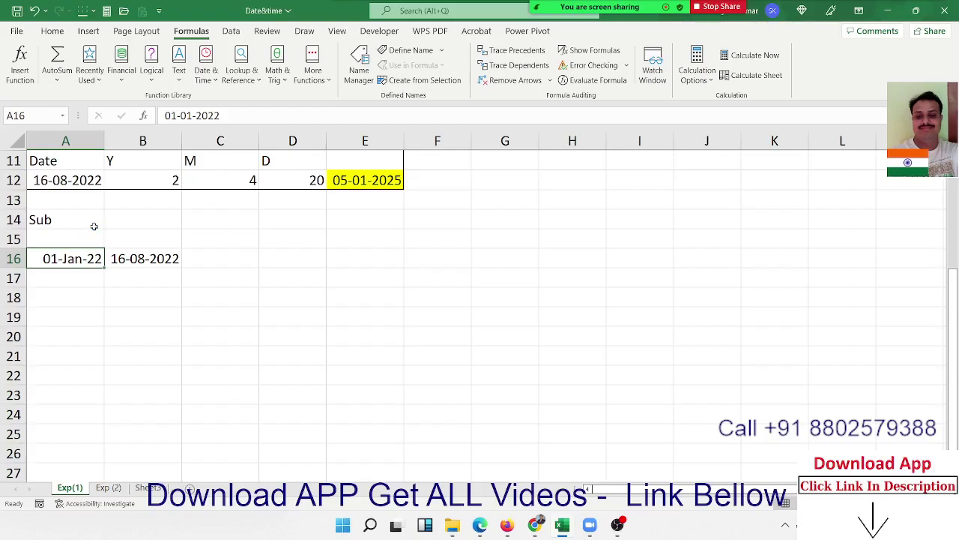
key("Right")
key("ctrl+shift+3")
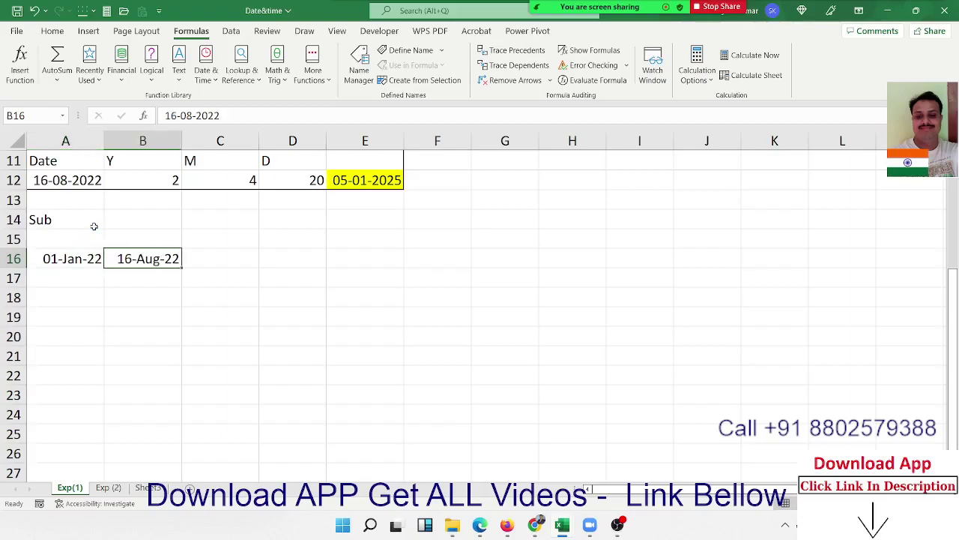
key("Right")
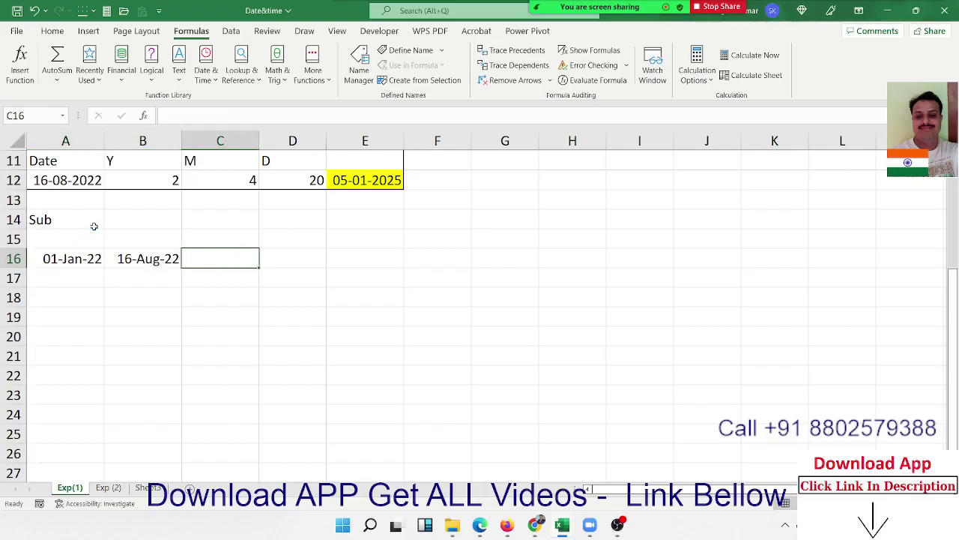
- Enter =B16-A16 in C16 to get the 227-day gap and fill it yellow
type("=")
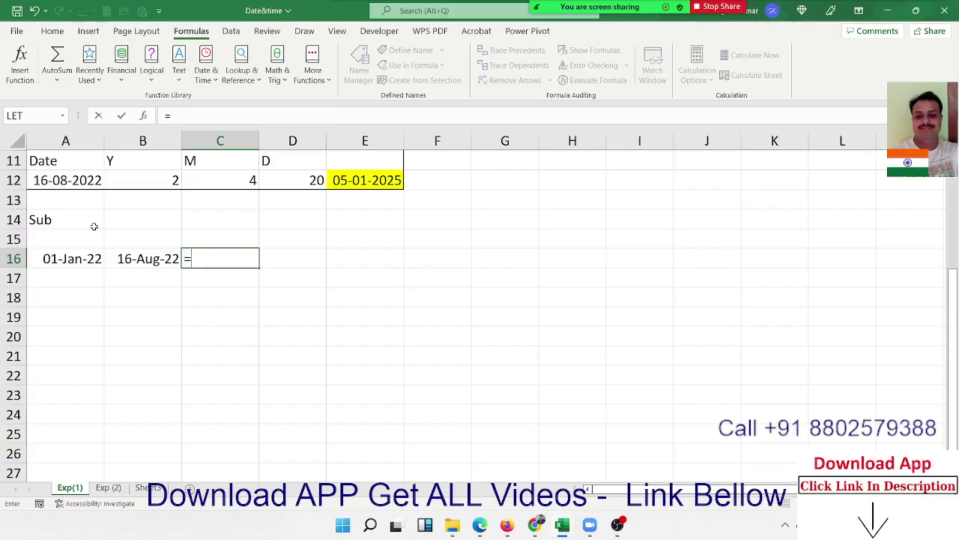
key("Left")
type("-")
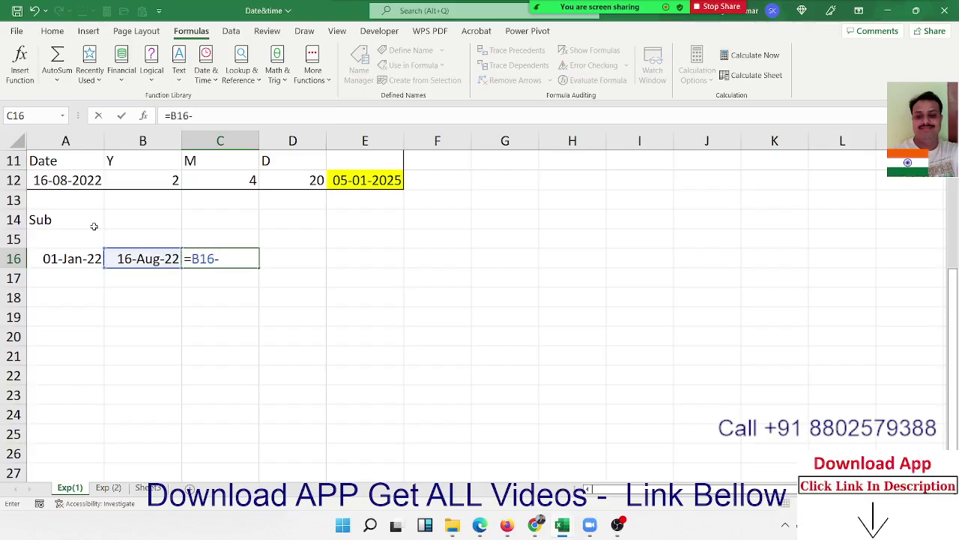
key("Left")
key("Left")
key("Return")
key("Up")
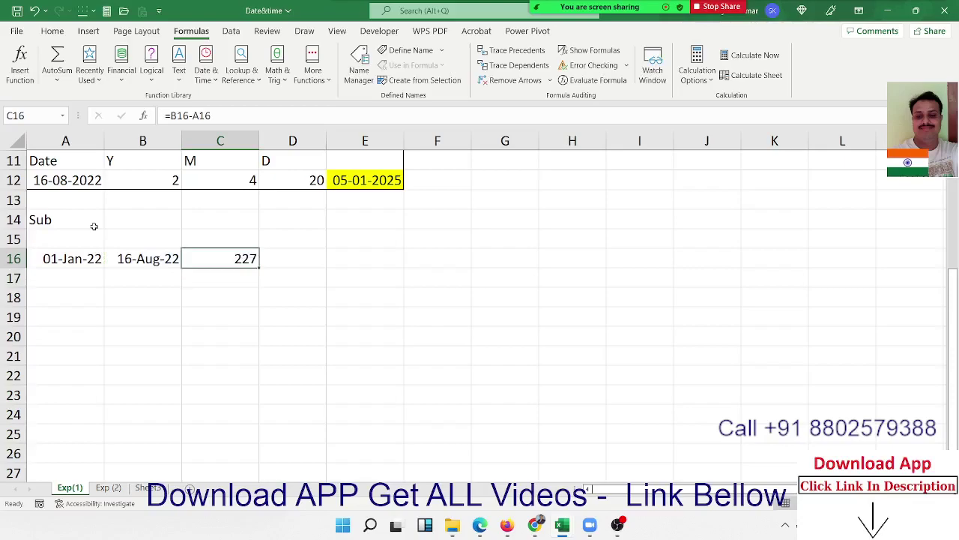
left_click(63, 34)
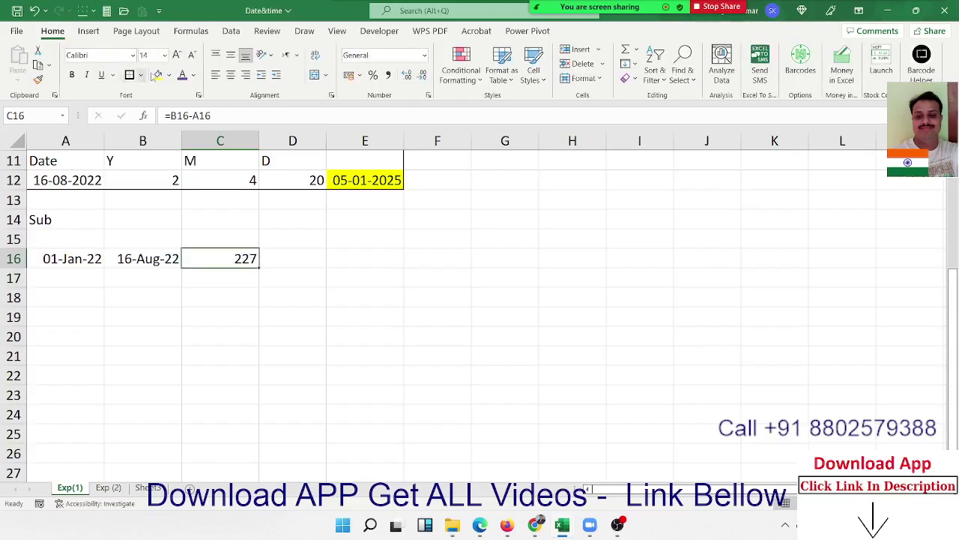
left_click(157, 75)
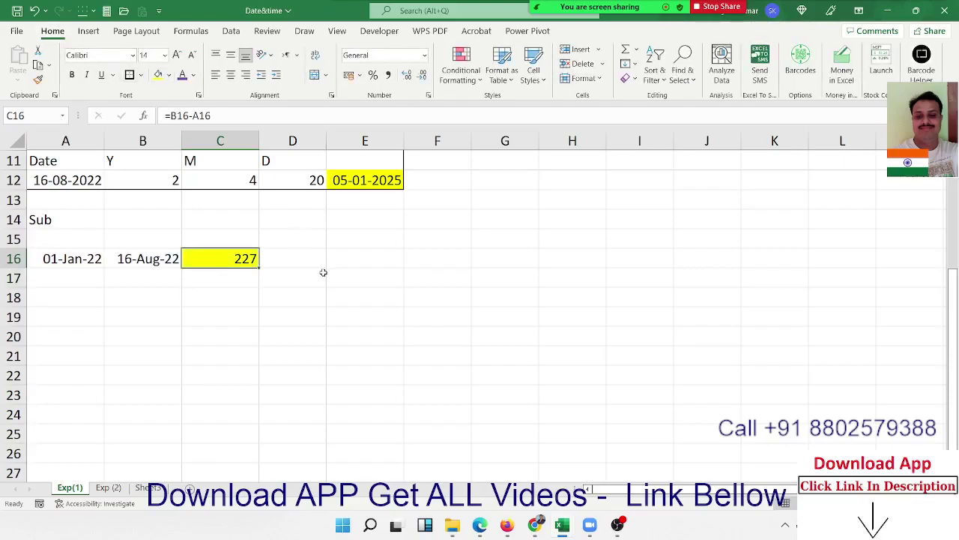
- Enter =DAYS(B16,A16) in D16, also giving 227, and fill it yellow
left_click(300, 253)
type("=")
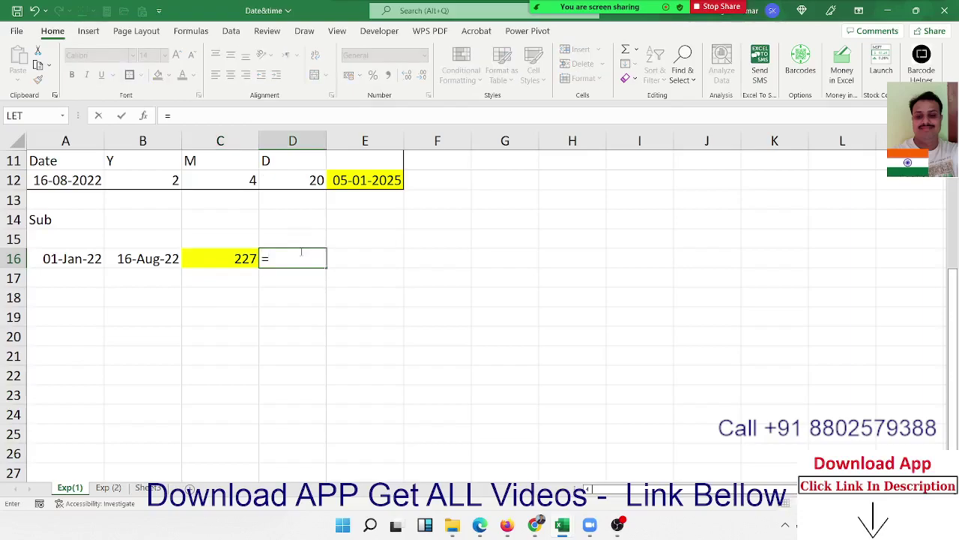
type("days")
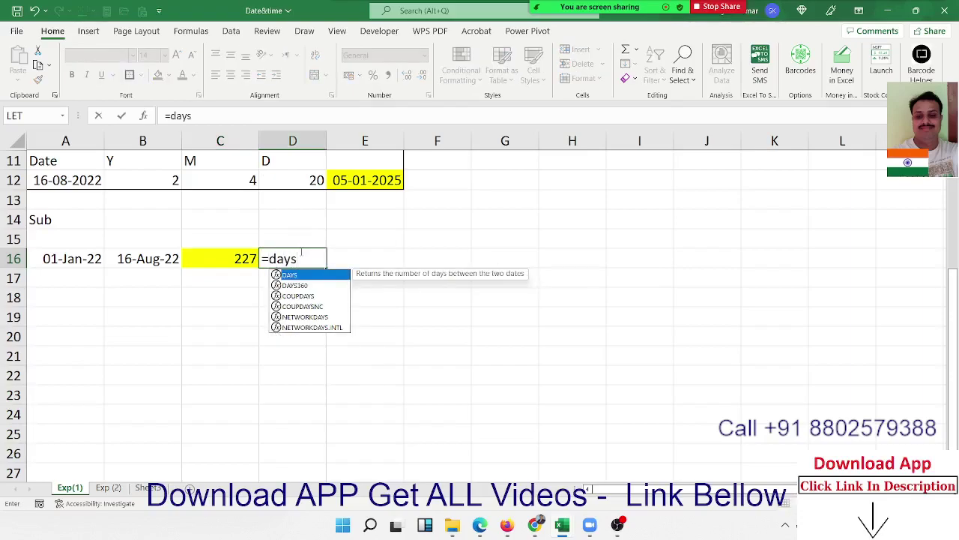
key("Tab")
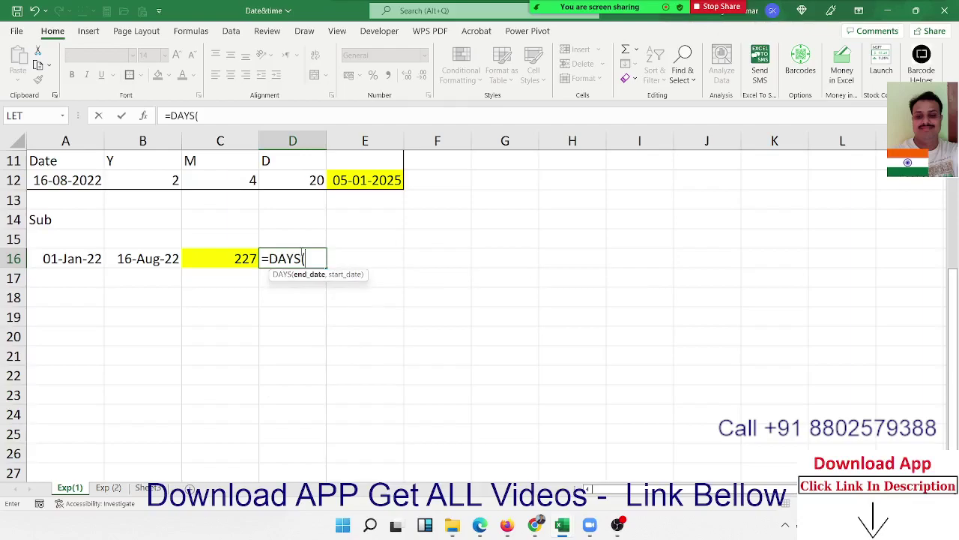
key("Left")
key("Left")
key("Left")
key("Right")
type(",")
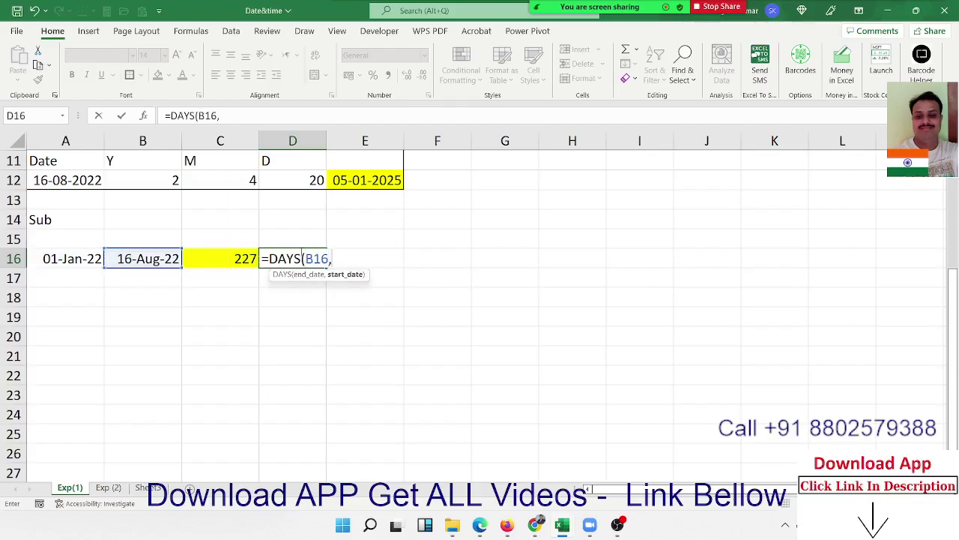
key("Left")
key("Left")
key("Left")
key("Return")
left_click(299, 255)
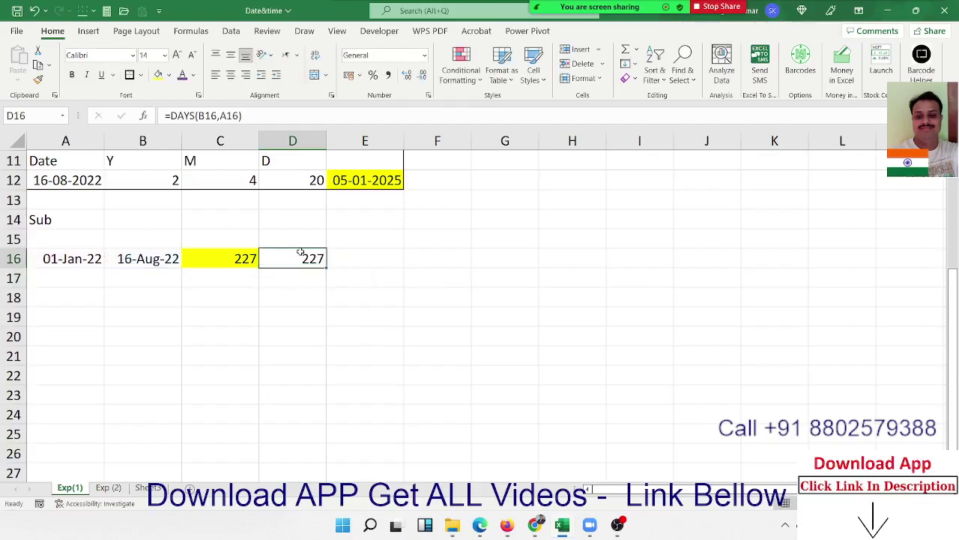
left_click(158, 74)
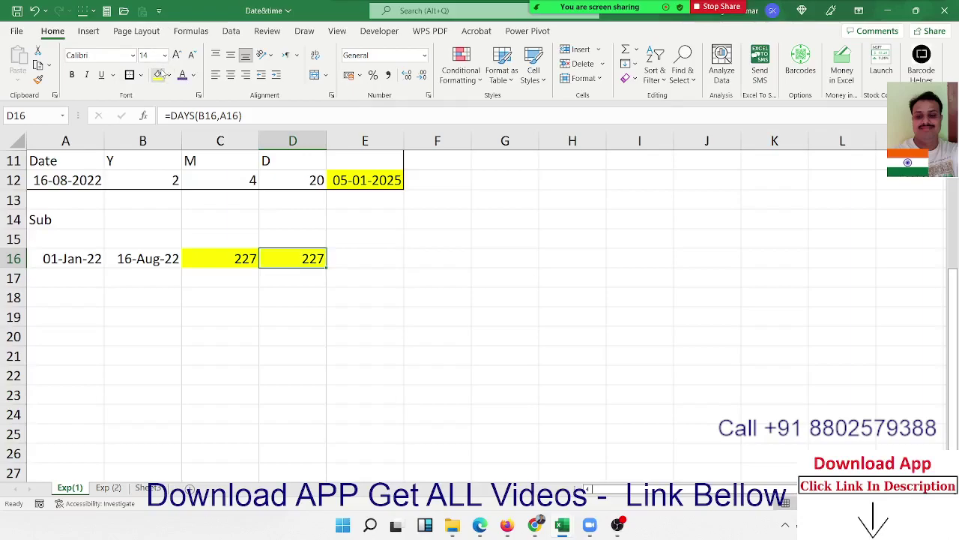
key("Down")
key("Down")
- Copy the two row-16 dates from A16:B16 into A18:B18
key("Left")
key("Left")
key("Left")
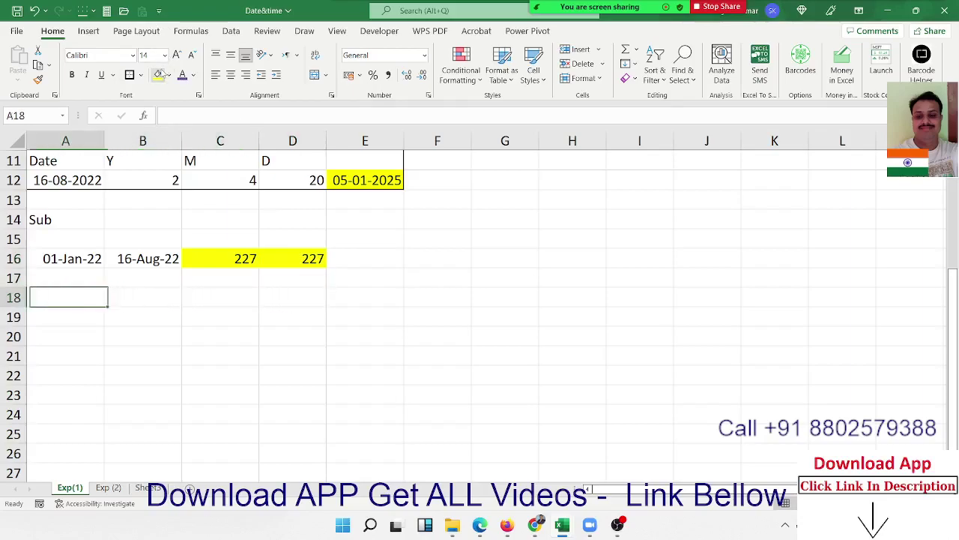
key("Up")
key("Right")
key("Up")
key("Left")
key("shift+Right")
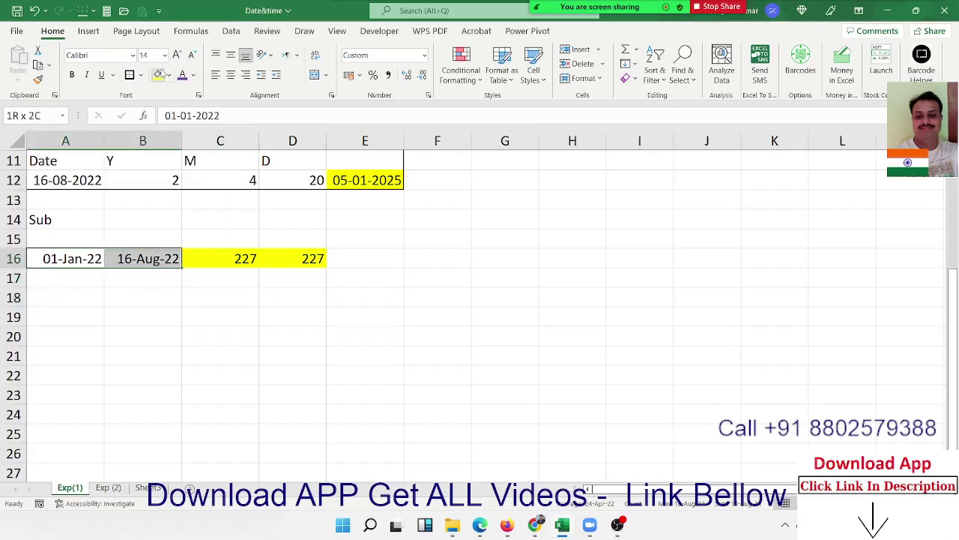
key("ctrl+c")
key("Down")
key("Down")
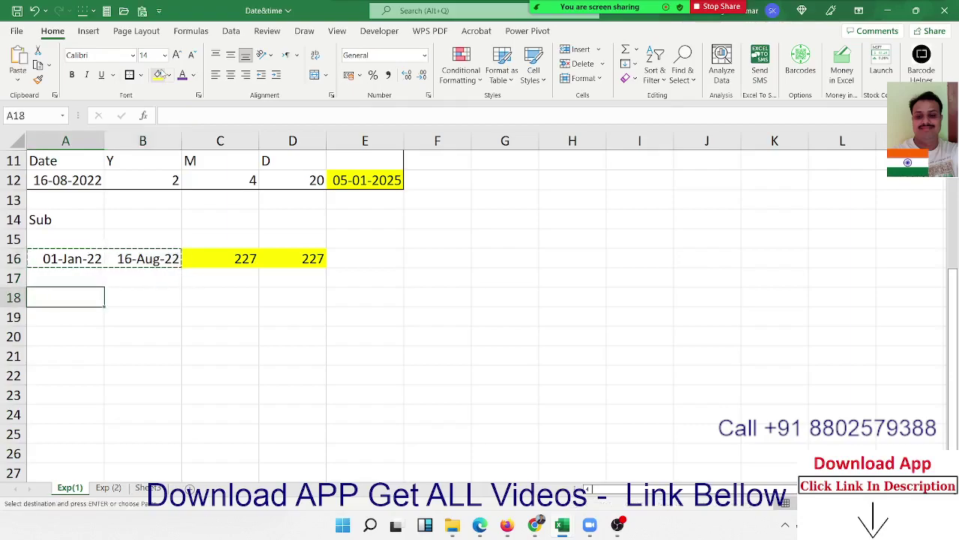
key("Return")
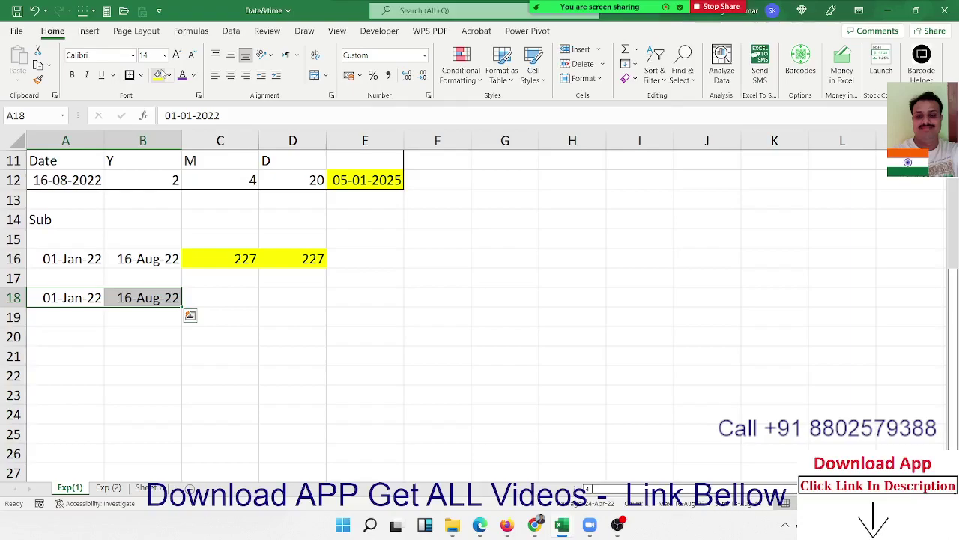
left_click(143, 298)
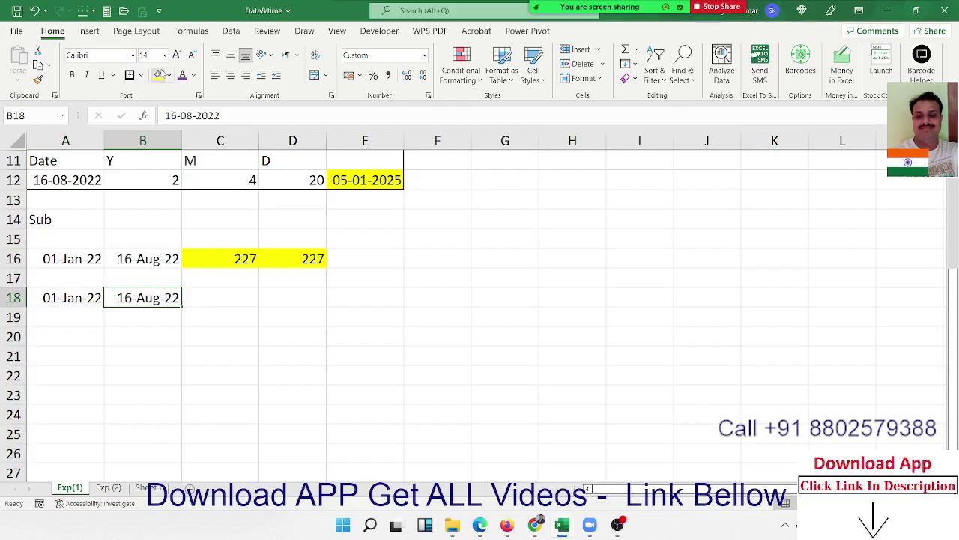
- Enter =NETWORKDAYS(A18,B18,G13:G23) in C18, giving 162, and fill it yellow
left_click(220, 298)
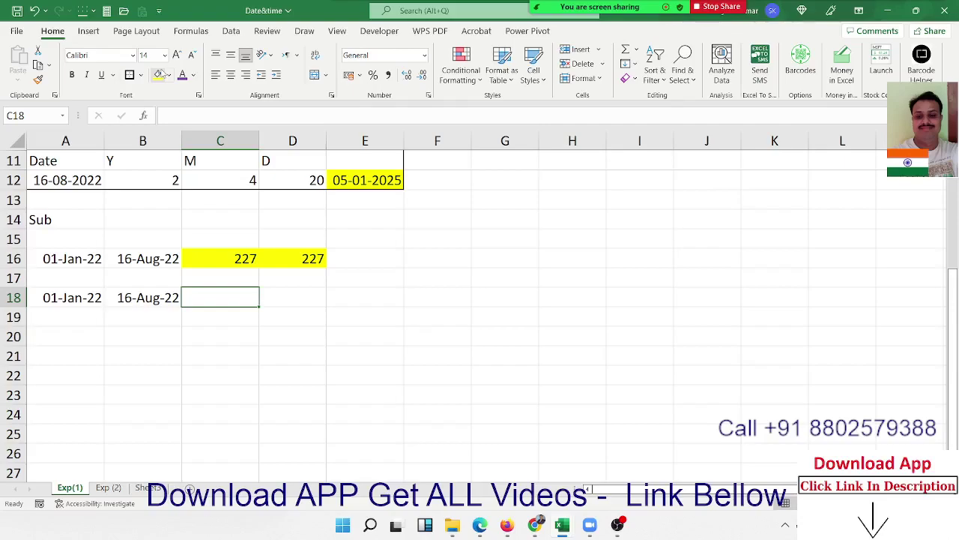
type("=")
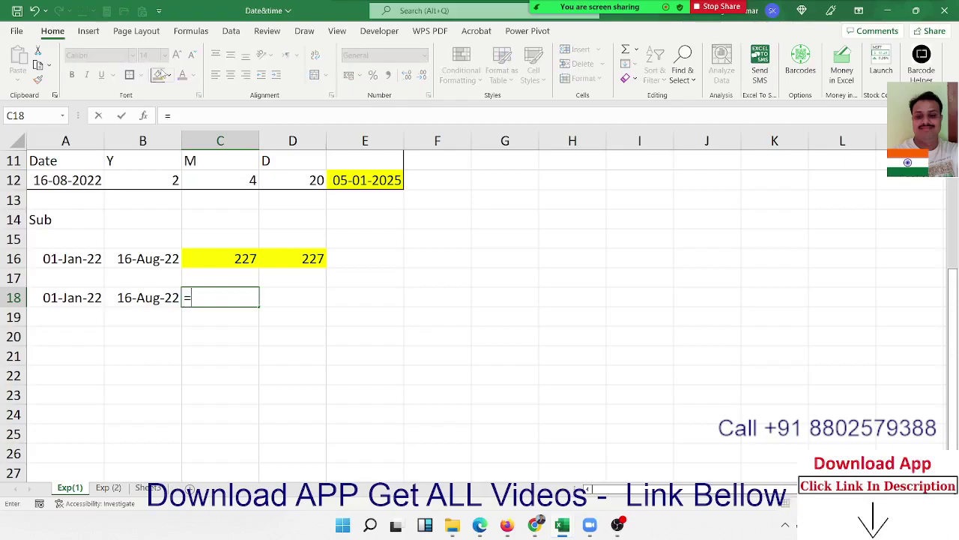
type("net")
key("Tab")
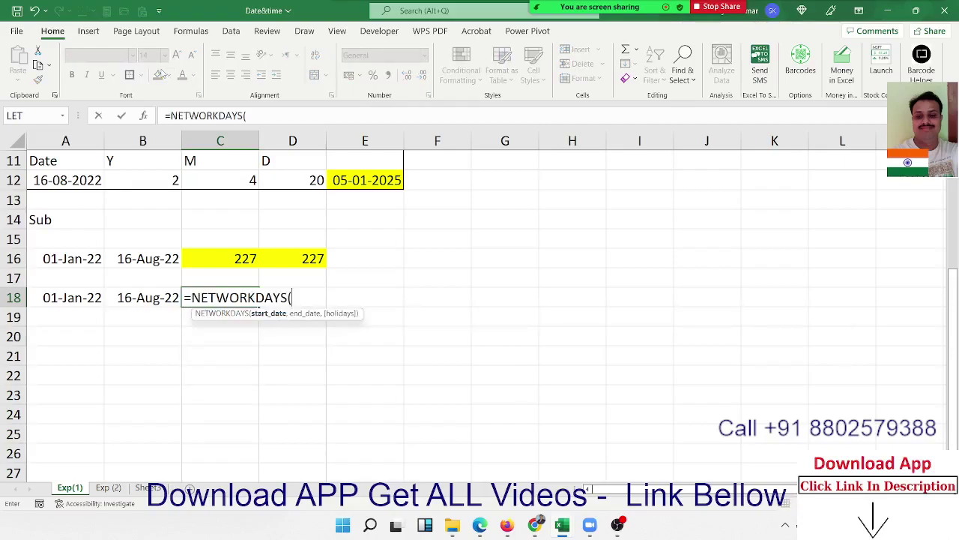
key("Left")
key("Left")
type(",")
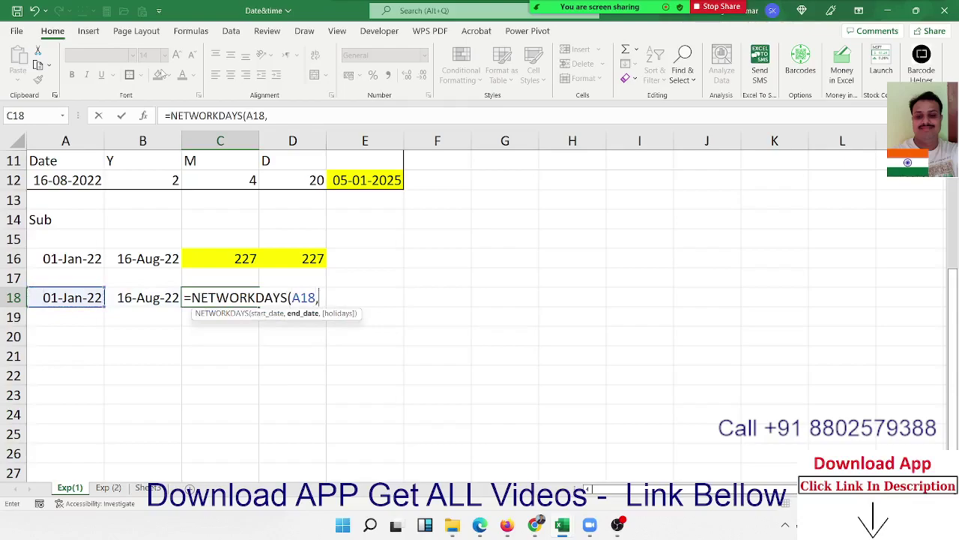
key("Left")
type(",")
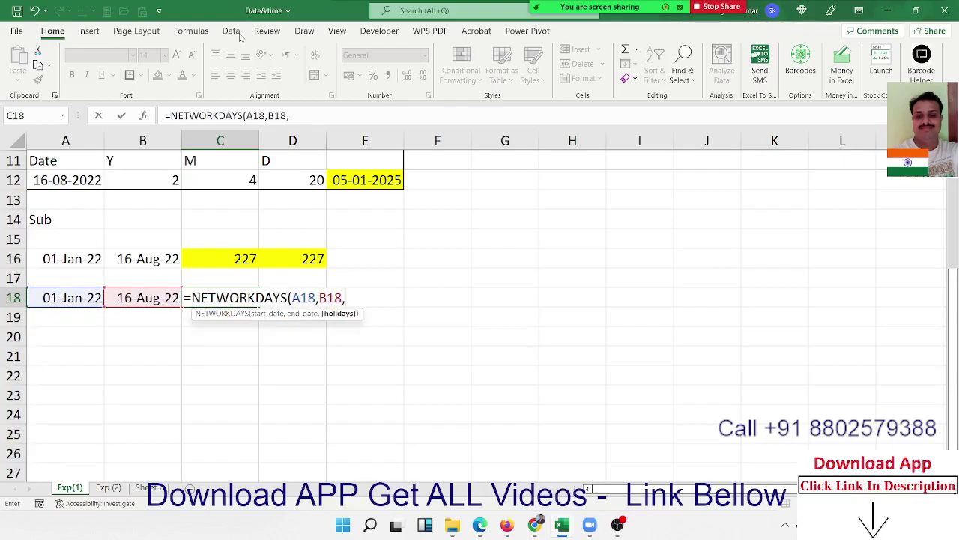
left_click_drag(529, 202, 529, 382)
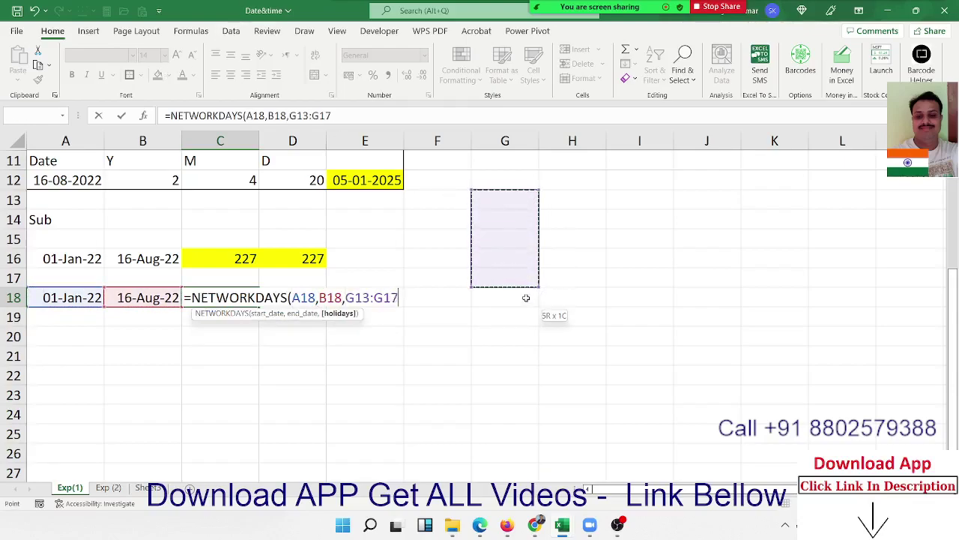
key("Return")
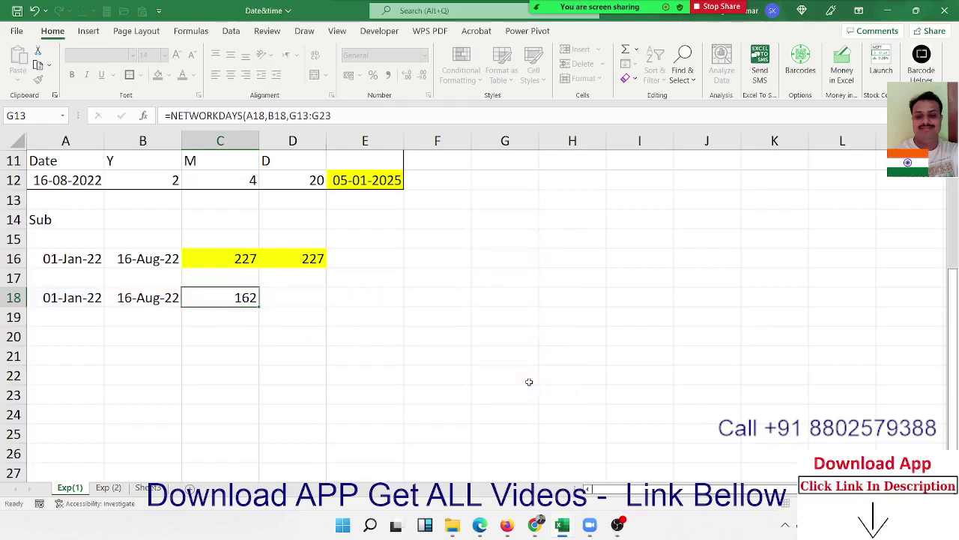
key("Up")
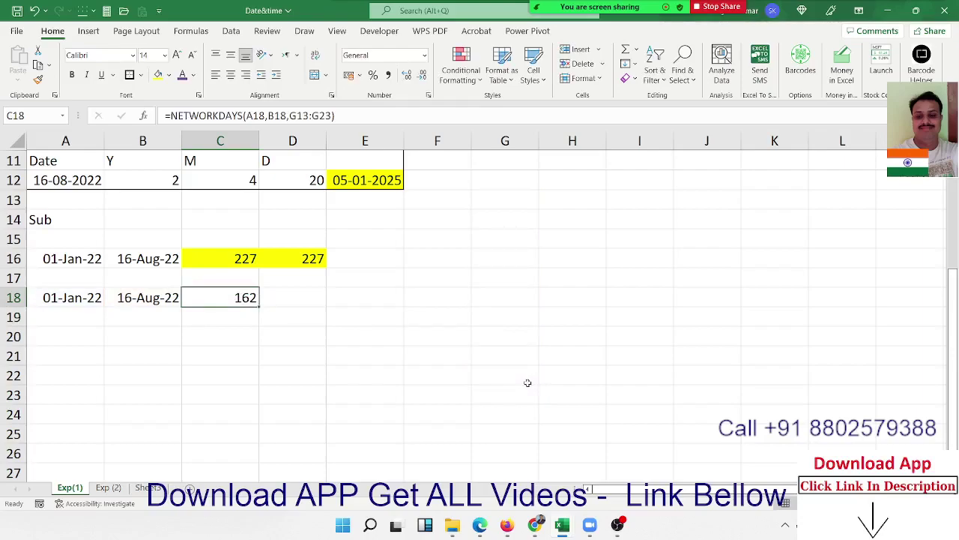
left_click(158, 75)
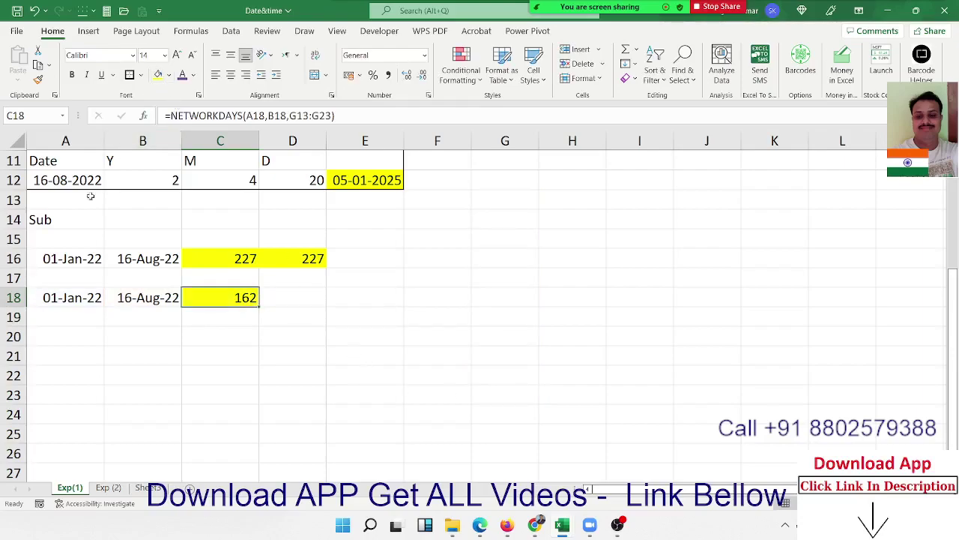
- Copy the row-18 dates into A20:B20
left_click_drag(67, 298, 118, 302)
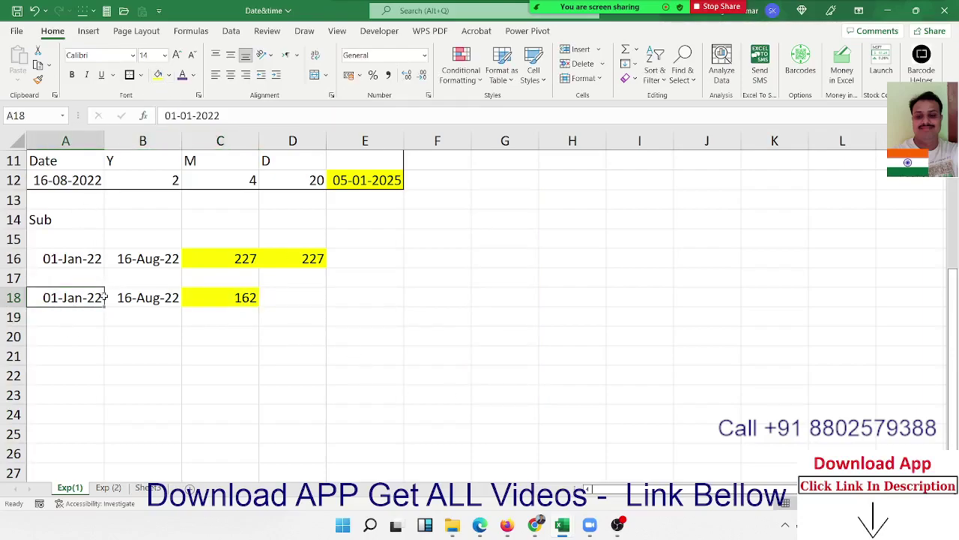
key("ctrl+c")
left_click(90, 337)
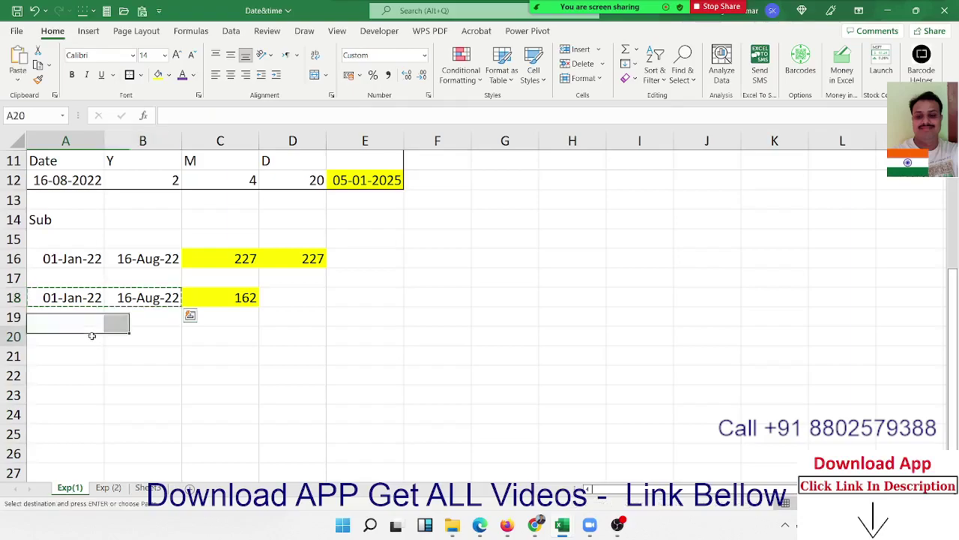
key("ctrl+v")
left_click(203, 341)
key("Escape")
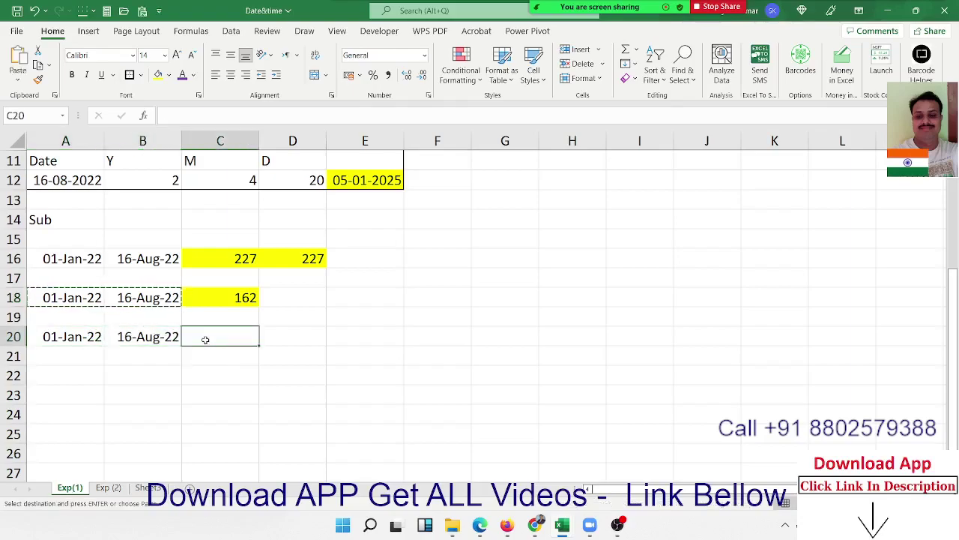
key("Escape")
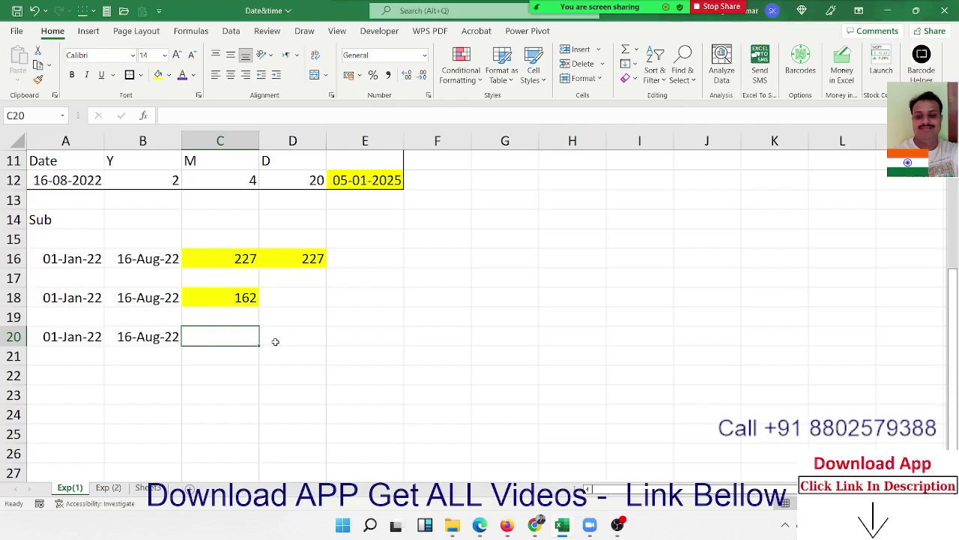
- Enter =NETWORKDAYS.INTL(A20,B20,11,G12:G19) in C20 for Sunday-only weekends, giving 195
type("=")
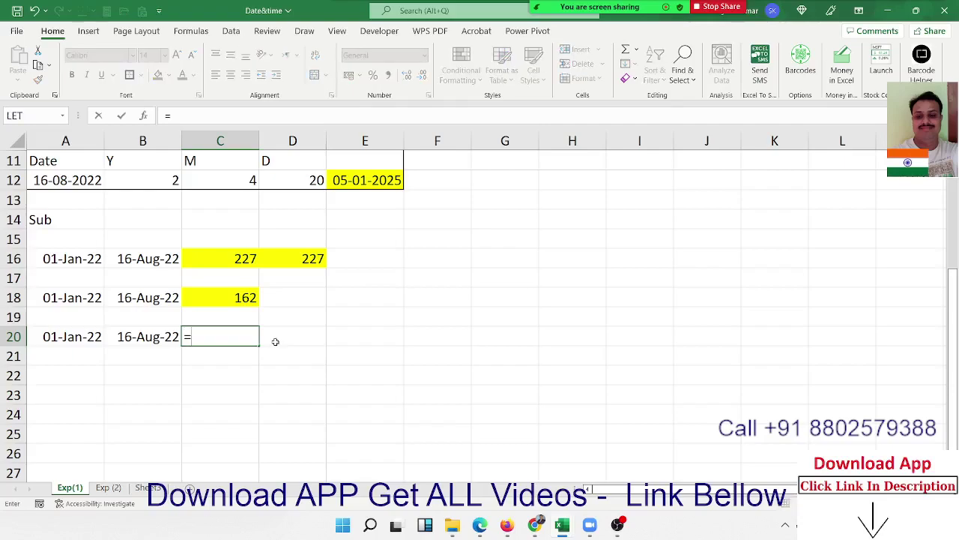
type("day")
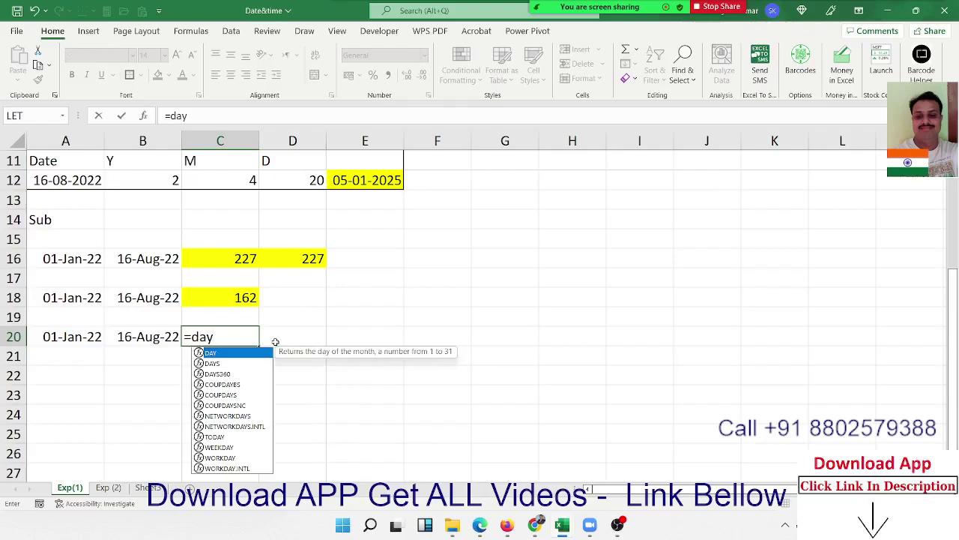
key("BackSpace")
key("BackSpace")
key("BackSpace")
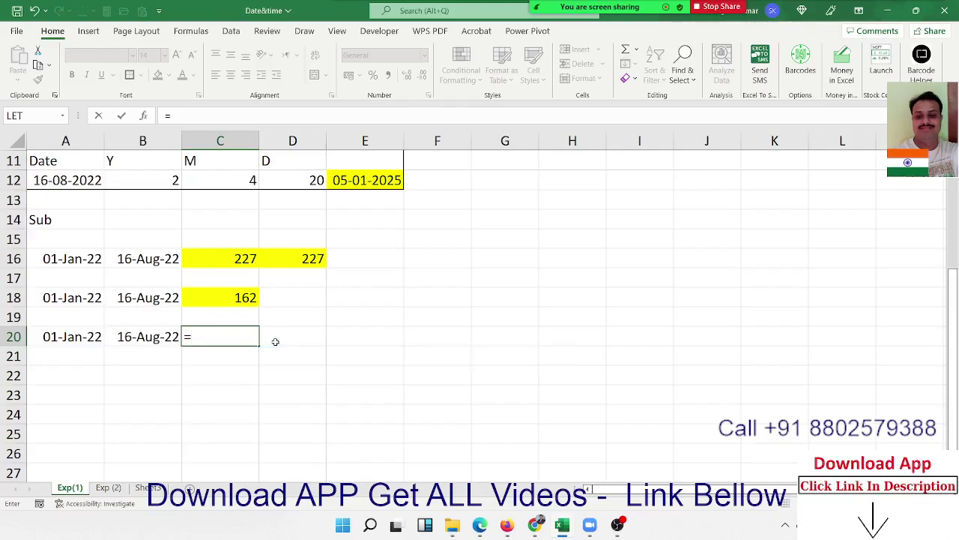
type("ne")
key("Down")
key("Down")
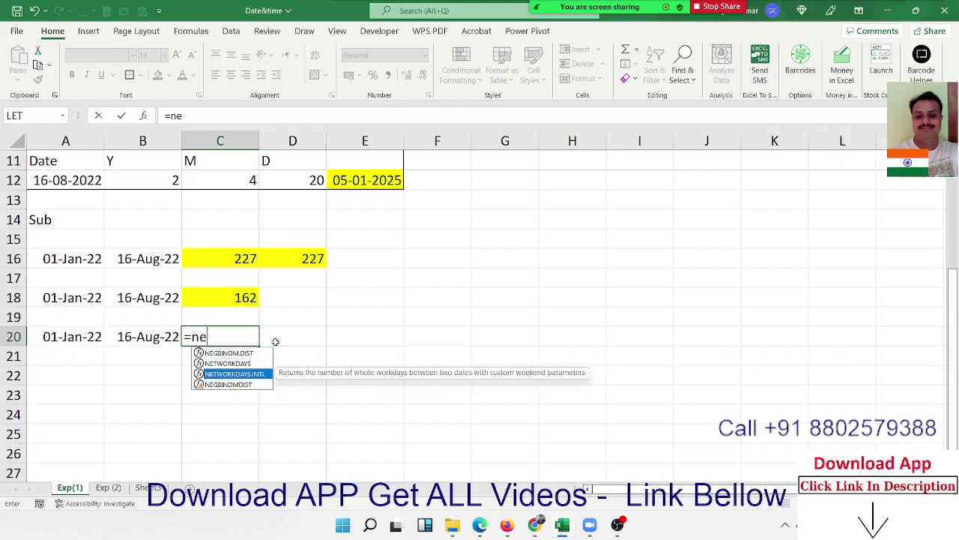
key("Tab")
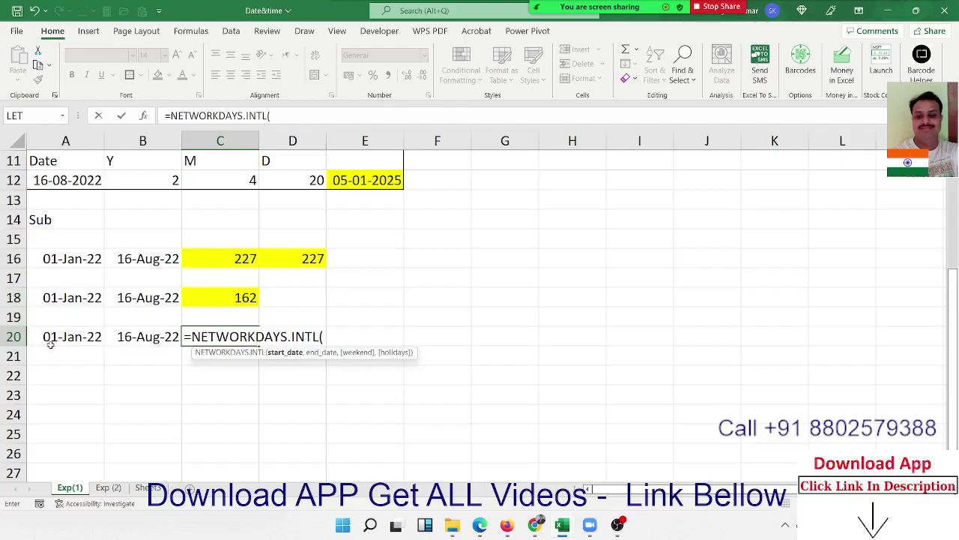
left_click(57, 339)
type(",")
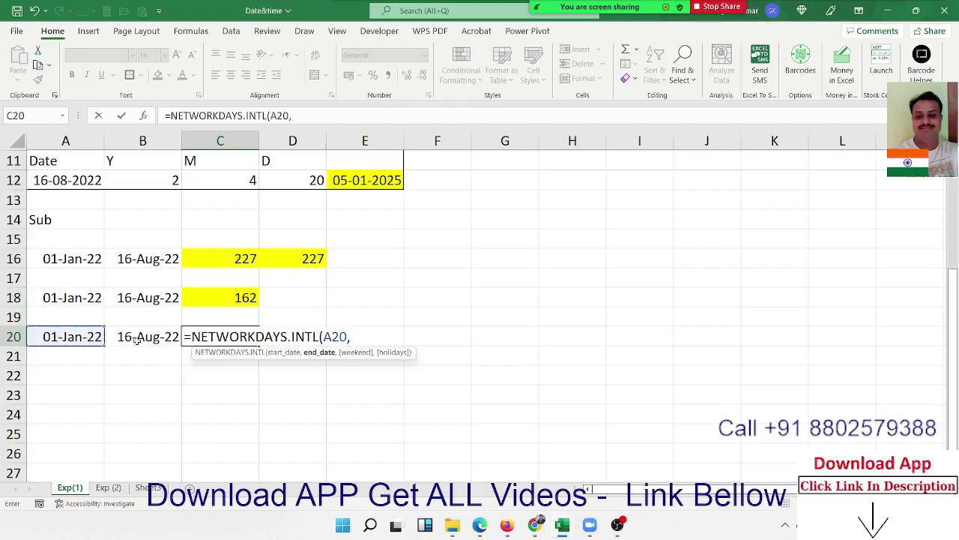
left_click(139, 337)
type(",")
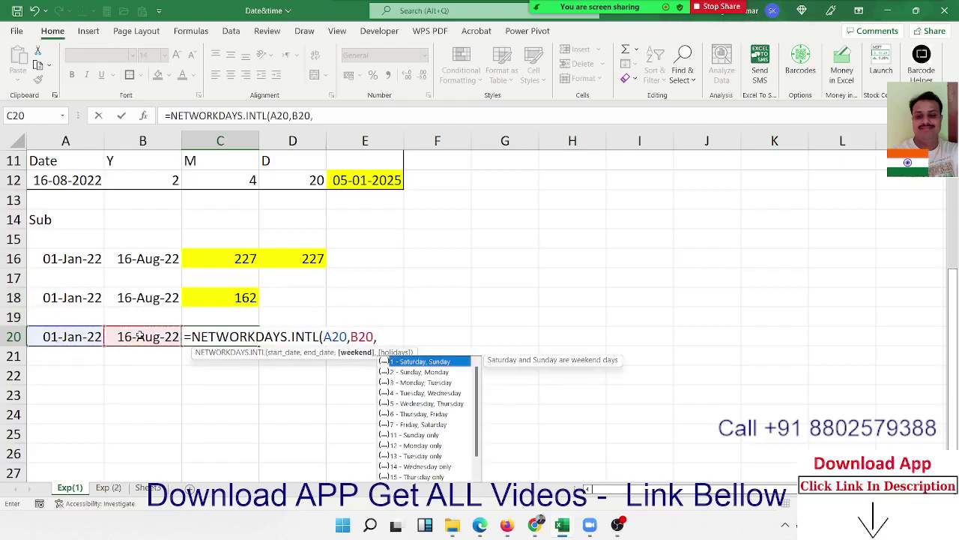
key("Down")
key("Down")
key("Down")
key("Down")
key("Down")
key("Down")
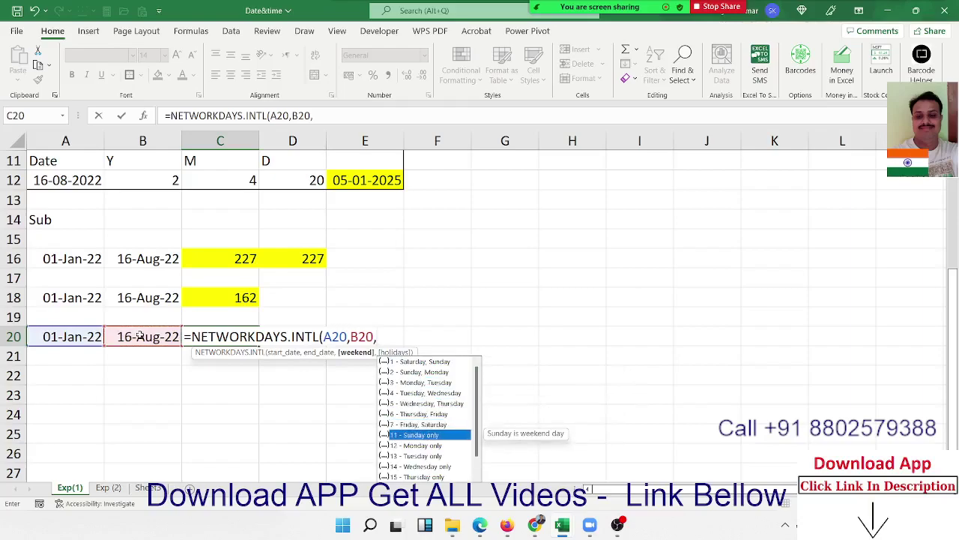
key("Tab")
type(",")
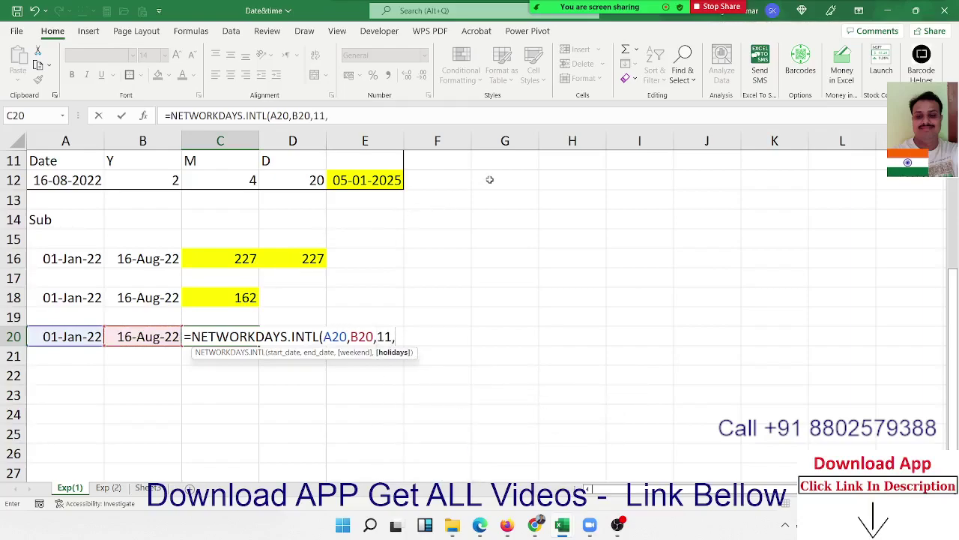
left_click_drag(487, 180, 490, 318)
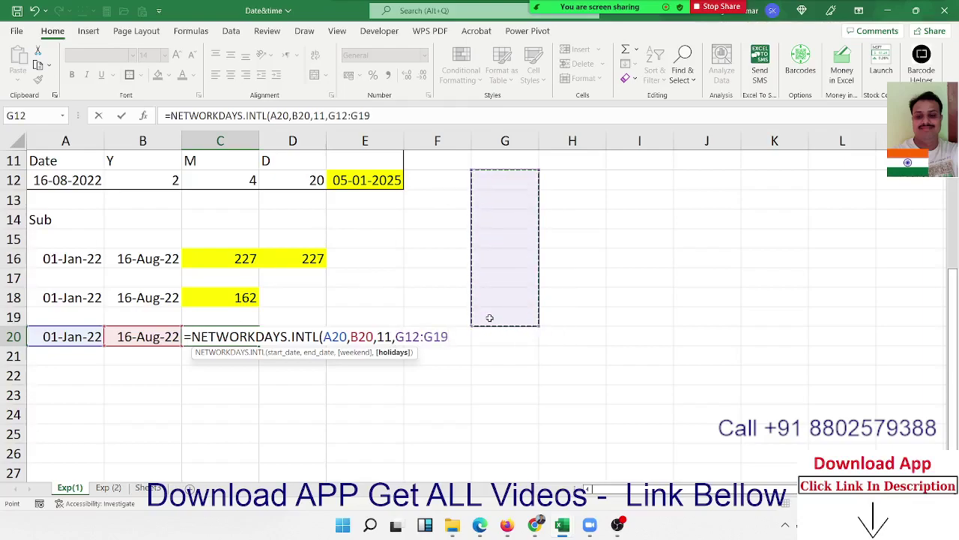
key("Return")
- Fill the 195 result in C20 yellow
key("Up")
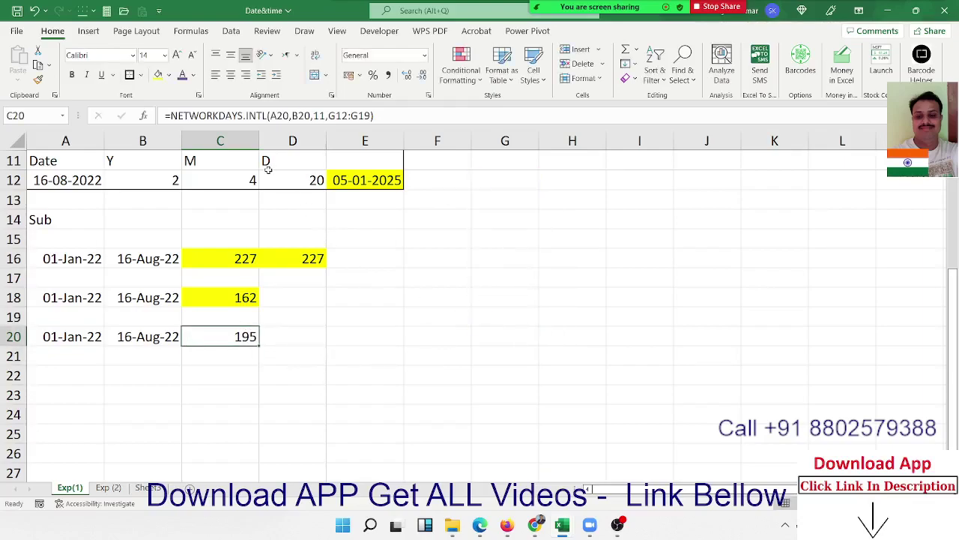
left_click(158, 75)
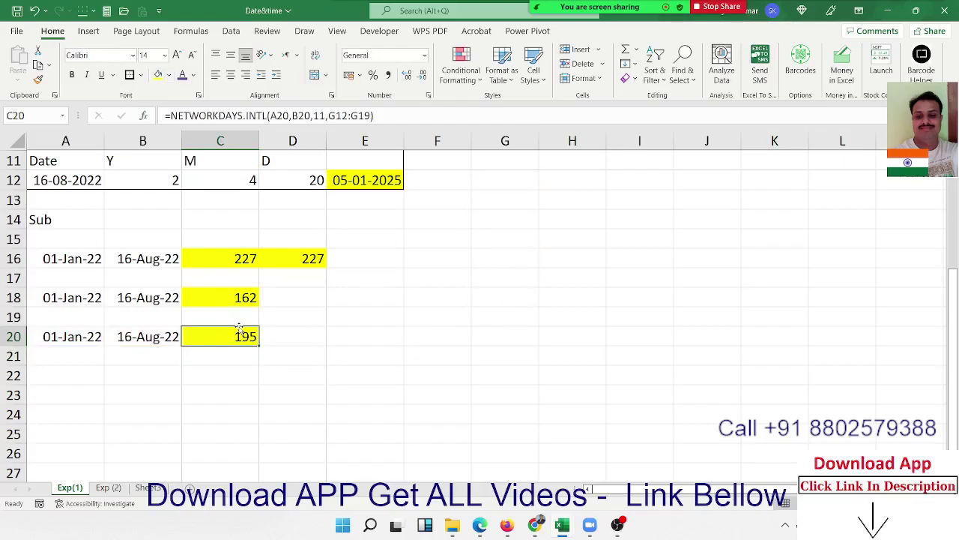
left_click(131, 332)
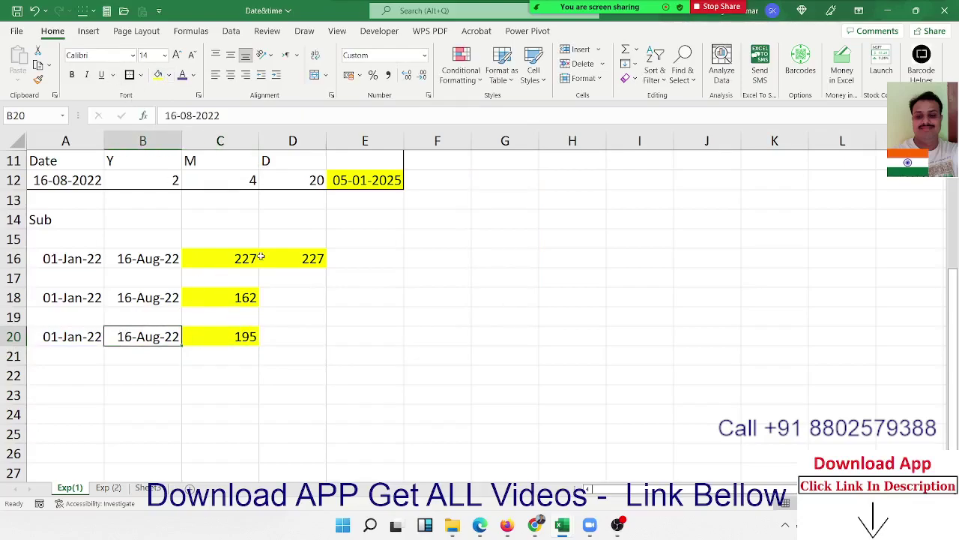
- Enter =DAYS360(A16,B16) in E16, returning 225
left_click(352, 250)
type("=d")
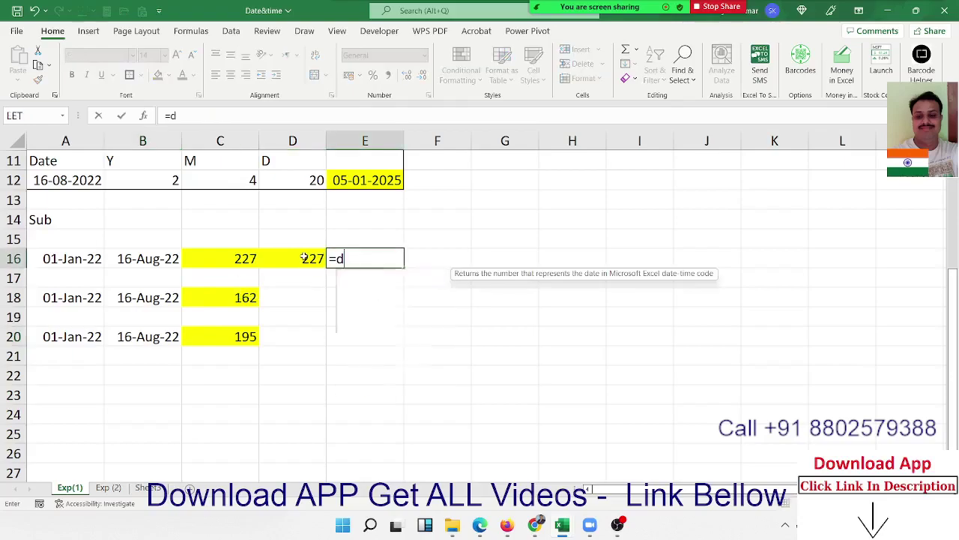
type("ay")
key("Down")
key("Down")
key("Tab")
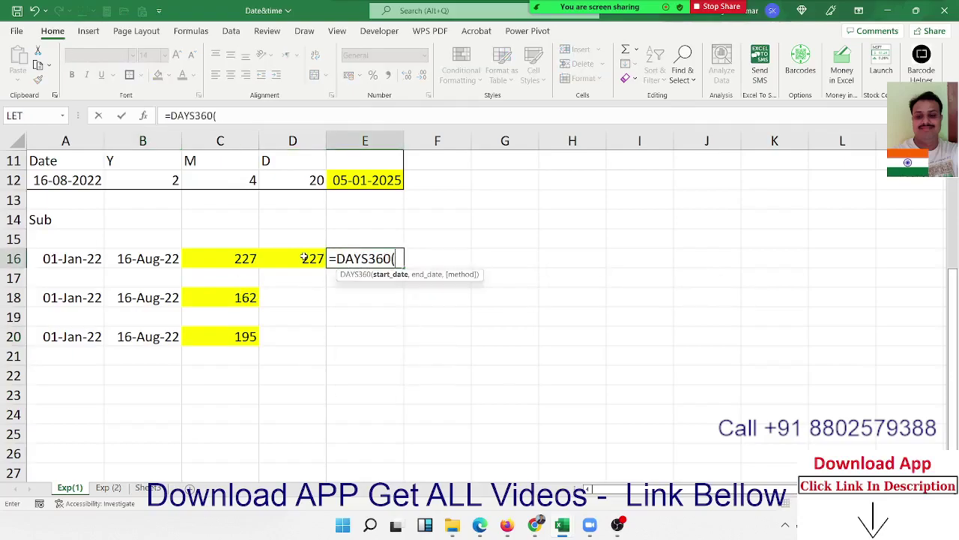
key("Left")
key("Left")
key("Left")
key("Left")
type(",")
key("Left")
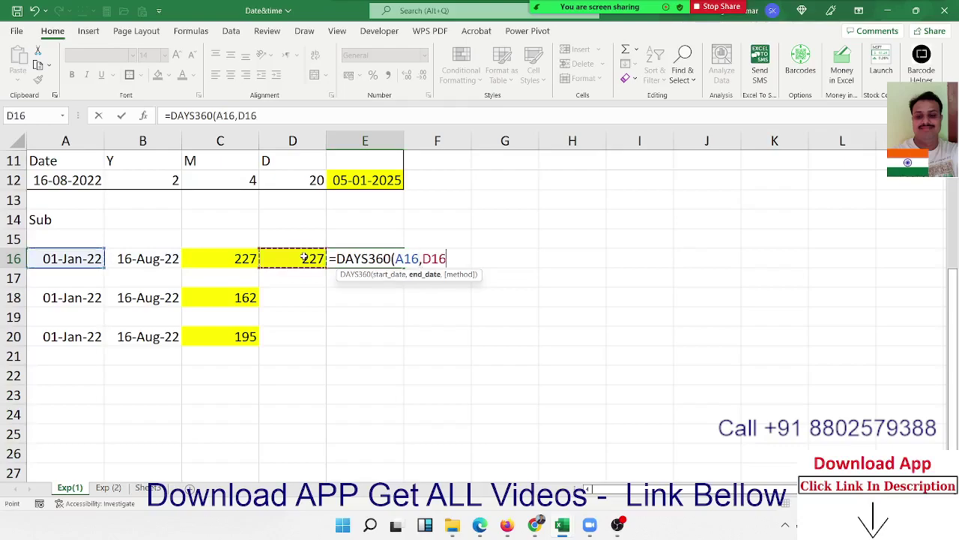
key("Left")
key("Left")
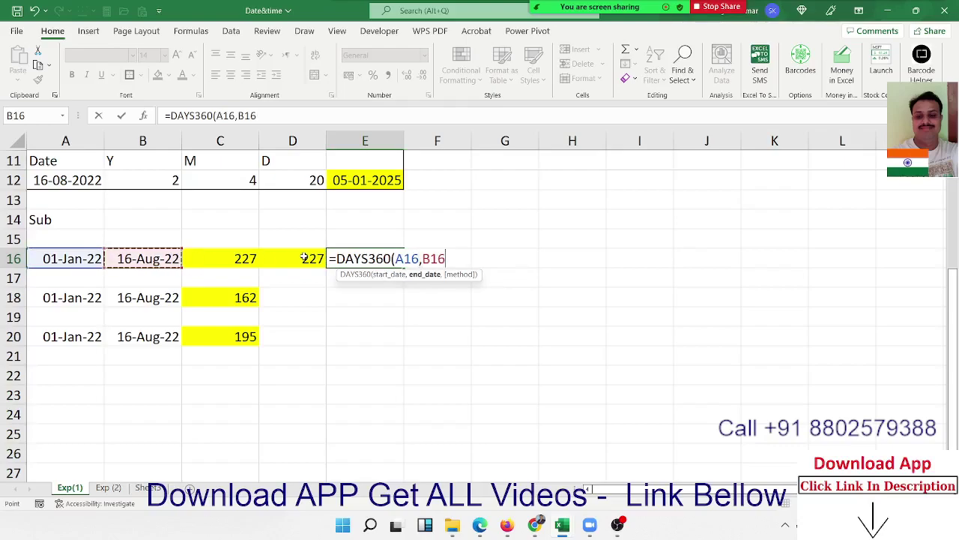
key("Return")
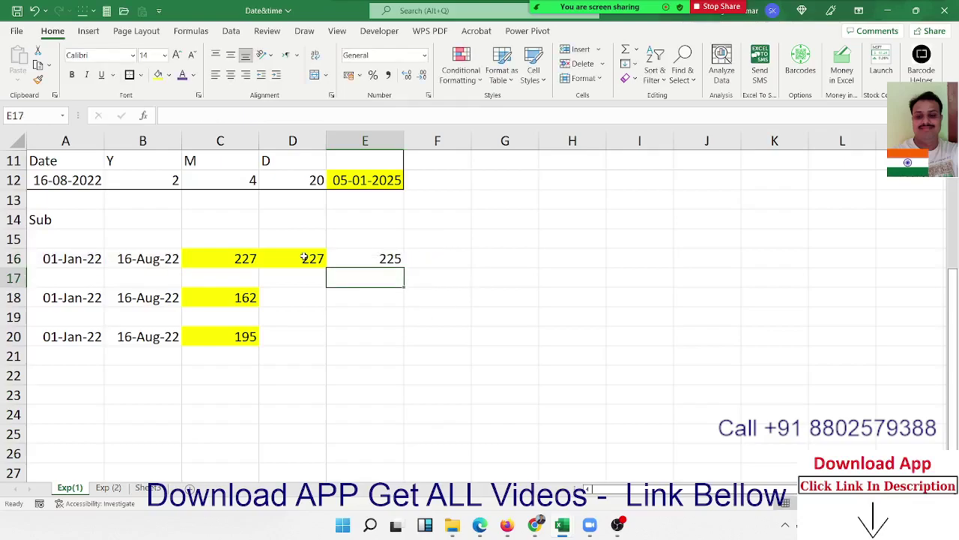
- Put start date 16-08-2022 in A22 and 10 days in B22
left_click(198, 342)
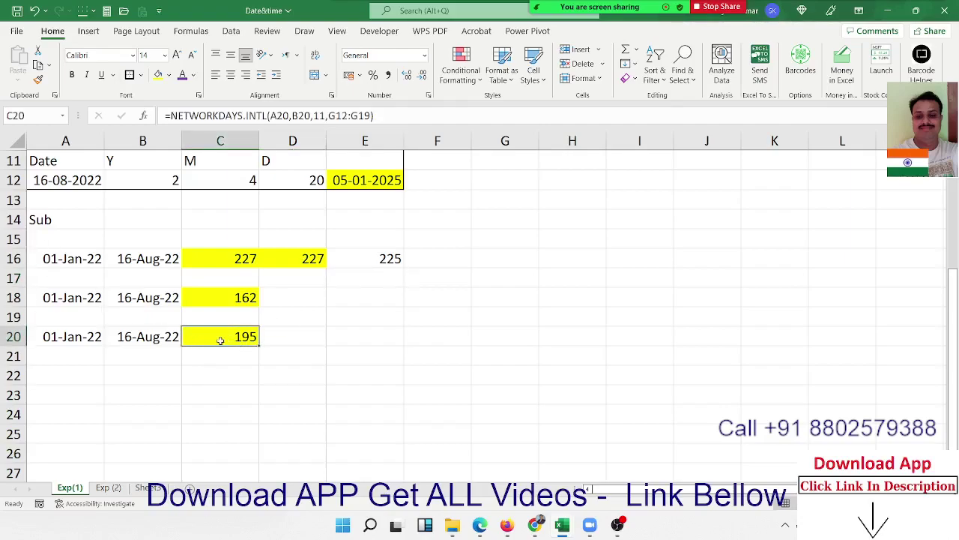
left_click(77, 367)
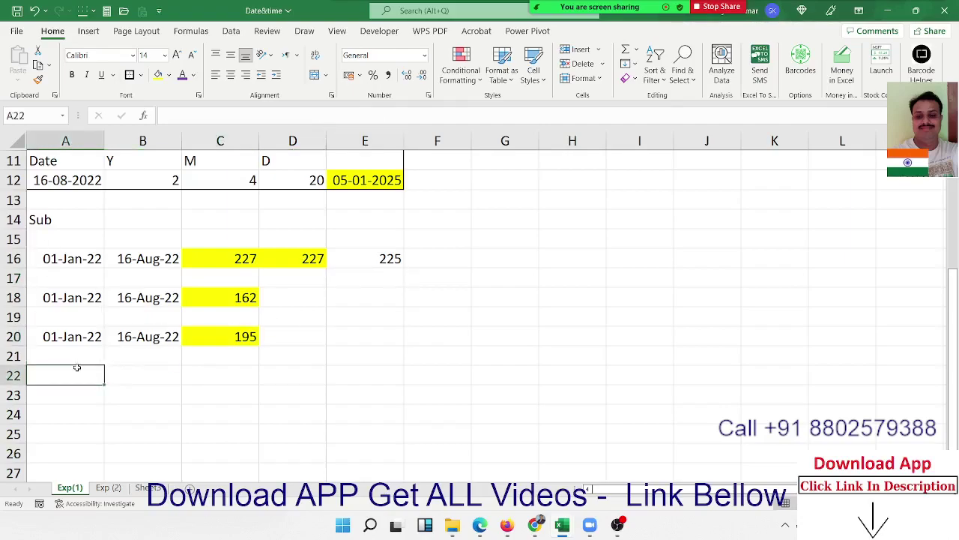
type("1/1")
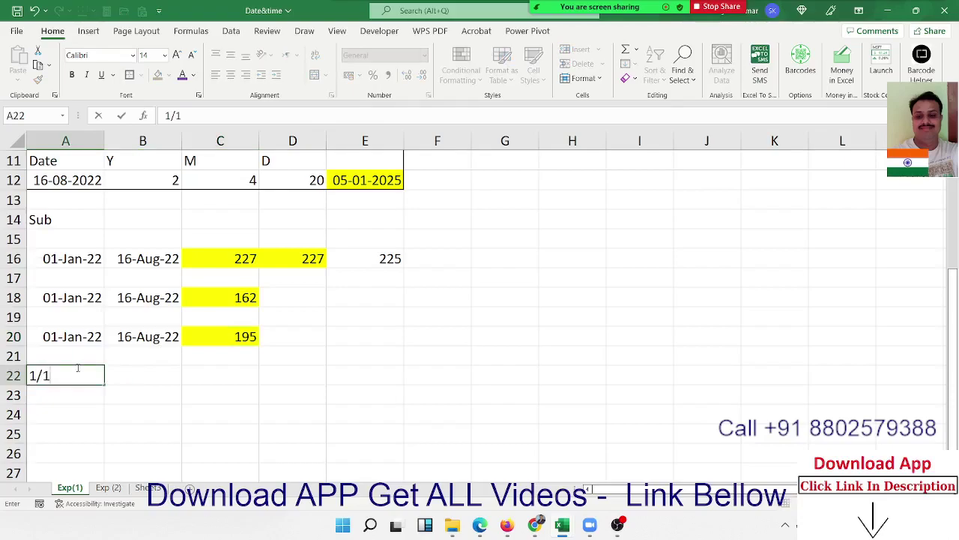
key("Return")
key("Up")
key("Right")
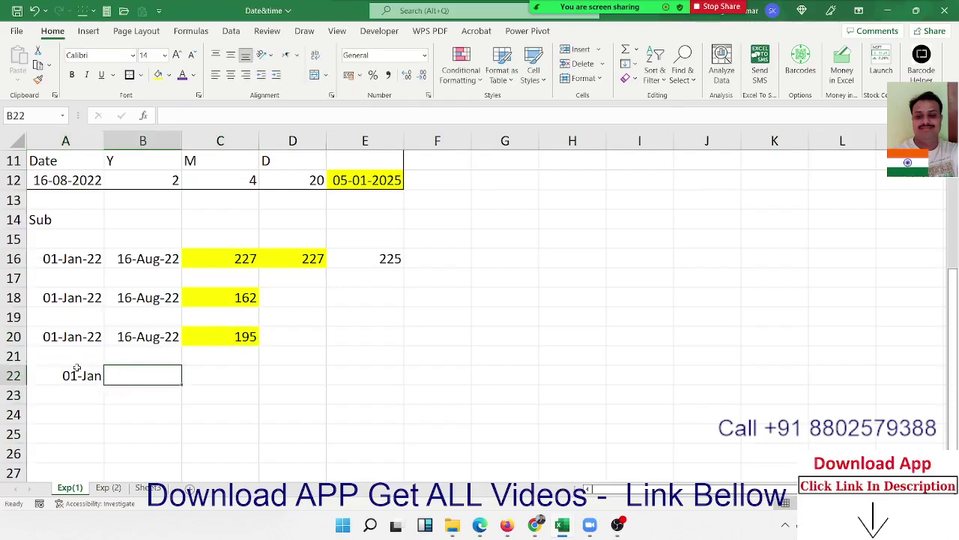
key("Left")
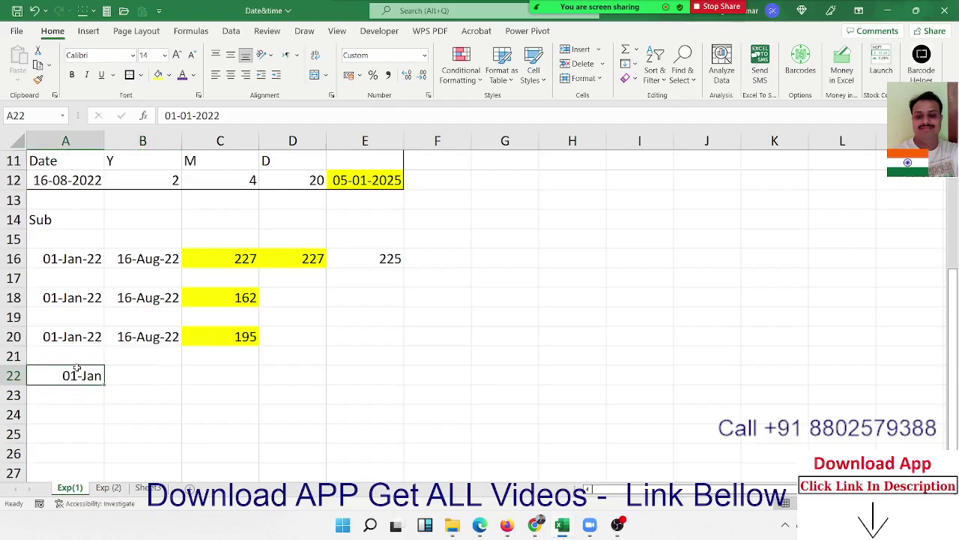
type("16-08-2022")
key("Return")
key("Right")
key("Up")
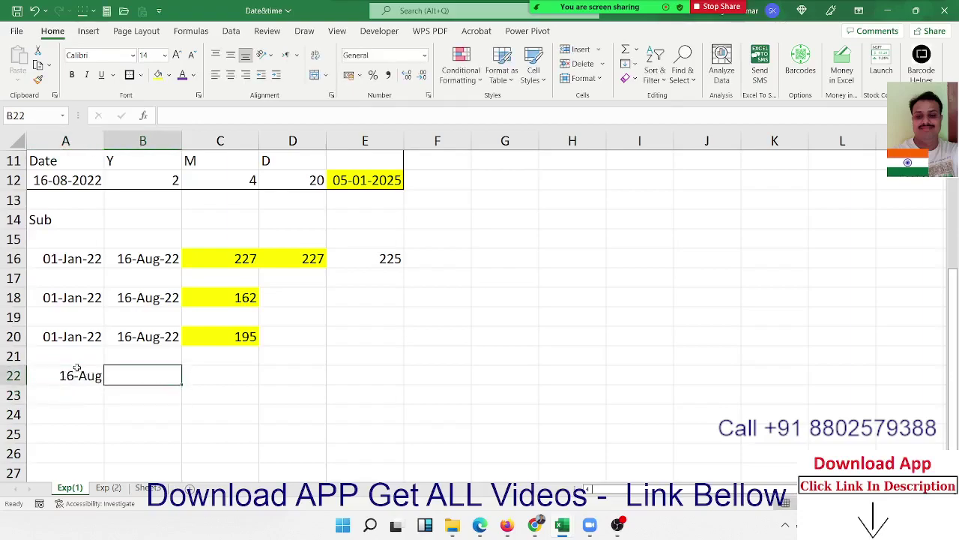
type("10")
key("Right")
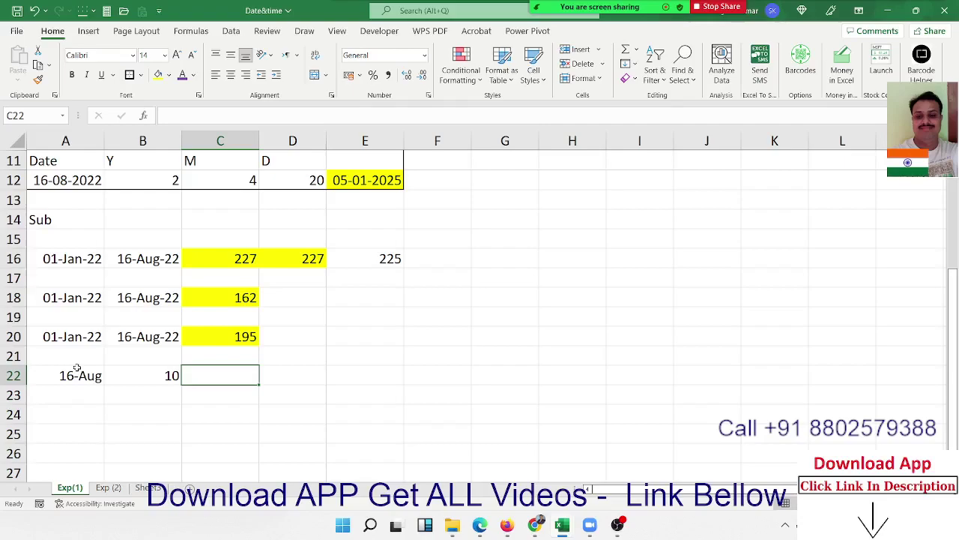
- Enter =WORKDAY(A22,B22,G13:G21) in C22 and format it as a date, showing 30-Aug-22
type("=")
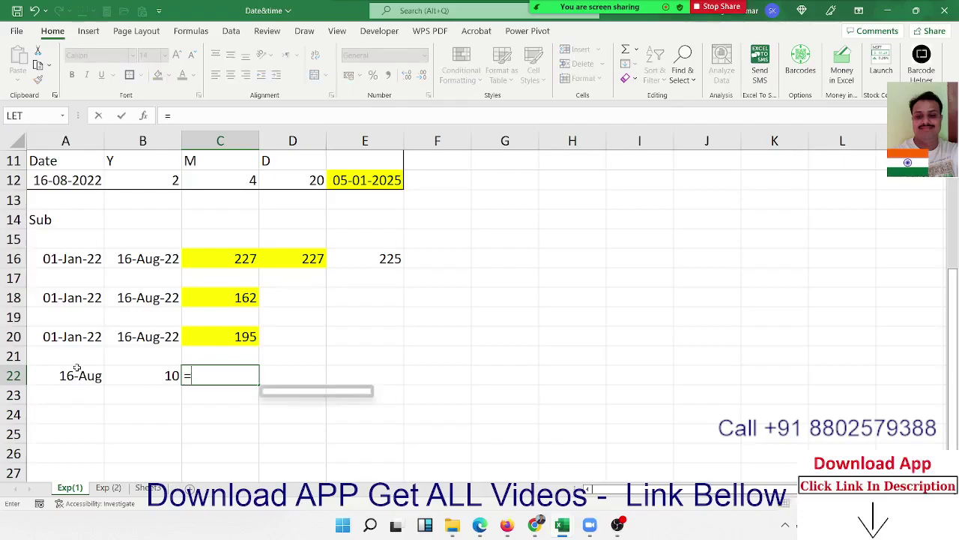
type("wor")
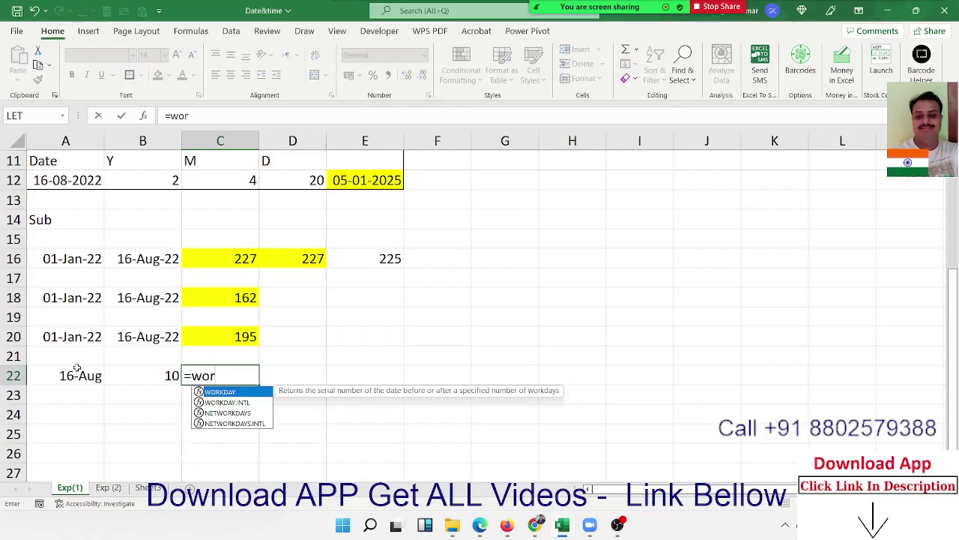
key("Tab")
left_click(77, 368)
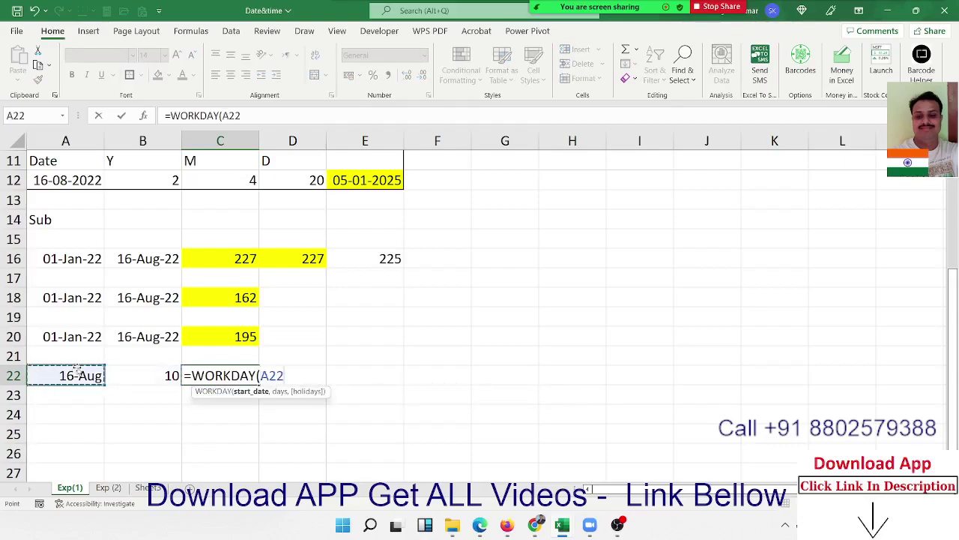
type(",")
key("Left")
type(",")
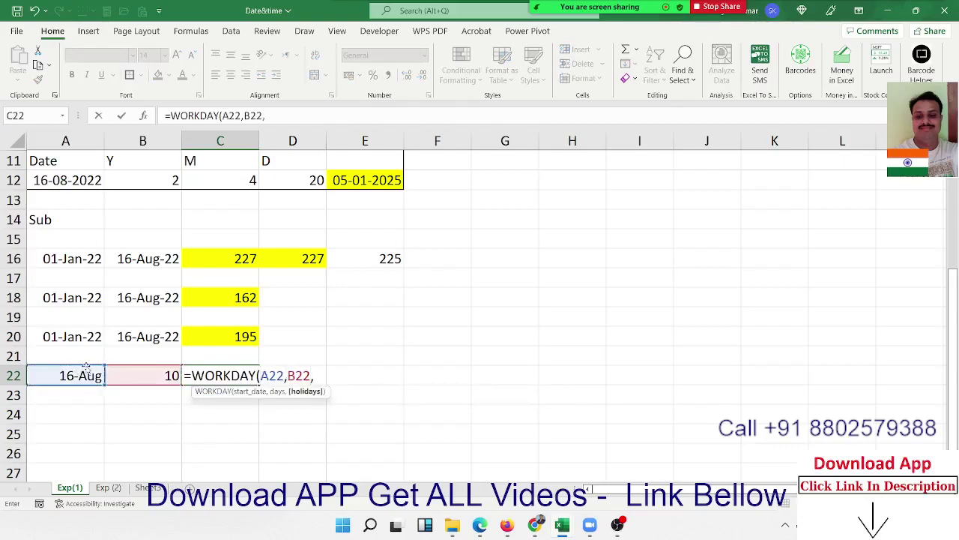
left_click(496, 208)
left_click_drag(496, 208, 523, 356)
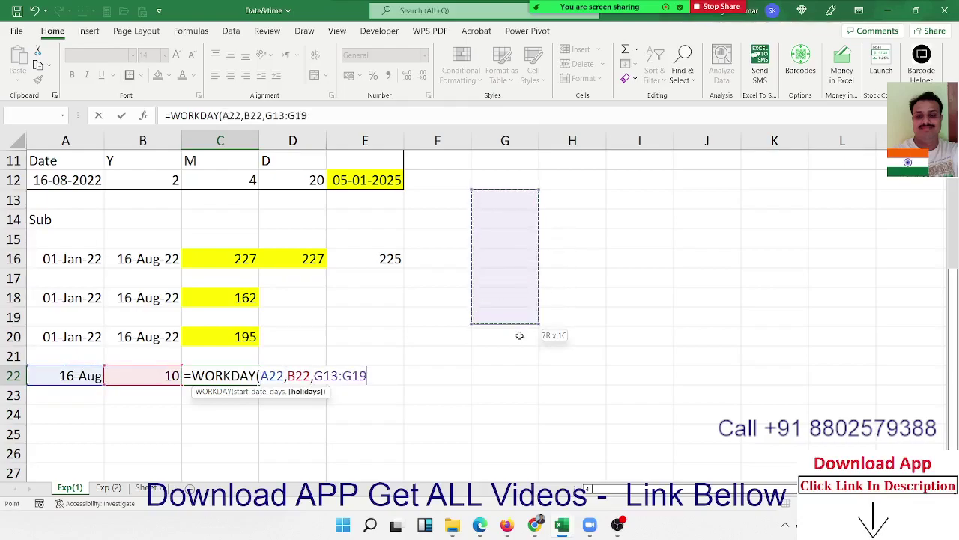
key("Return")
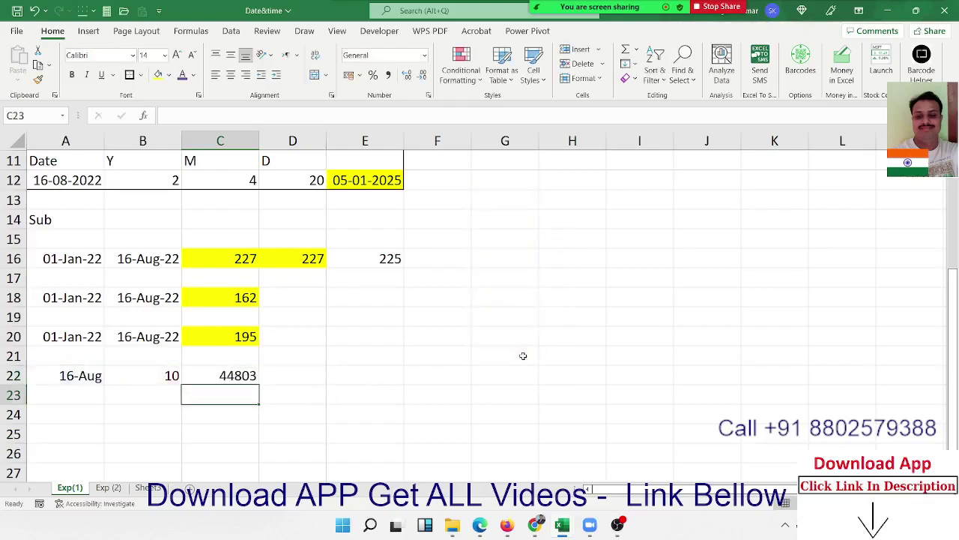
key("Up")
key("ctrl+shift+3")
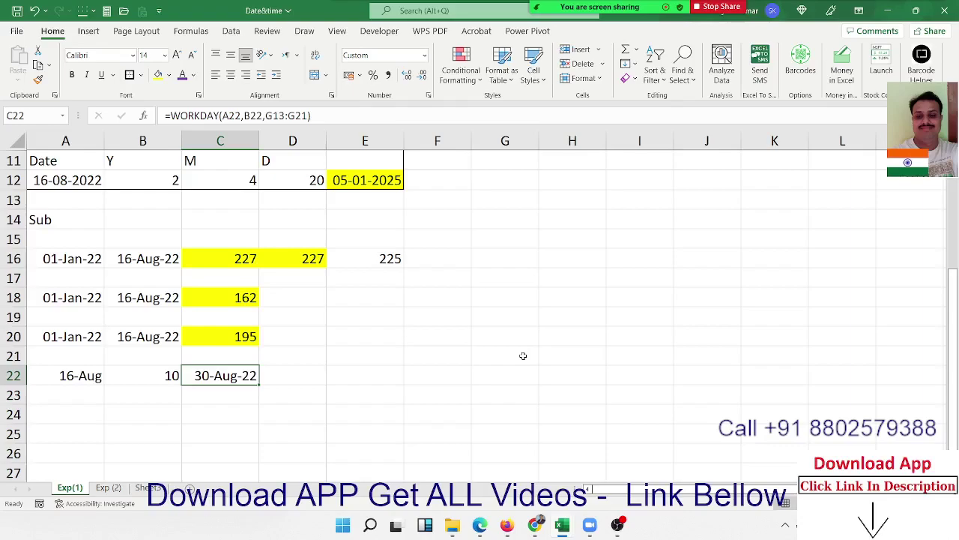
key("Down")
key("Down")
key("Left")
key("Left")
- Fill A23 with the 16-Aug start date and put 10 days in B23
key("Up")
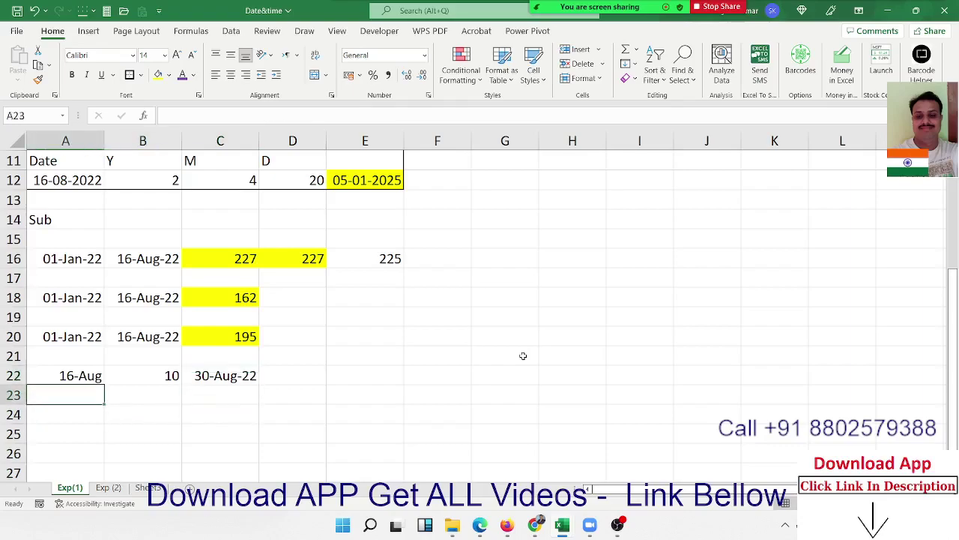
key("ctrl+d")
key("Tab")
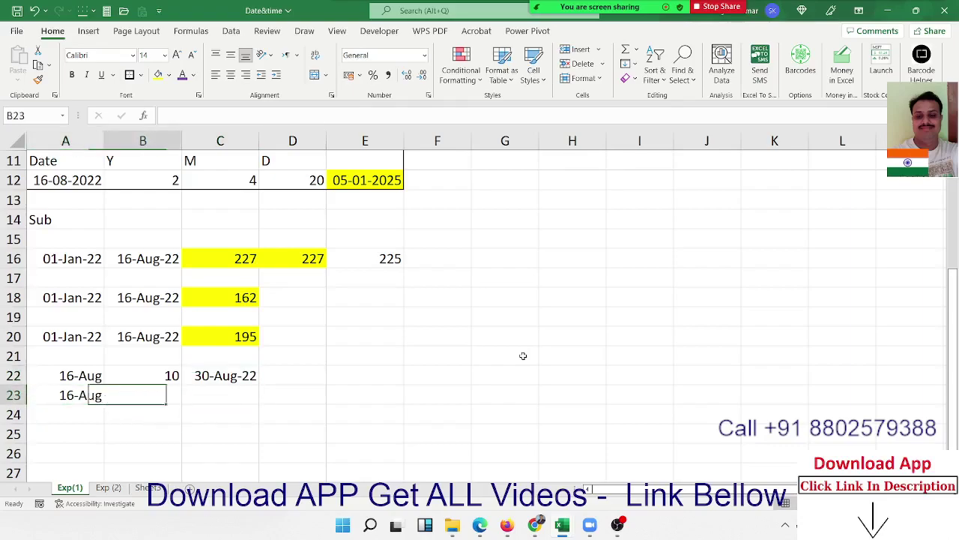
type("10")
key("Tab")
- Enter =WORKDAY.INTL(A23,B23,11) in C23 and date-format it, showing 27-Aug-22
type("=")
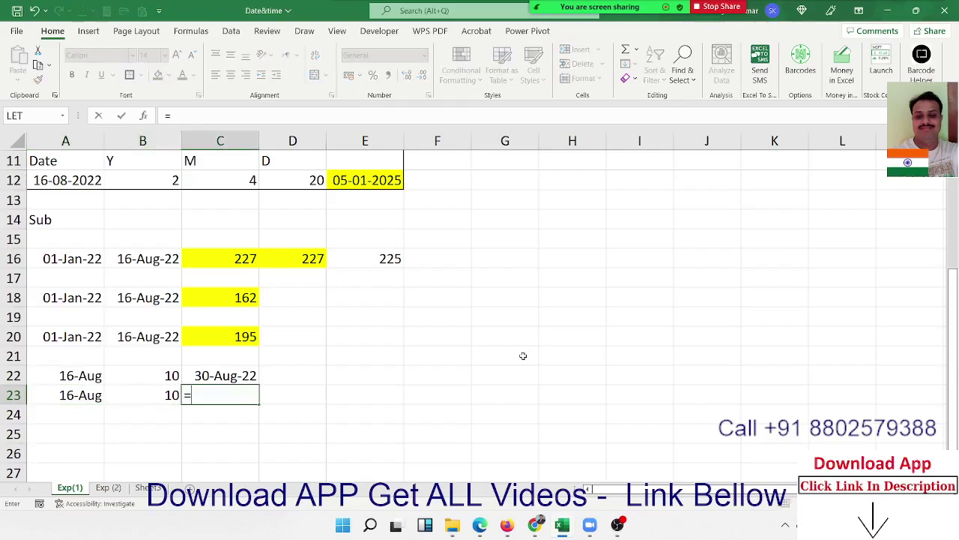
type("wo")
key("Down")
key("Tab")
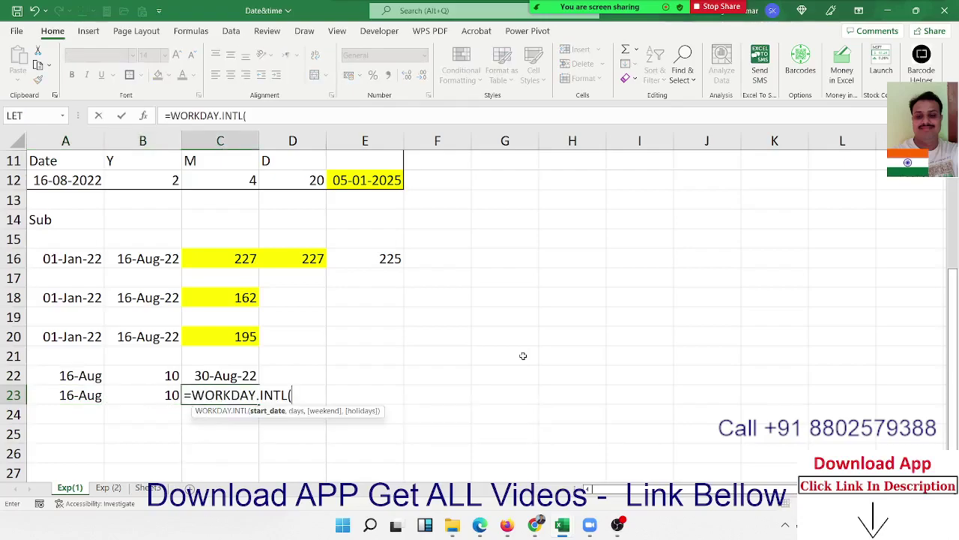
key("Left")
key("Left")
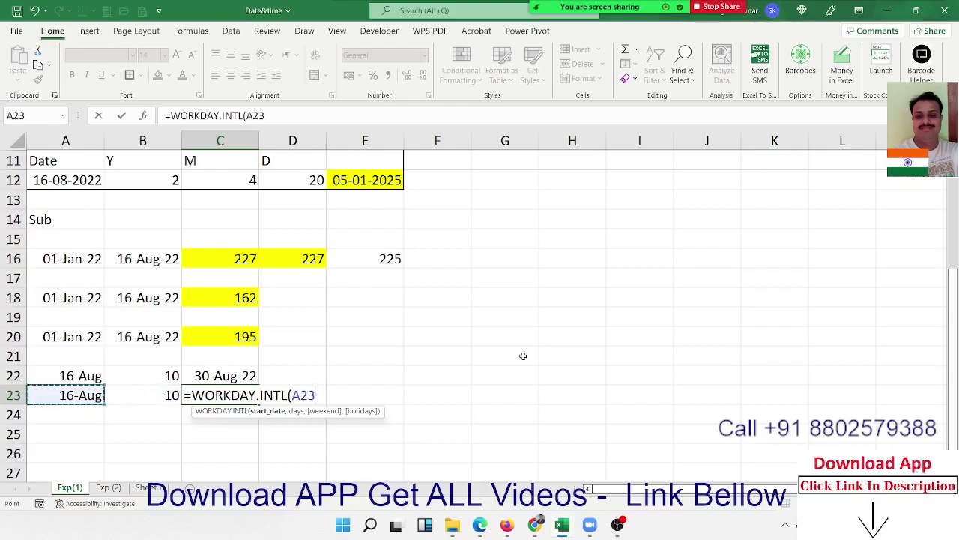
type(",")
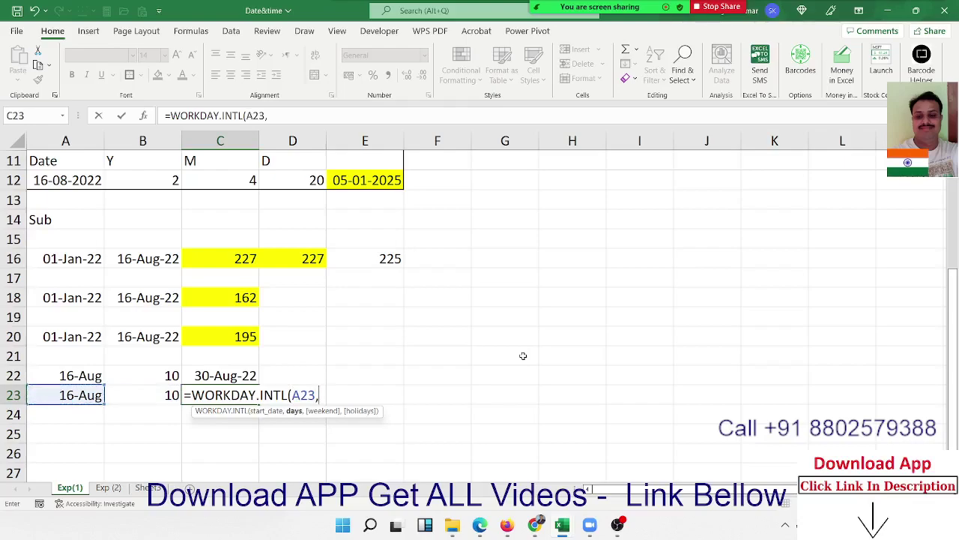
key("Left")
type(",")
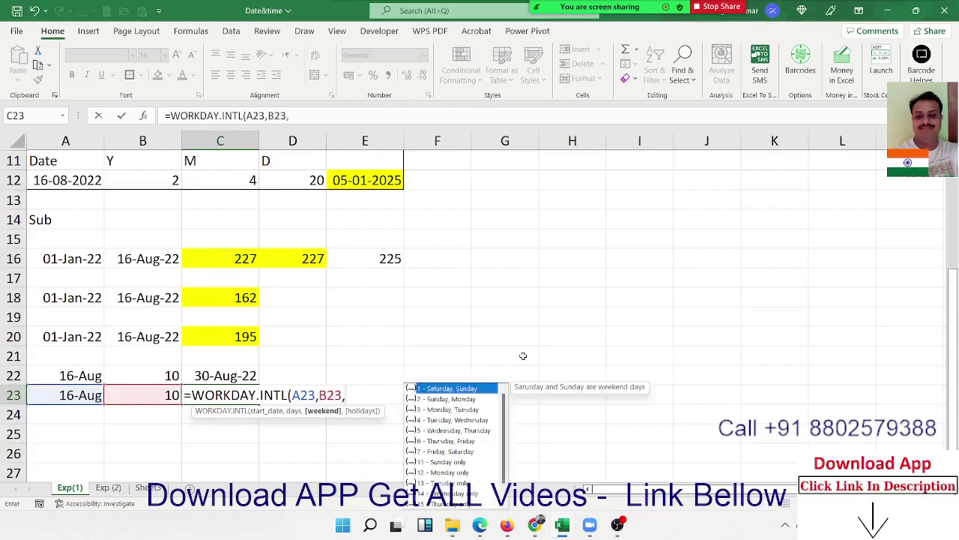
key("Down")
key("Down")
key("Down")
key("Down")
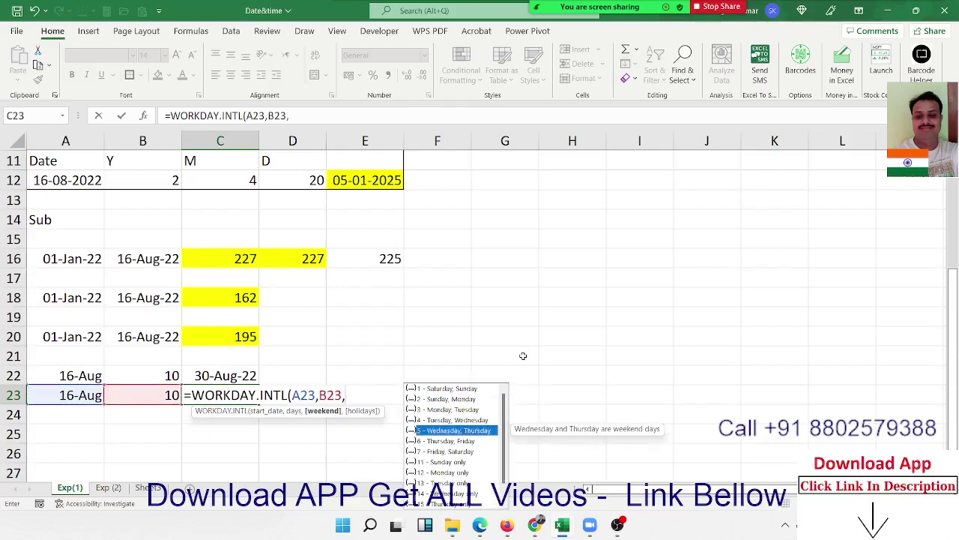
key("Down")
key("Down")
key("Down")
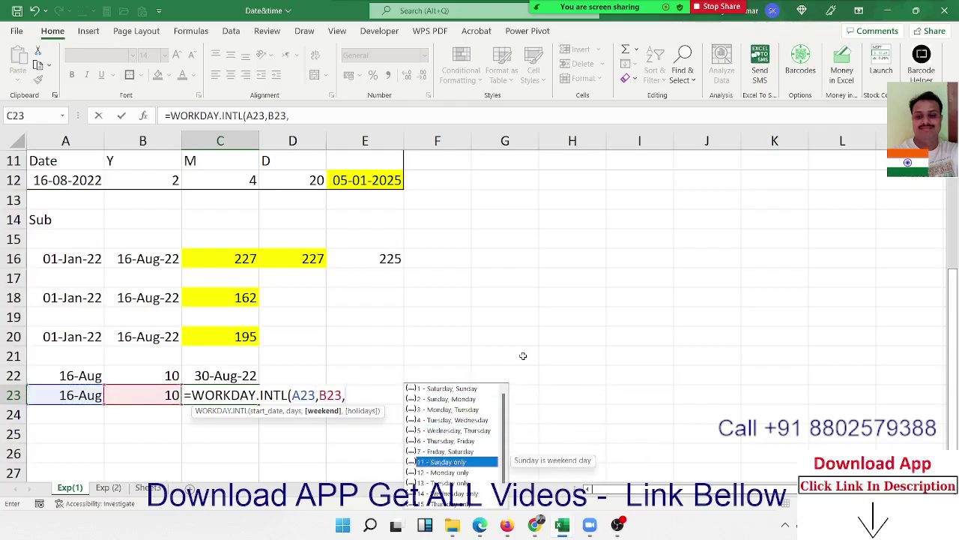
key("Tab")
type(")")
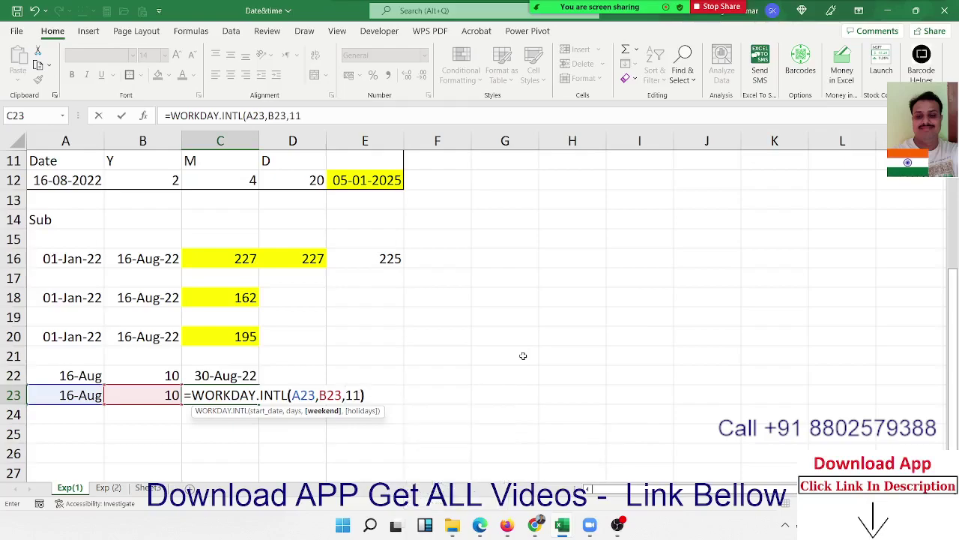
key("Return")
key("Up")
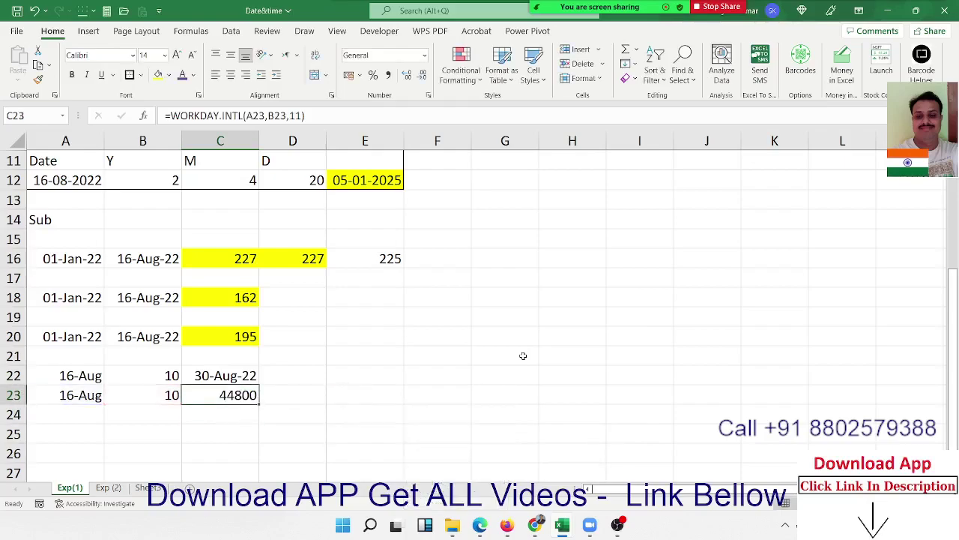
key("ctrl+shift+3")
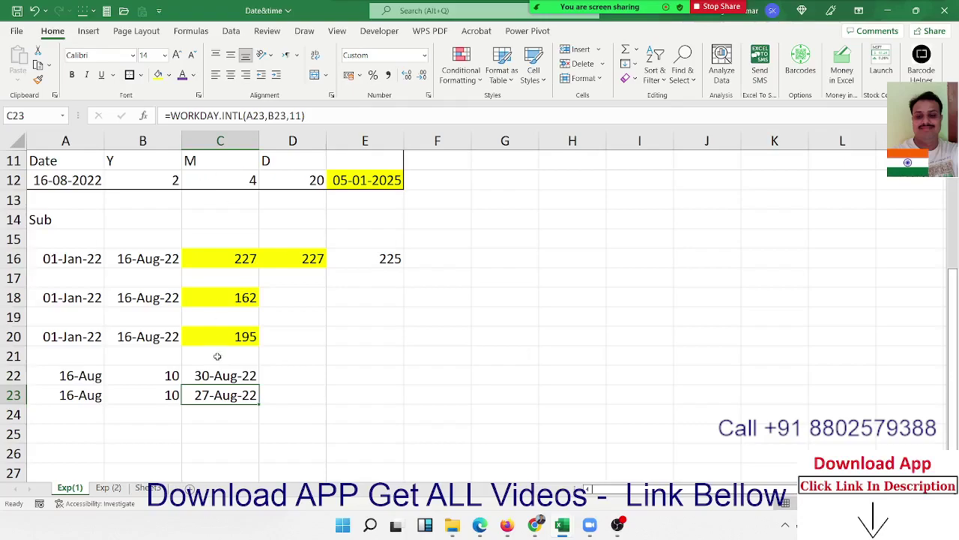
- Fill C22:C23 yellow, then select the block A15:E23
left_click_drag(222, 375, 223, 388)
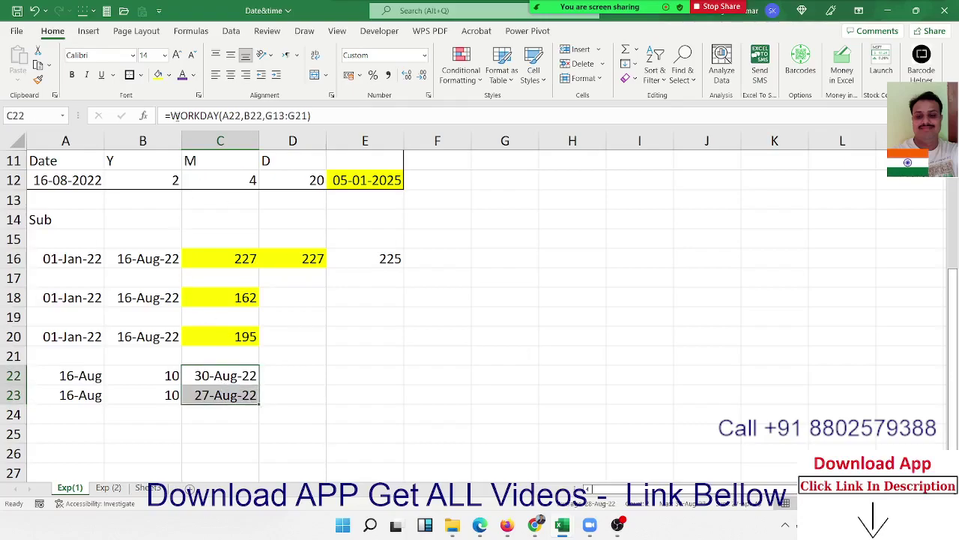
left_click(158, 74)
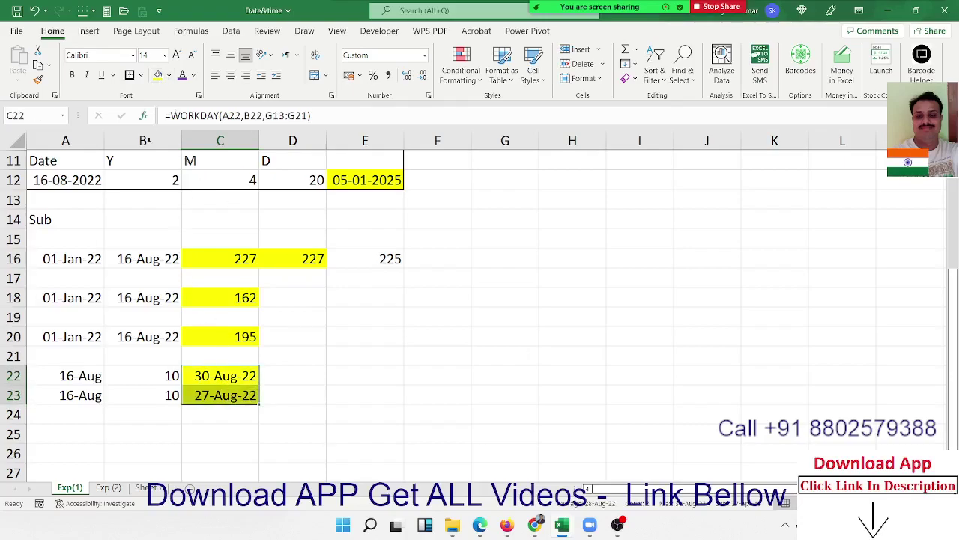
left_click(71, 238)
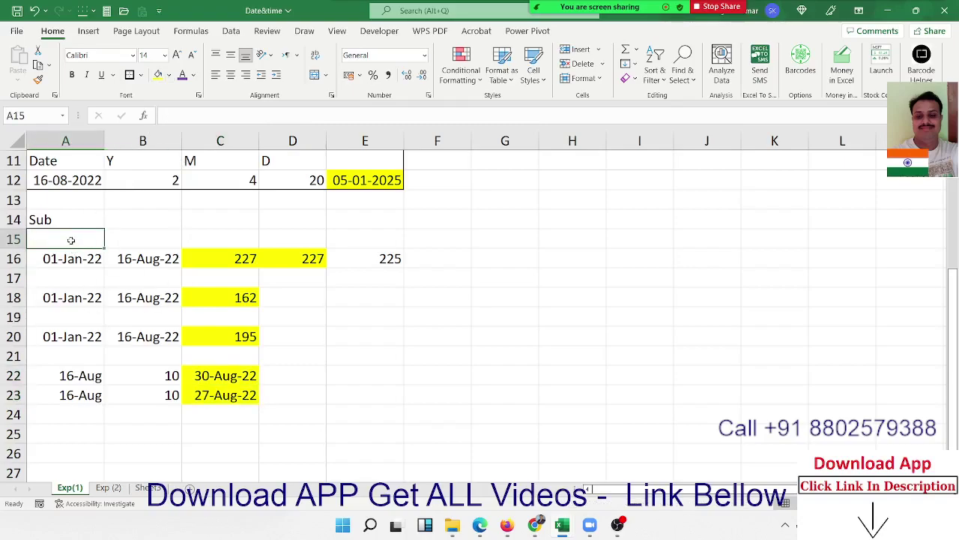
mouse_move(71, 239)
left_mouse_down()
mouse_move(369, 327)
mouse_move(367, 401)
left_mouse_up()
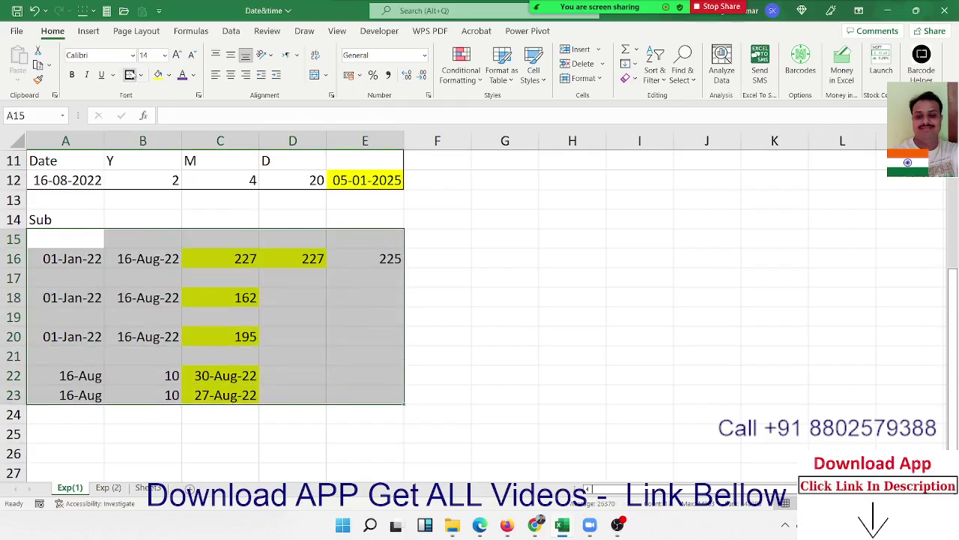
- Type the label 'Miss' in the empty cell H6
left_click(488, 318)
scroll(488, 318, "up", 4)
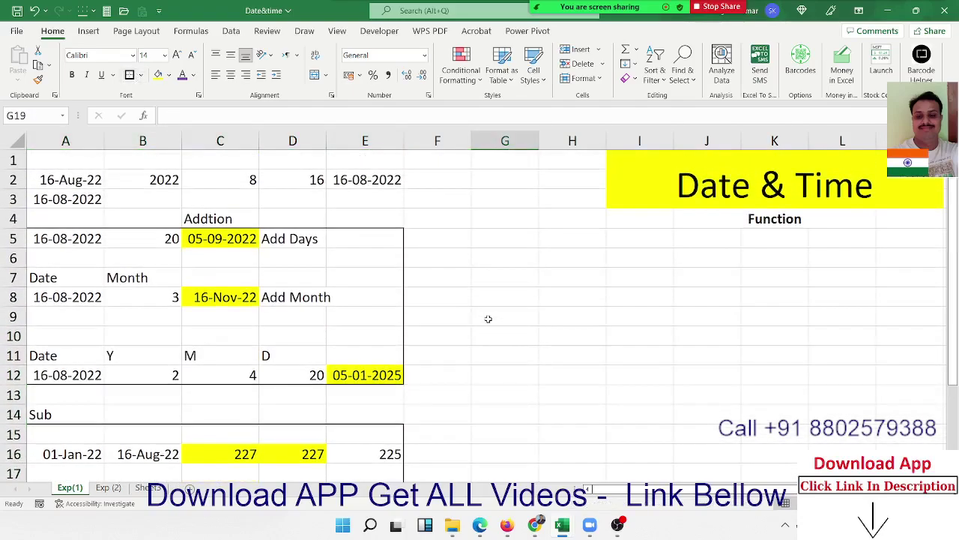
scroll(488, 322, "down", 6)
scroll(488, 326, "up", 2)
scroll(487, 324, "up", 4)
left_click_drag(554, 262, 876, 408)
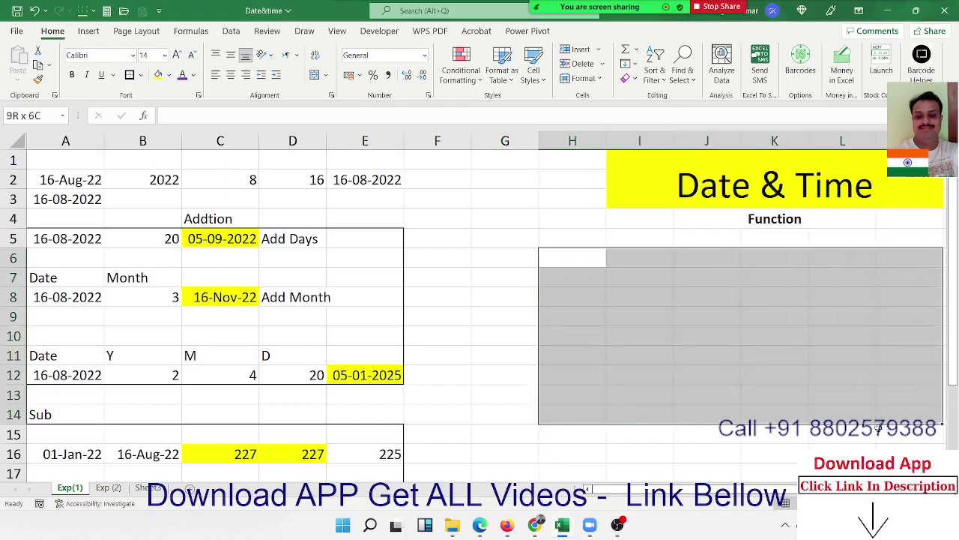
left_click(579, 263)
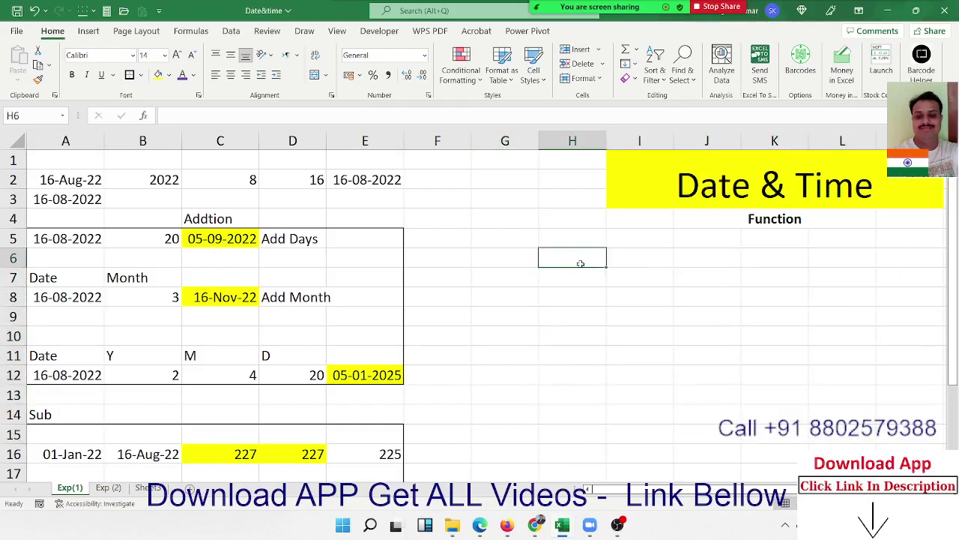
type("Mis")
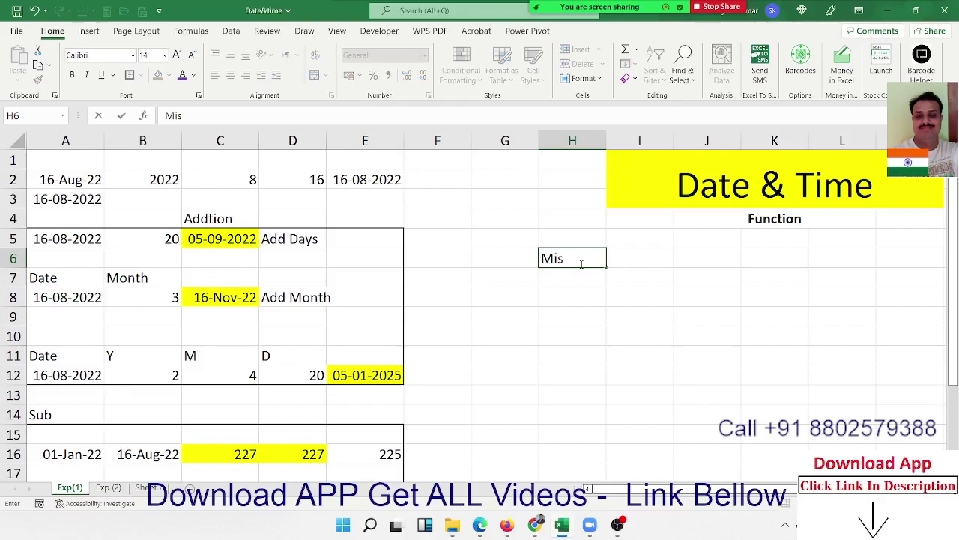
type("s")
key("Return")
key("Return")
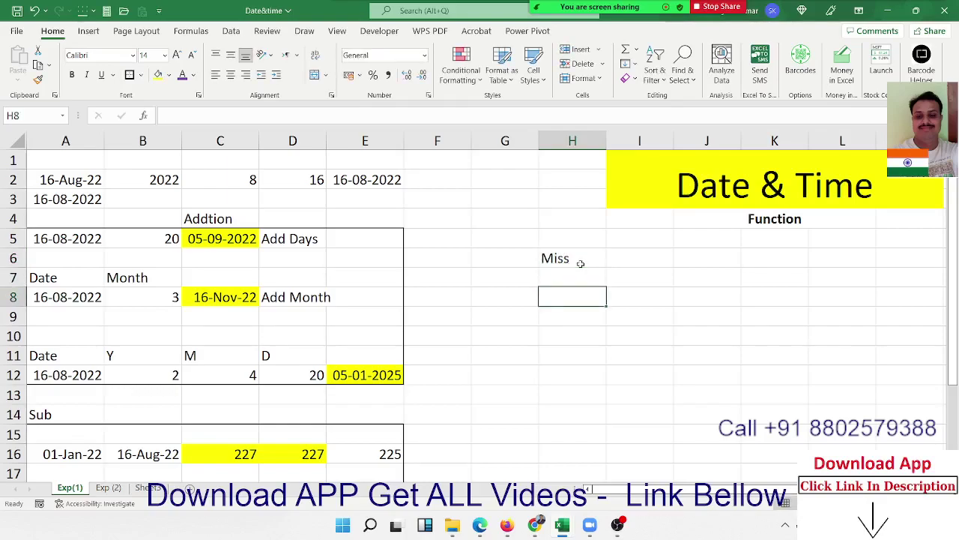
- Enter today's date 16-08-2022 in H8 and the heading 'EOM' in I7
key("ctrl+semicolon")
key("Tab")
key("Up")
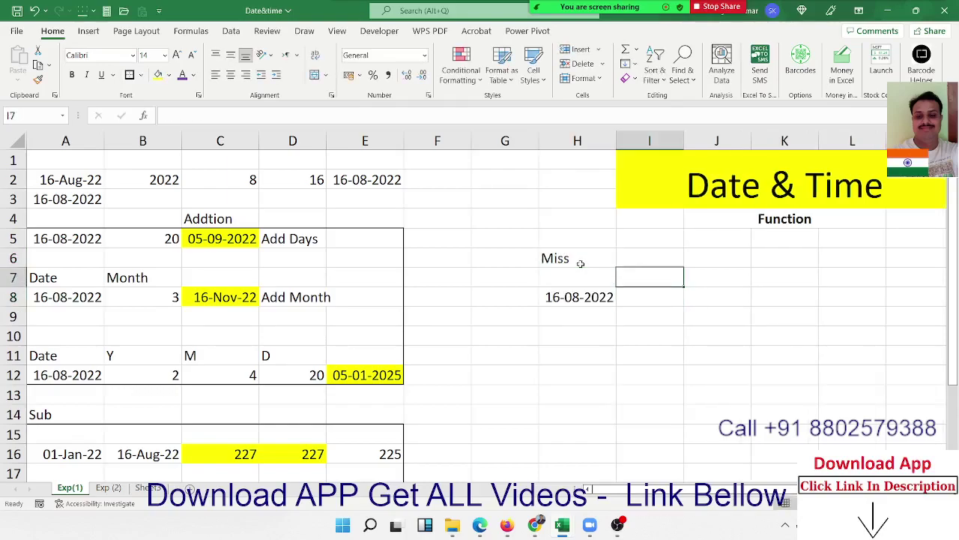
type("EOD")
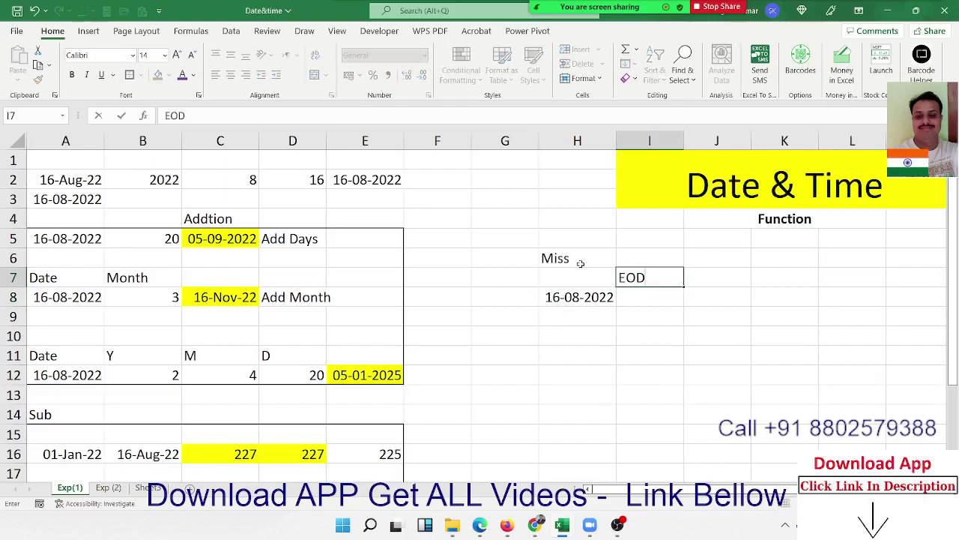
key("Return")
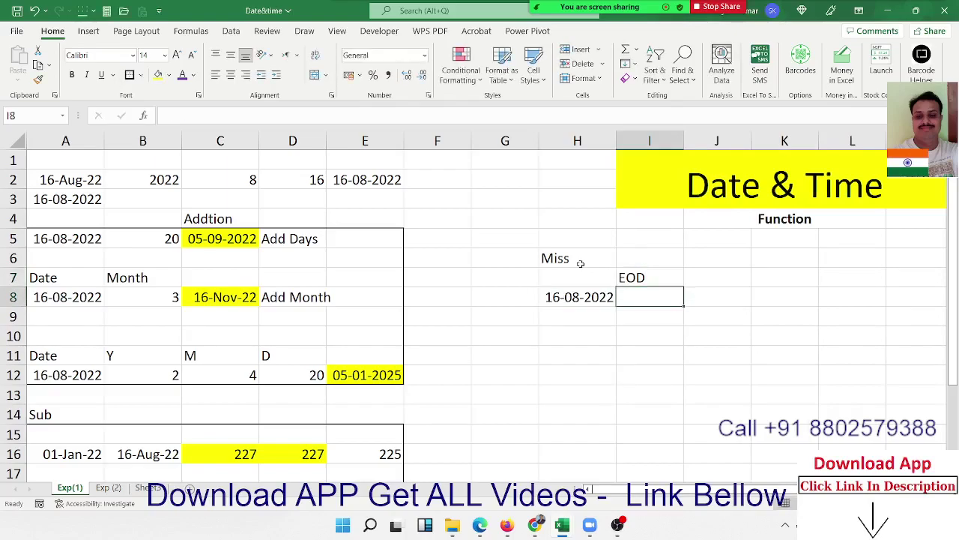
key("Up")
type("EO")
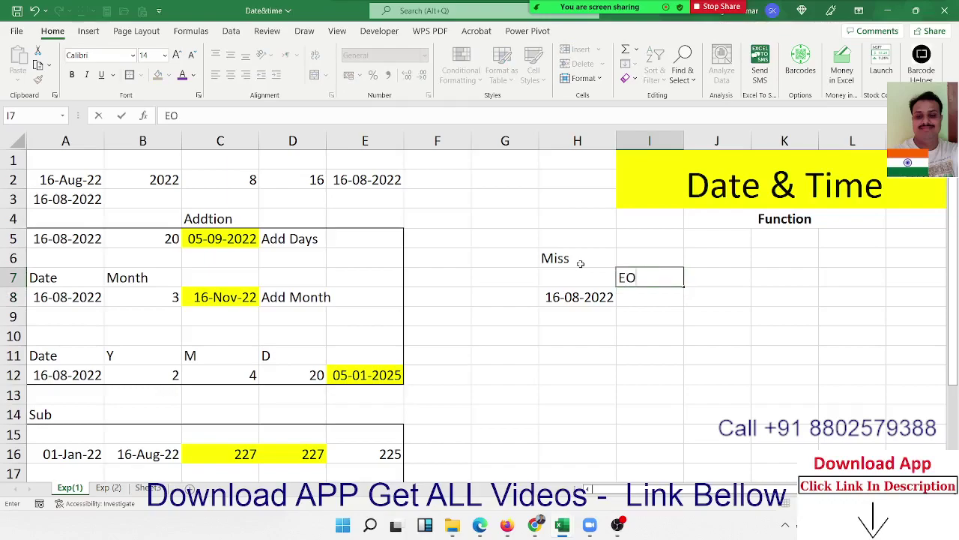
type("M")
key("Return")
- Enter =EOMONTH(H8,0) in I8 and format it as a date showing 31-Aug-22
type("=eo")
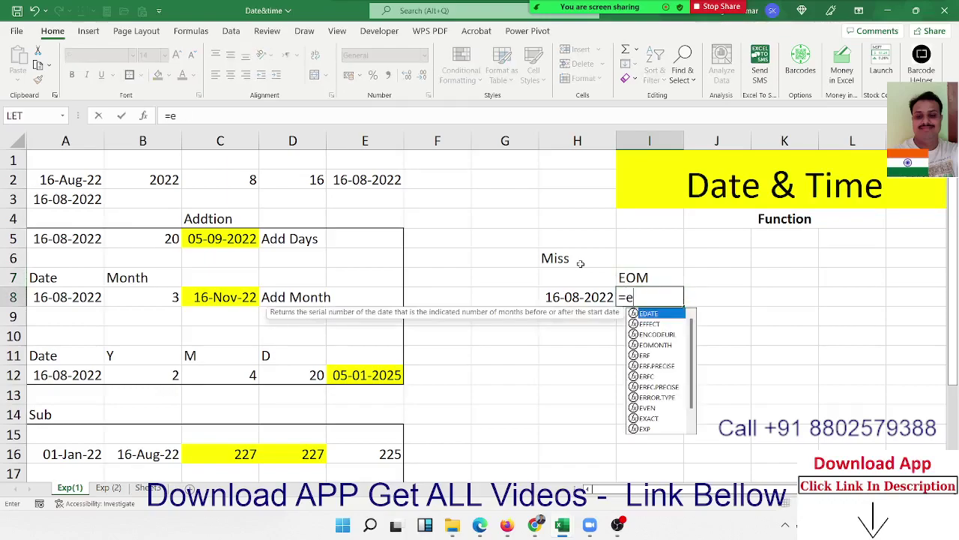
key("Tab")
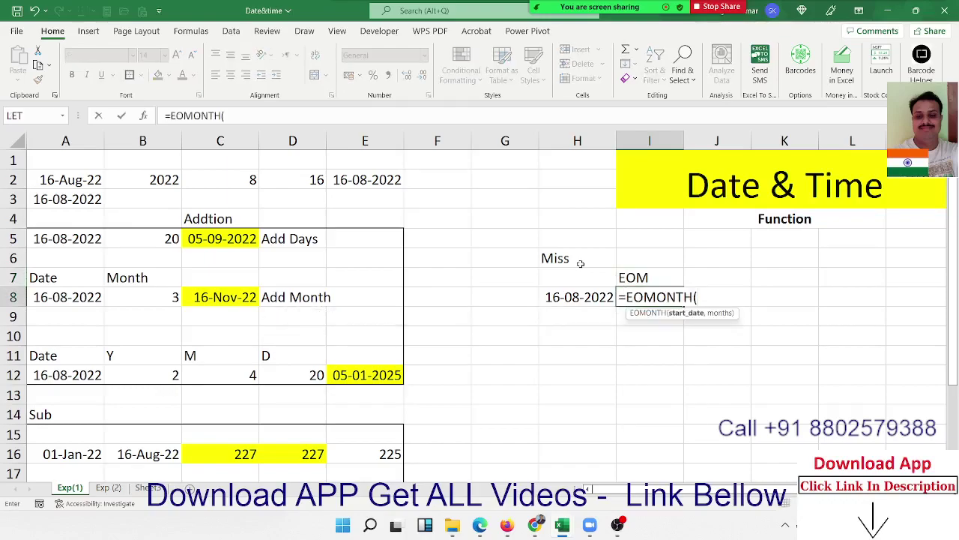
key("Left")
type(",")
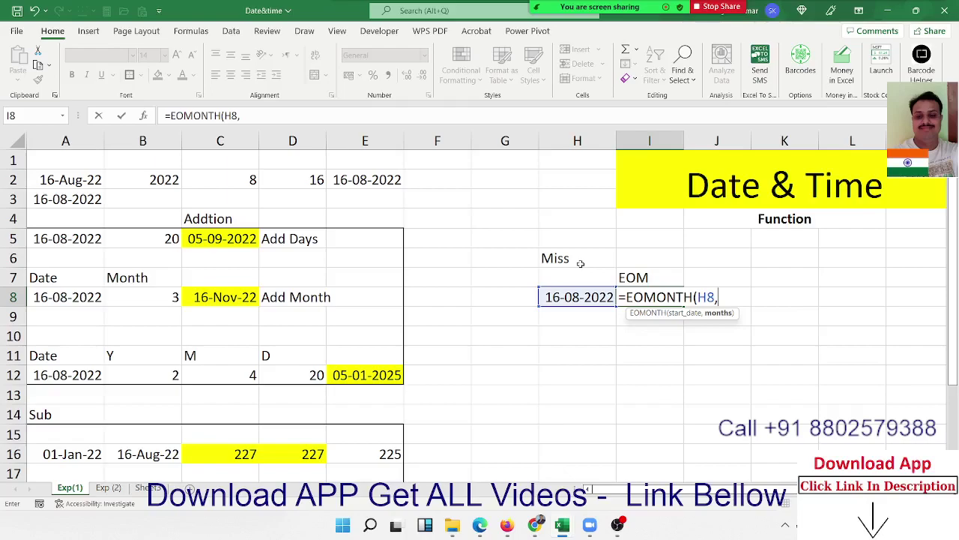
type("0)")
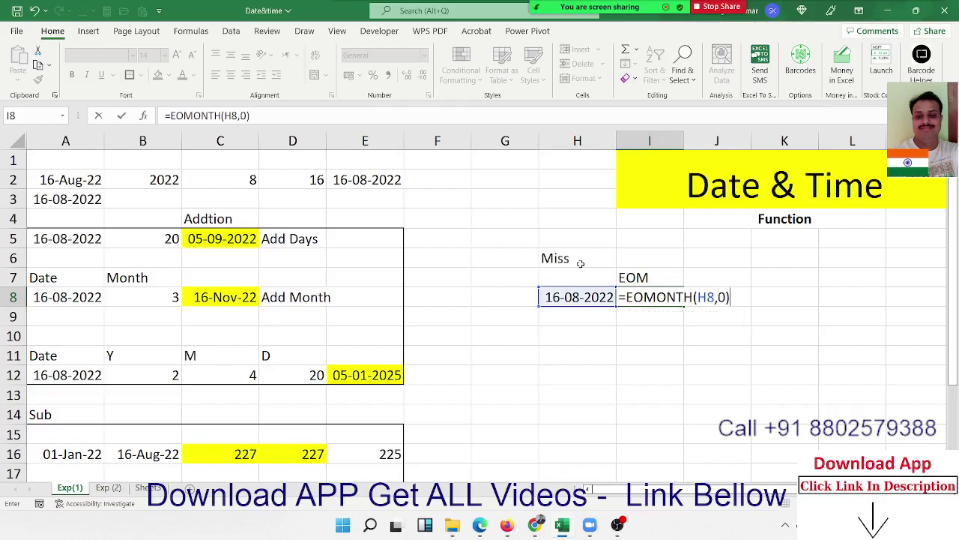
key("Return")
key("Up")
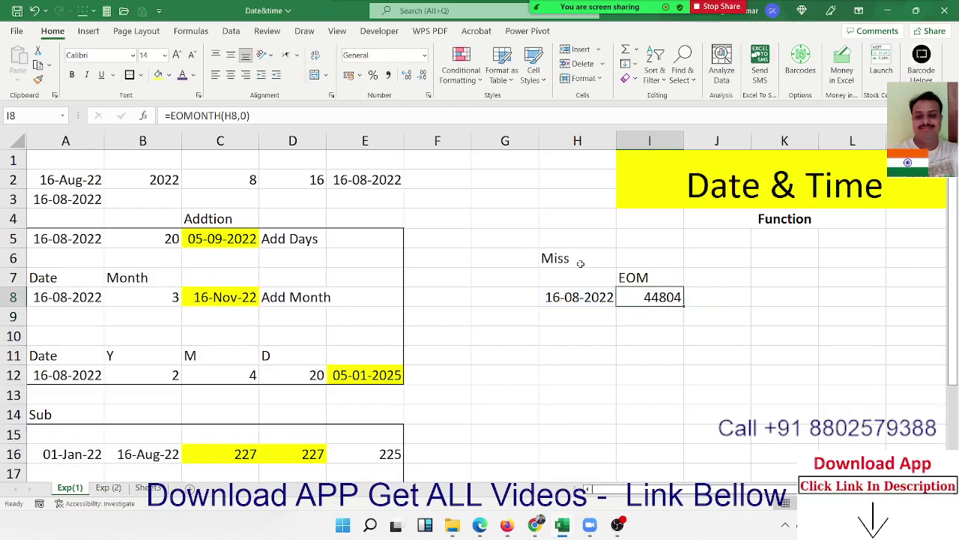
key("ctrl+shift+3")
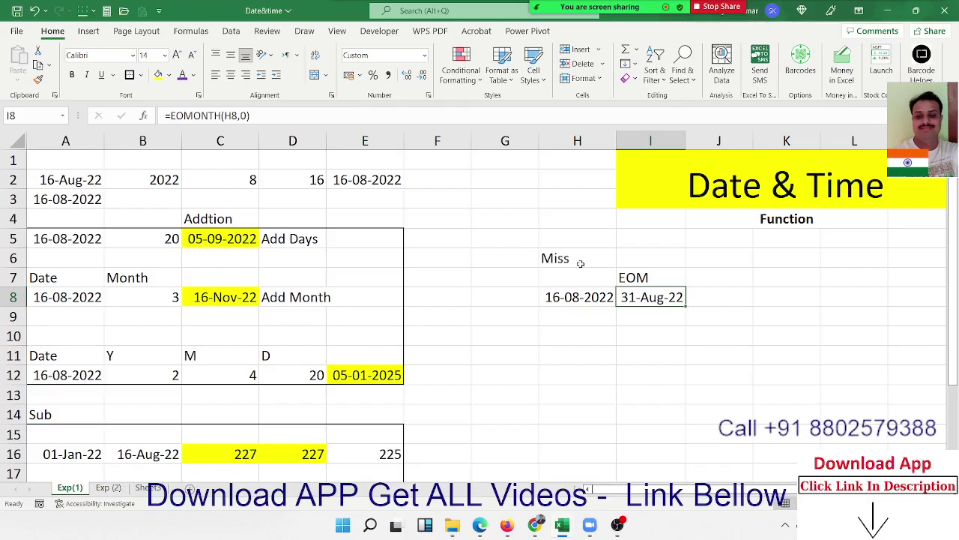
- Change I8's EOMONTH months argument from 0 to 1 to get next month's end
key("F2")
key("Left")
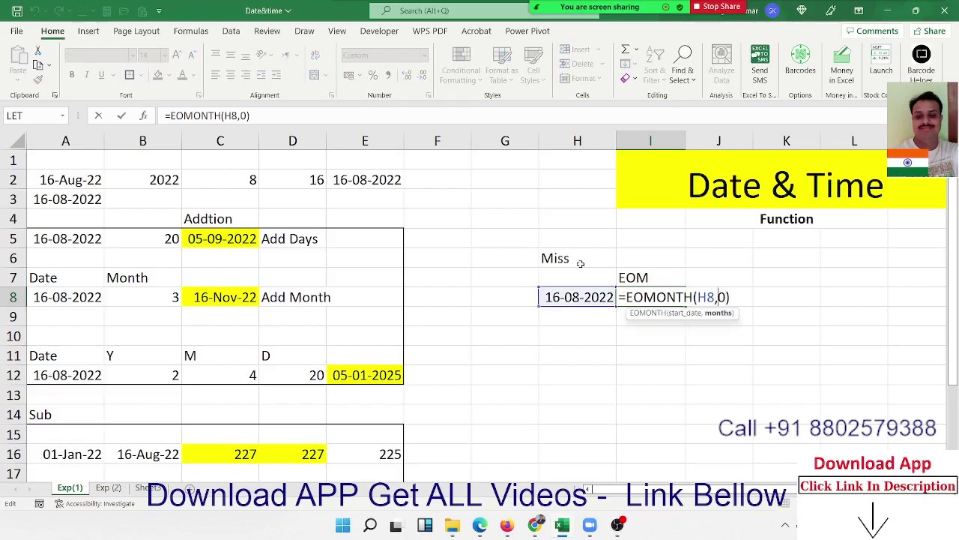
key("BackSpace")
type("1")
key("Return")
key("Up")
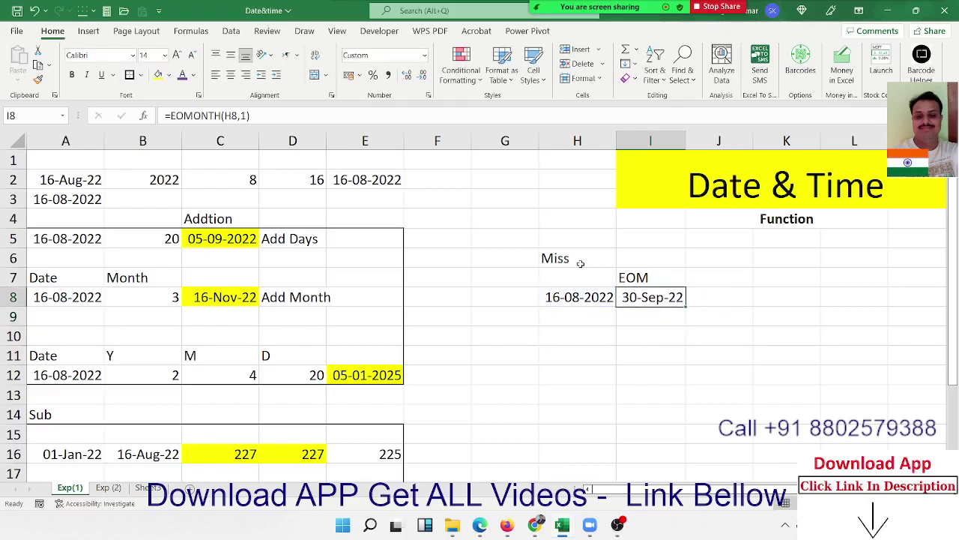
- Change I8 to =EOMONTH(H8,-1) so it returns 31-Jul-22, the previous month's end
key("F2")
key("Left")
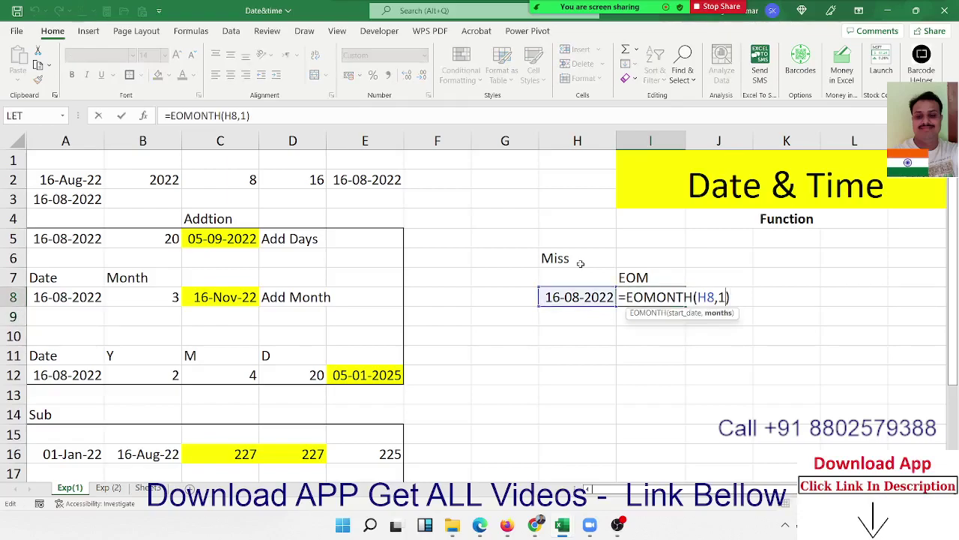
key("BackSpace")
type("-1")
key("Return")
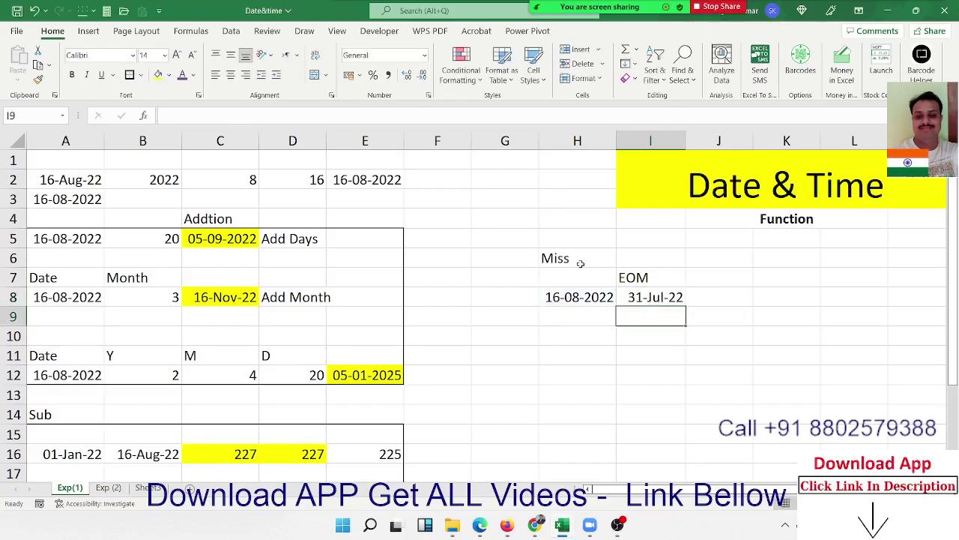
key("Up")
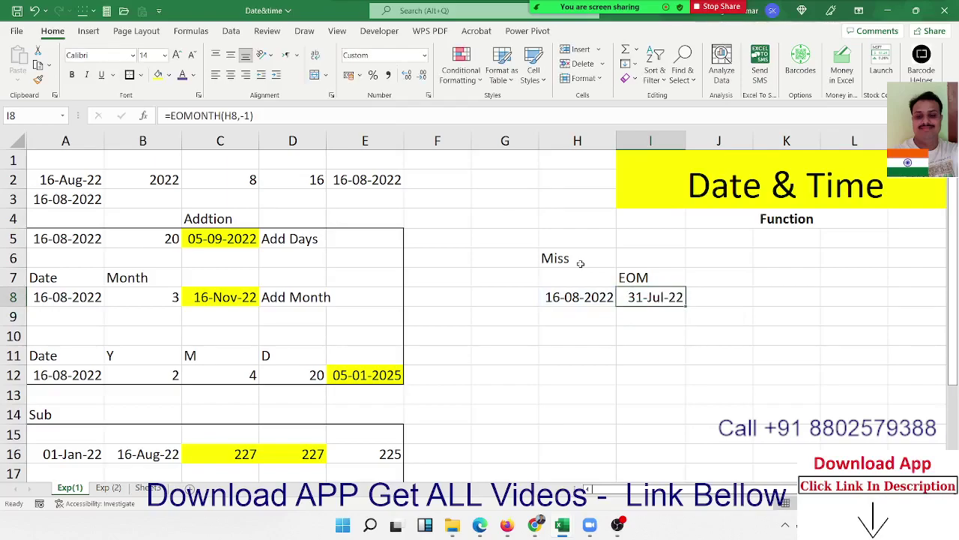
key("Left")
key("Right")
- Enter 1/8 in H11 and fill the daily dates down to 10-Aug in H20
key("Up")
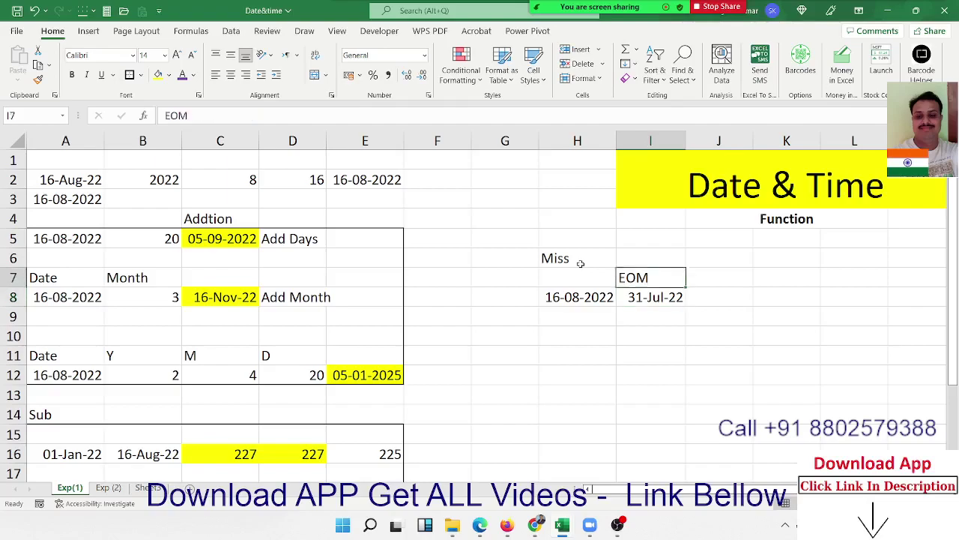
key("Down")
key("Down")
key("Down")
key("Left")
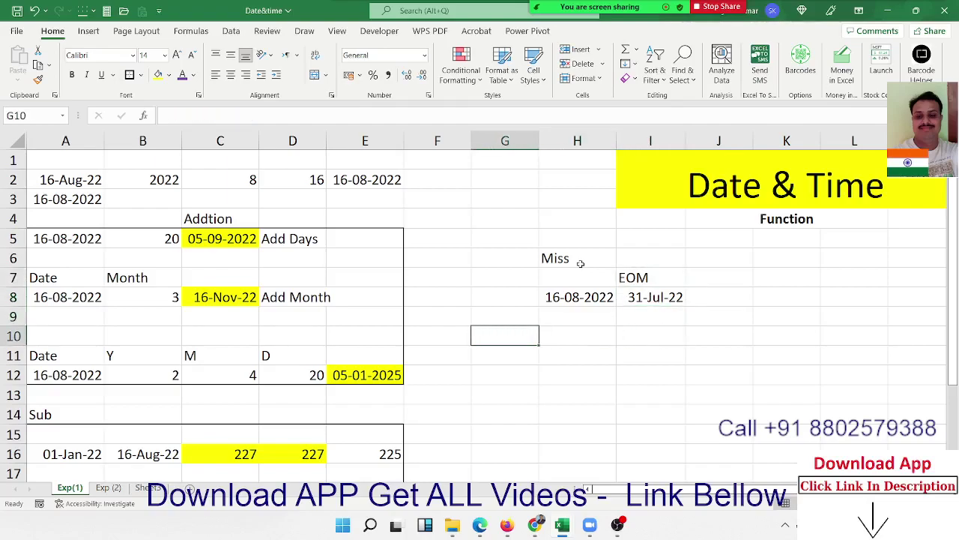
key("Down")
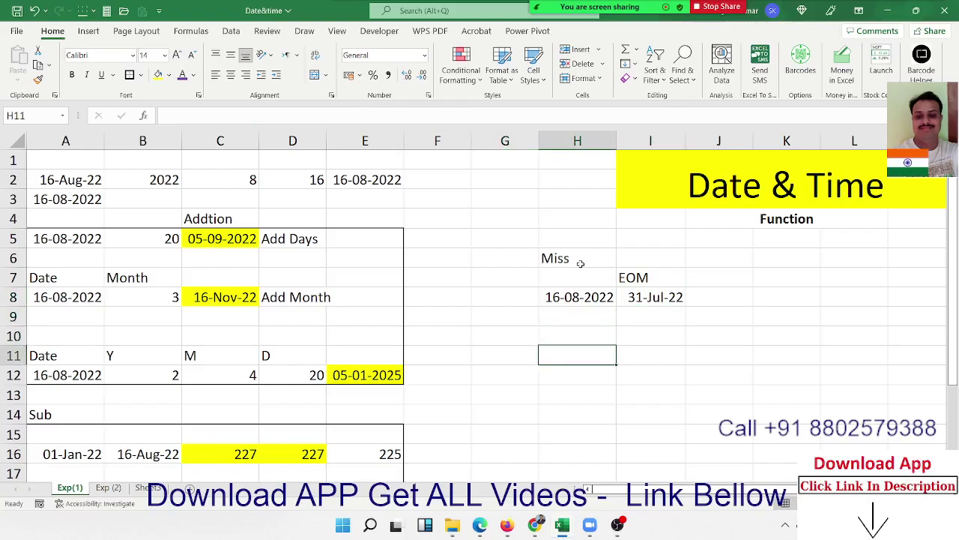
type("1/8")
key("Return")
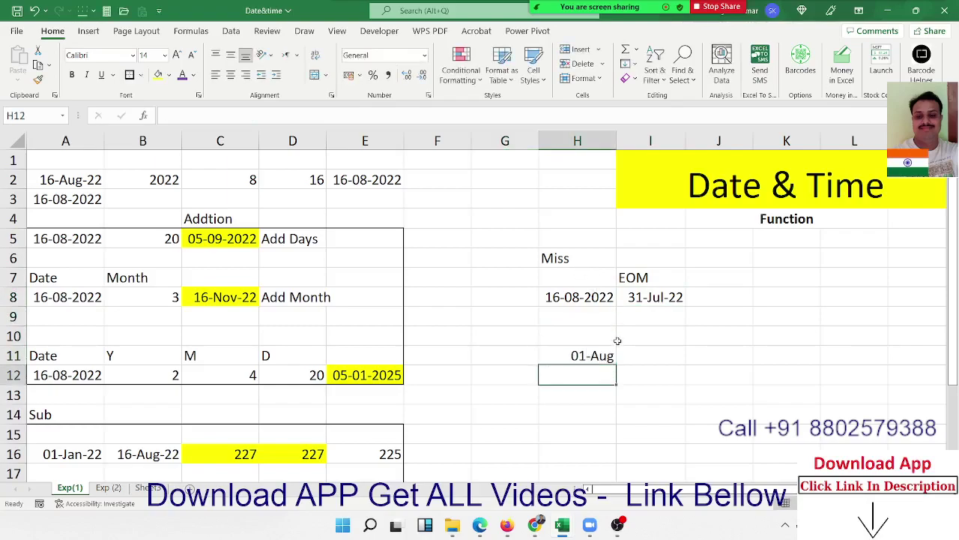
left_click(611, 360)
left_click_drag(611, 360, 604, 463)
left_click(648, 297)
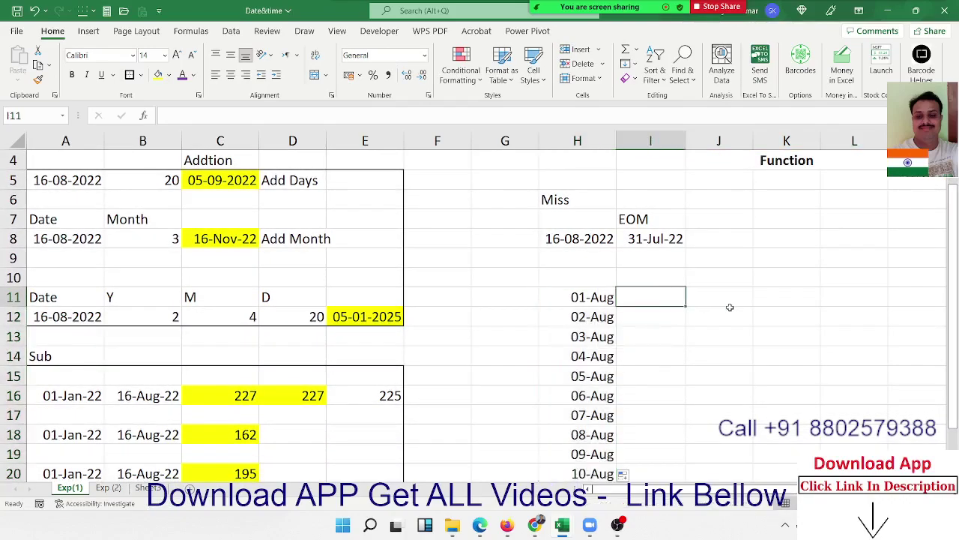
- Enter =WEEKDAY(H11,2) in I11 using Monday-first numbering
type("=w")
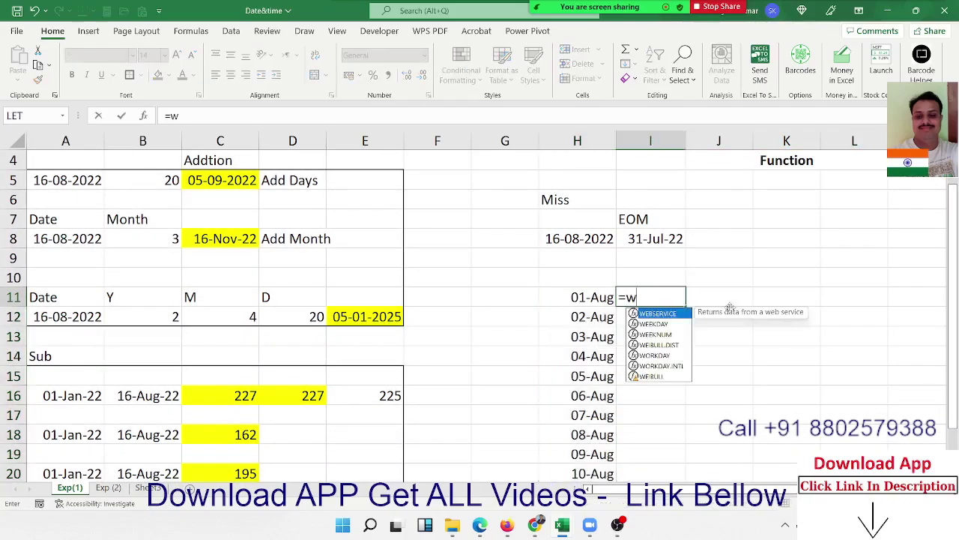
key("Down")
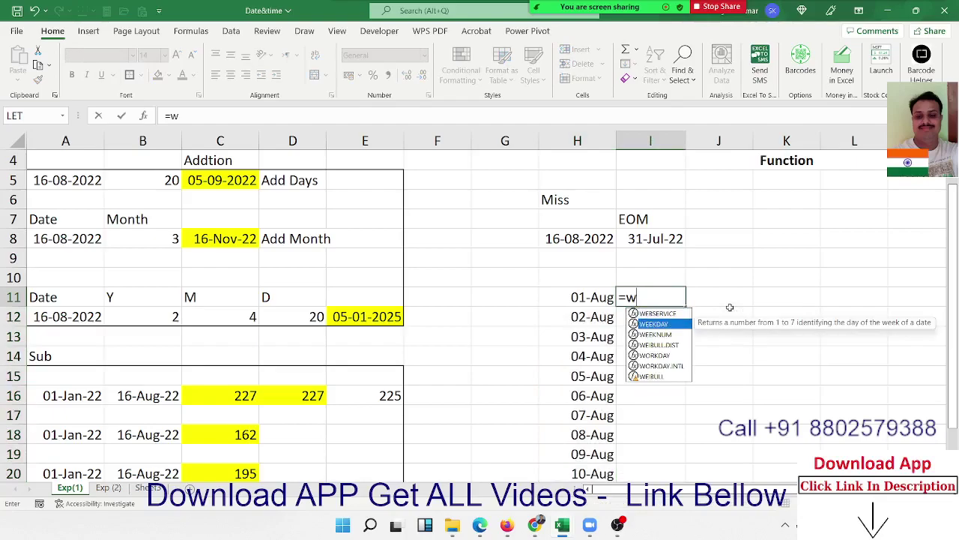
key("Tab")
key("Left")
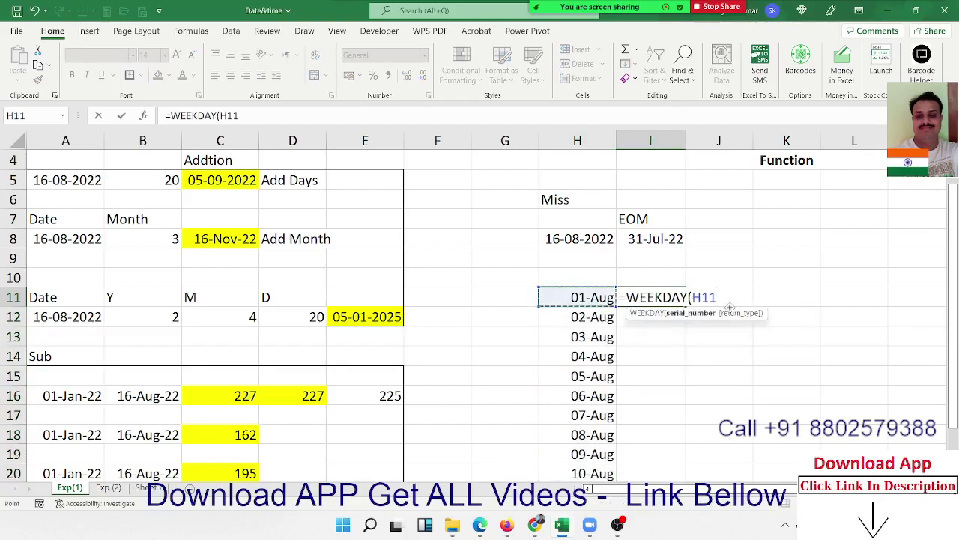
type(",")
key("Down")
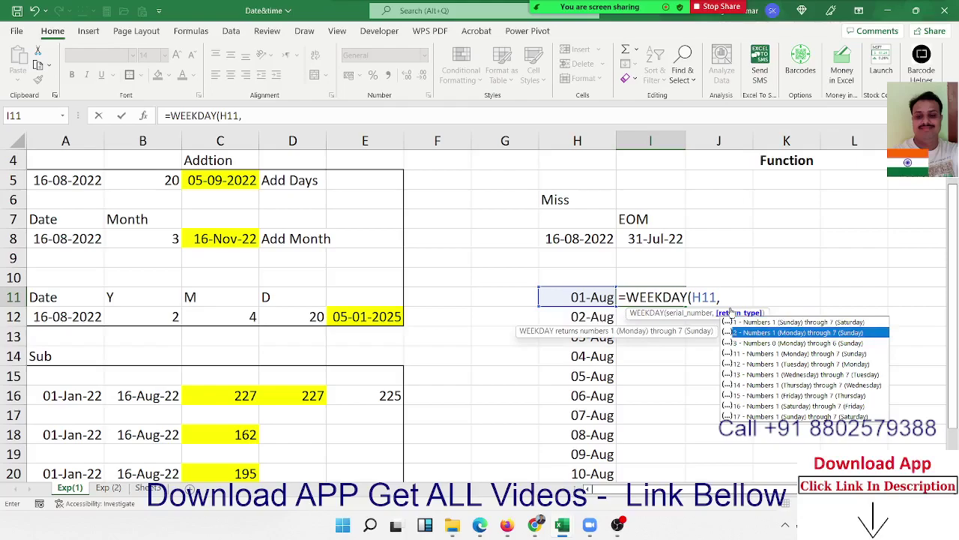
key("Tab")
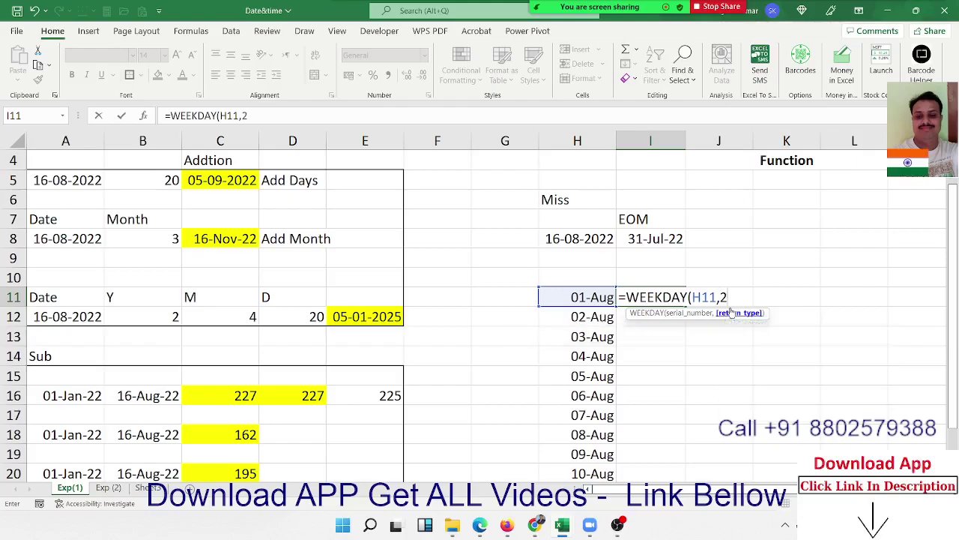
key("Return")
- Fill the WEEKDAY formula down I11:I20, numbering the dates 1–7 then 1–3
key("Left")
key("ctrl+Down")
key("Right")
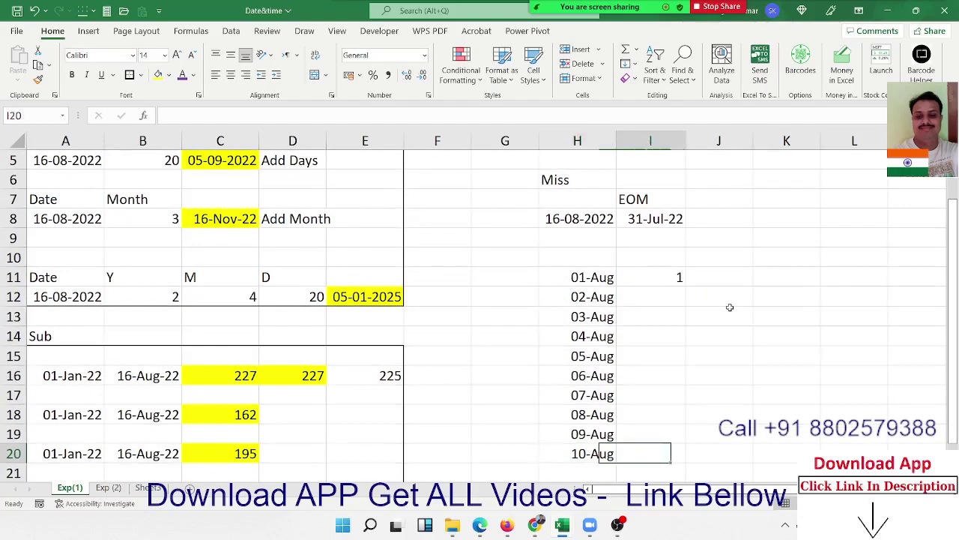
key("ctrl+shift+Up")
key("ctrl+d")
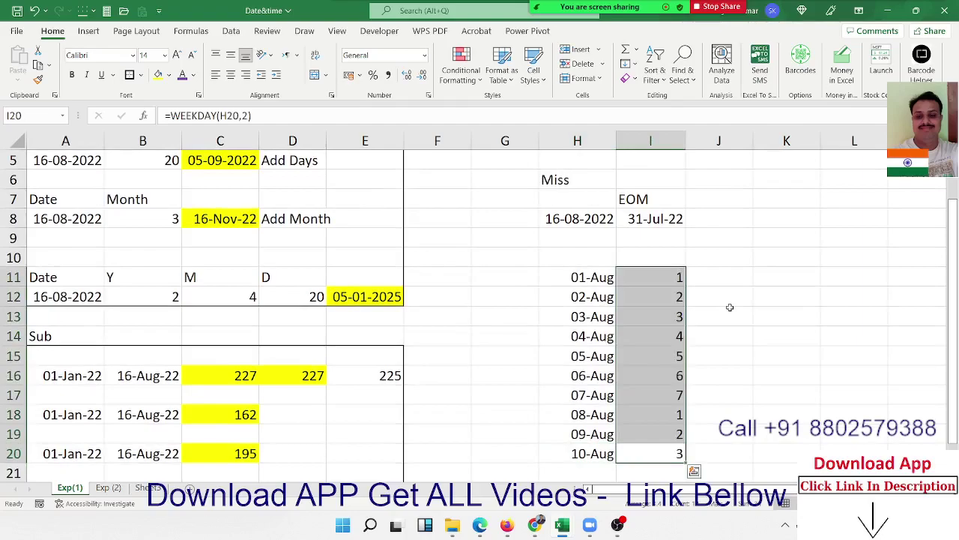
key("Up")
key("Up")
key("Up")
key("Up")
key("Up")
key("Up")
key("Up")
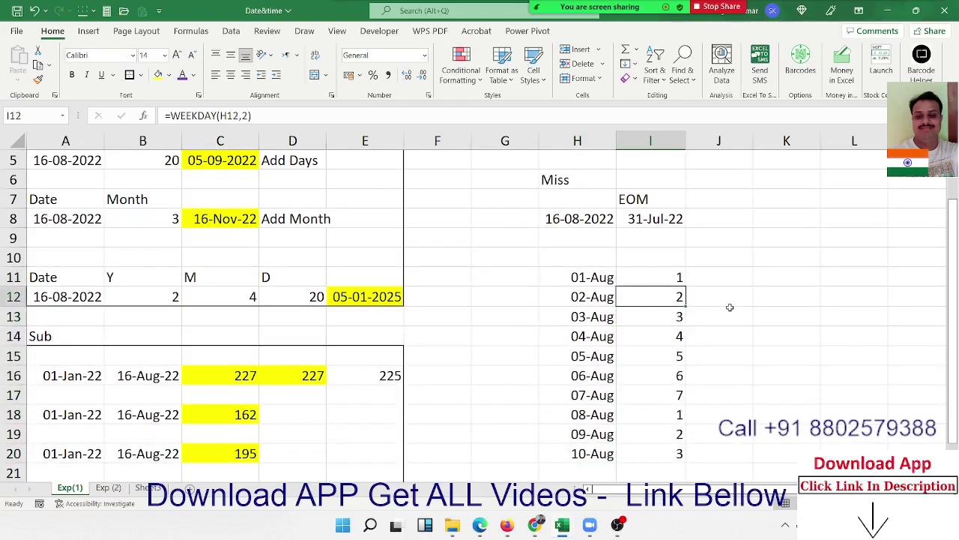
key("Up")
- Enter =WEEKNUM(H11) in J11
key("Right")
type("=")
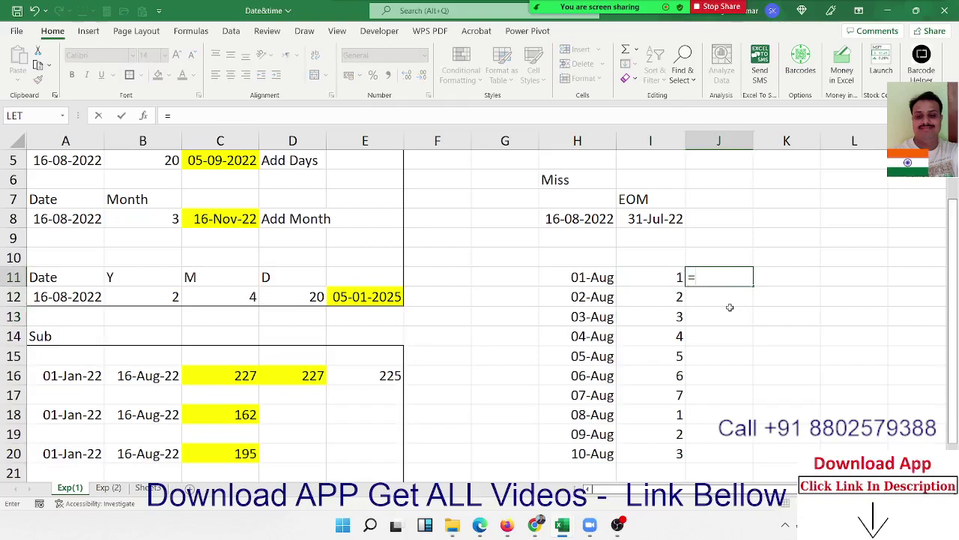
type("wee")
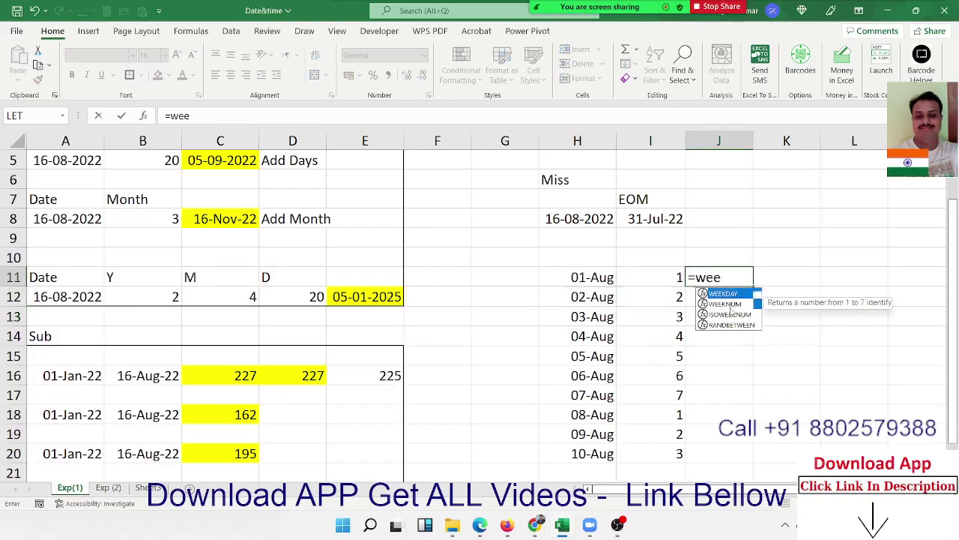
key("Tab")
key("Left")
key("Left")
key("Return")
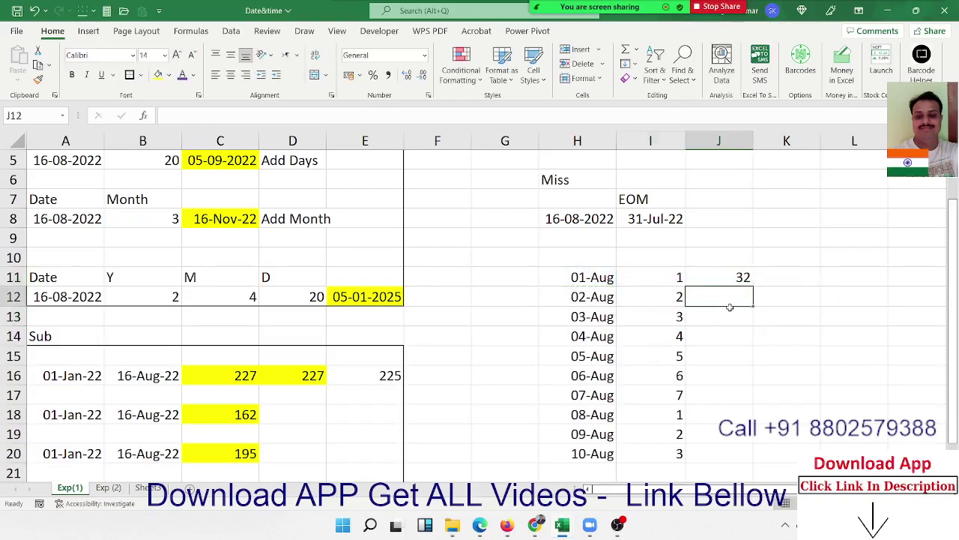
- Fill the WEEKNUM formula down J11:J20, showing weeks 32 and 33
key("Left")
key("ctrl+Down")
key("Right")
key("ctrl+shift+Up")
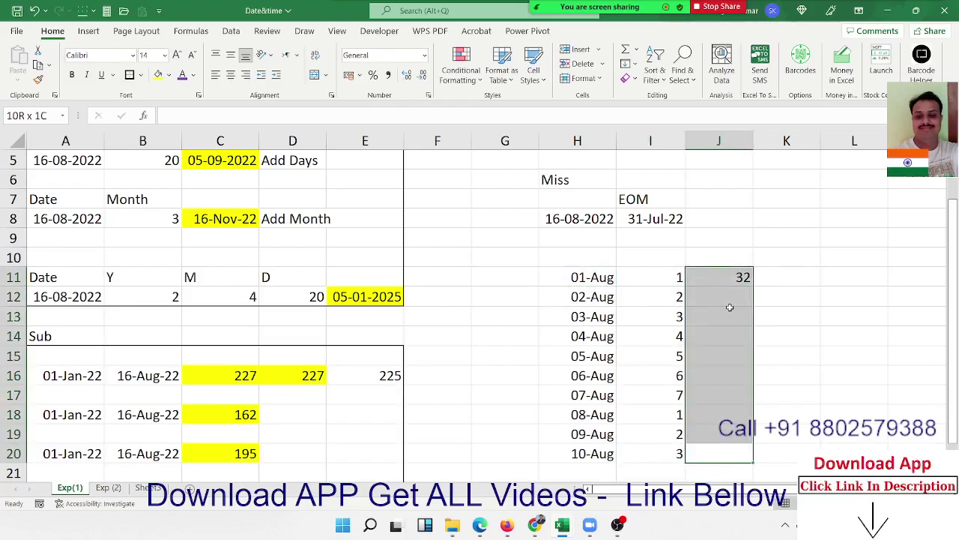
key("ctrl+d")
key("ctrl+Up")
key("Right")
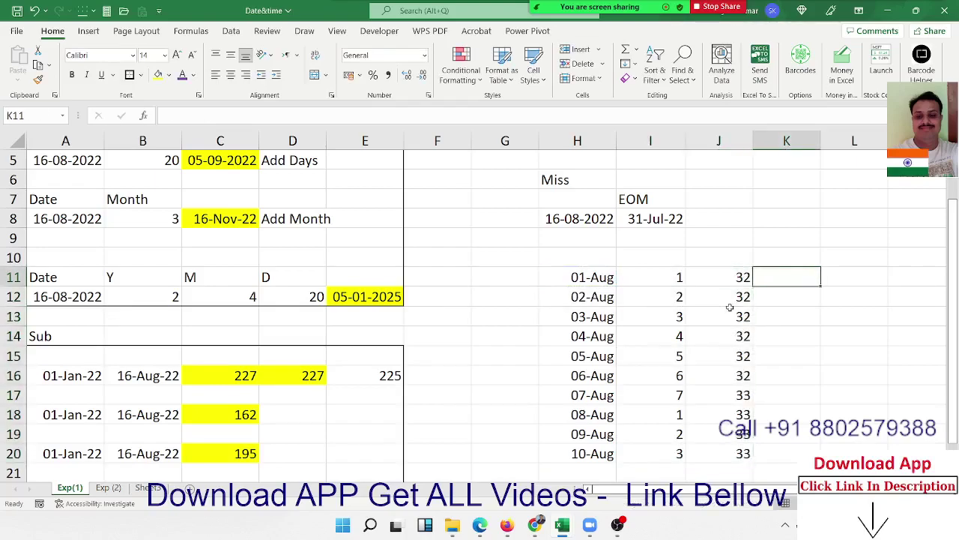
- Enter =TEXT(H11,"DDD") in K11 and fill it down to K20 to show day names
type("=te")
key("Tab")
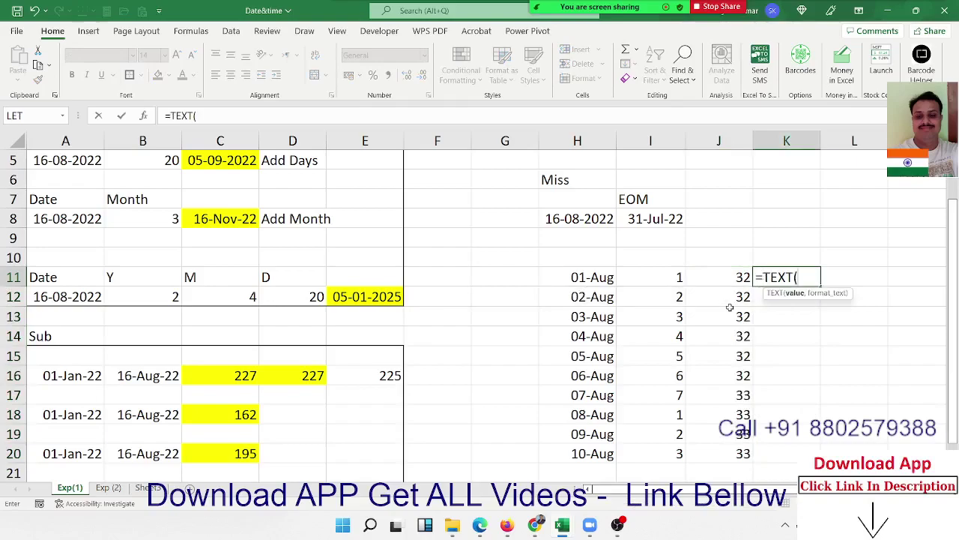
key("Left")
key("Left")
key("Left")
type(",")
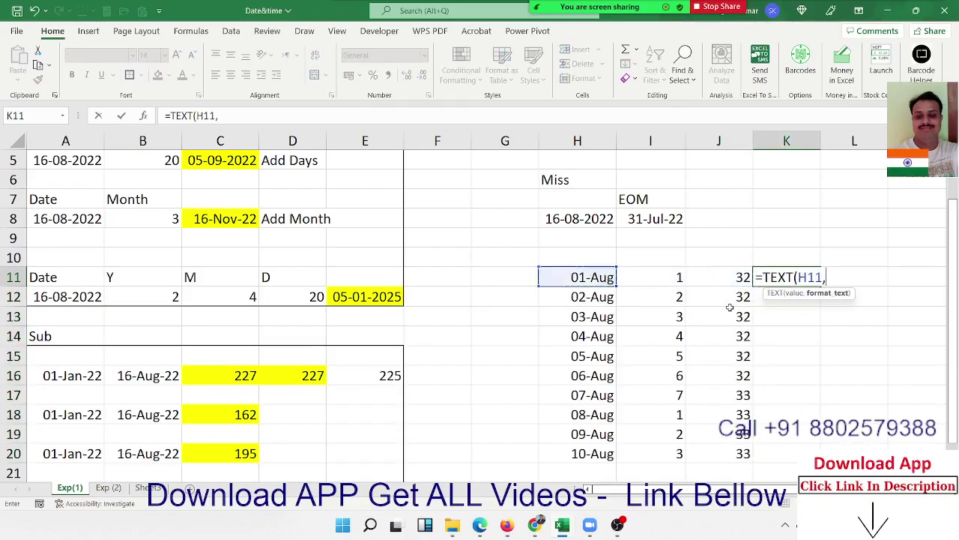
type("\"D")
type("DD")
key("ctrl+Return")
left_click(731, 309)
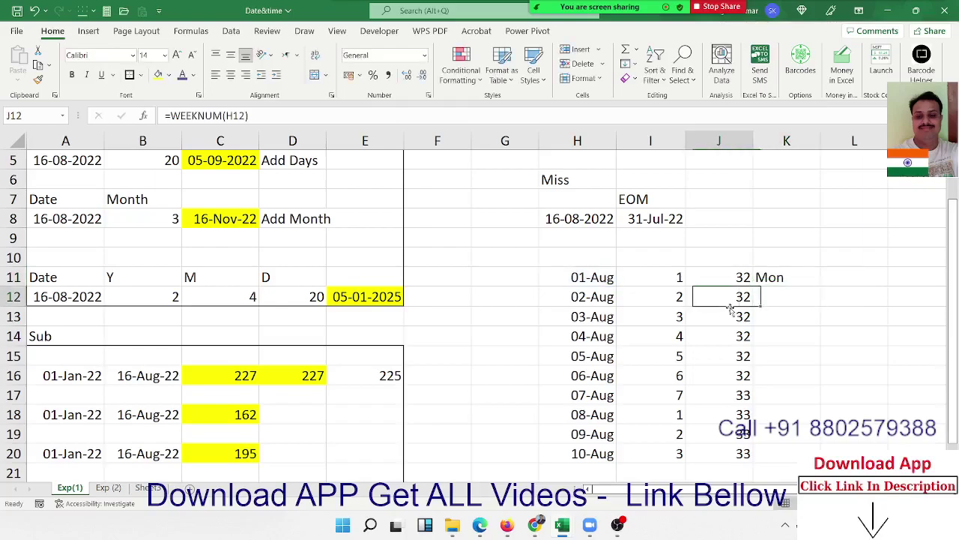
key("Up")
key("Right")
key("shift+Down")
key("shift+Down")
key("shift+Down")
key("ctrl+d")
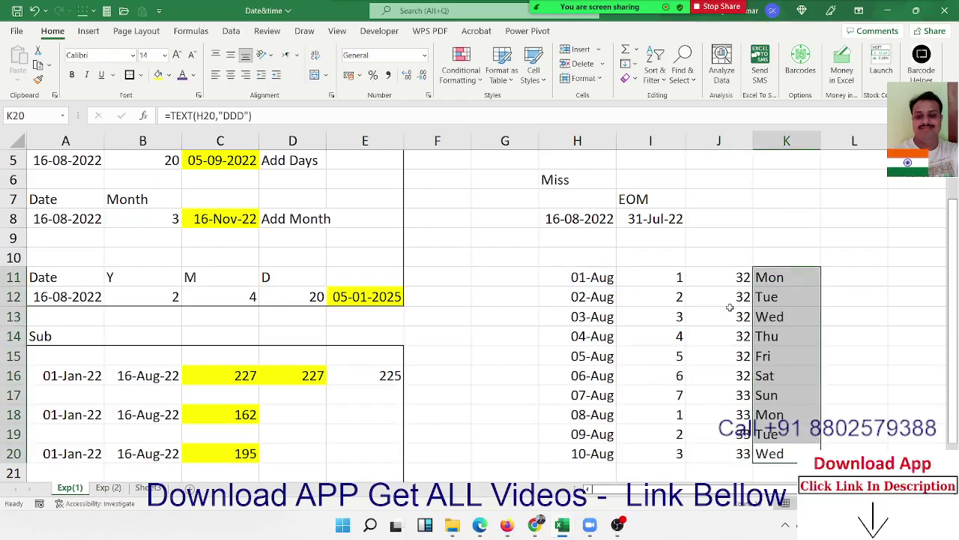
- Return to the top of the sheet and switch to the empty Sheet3
key("Up")
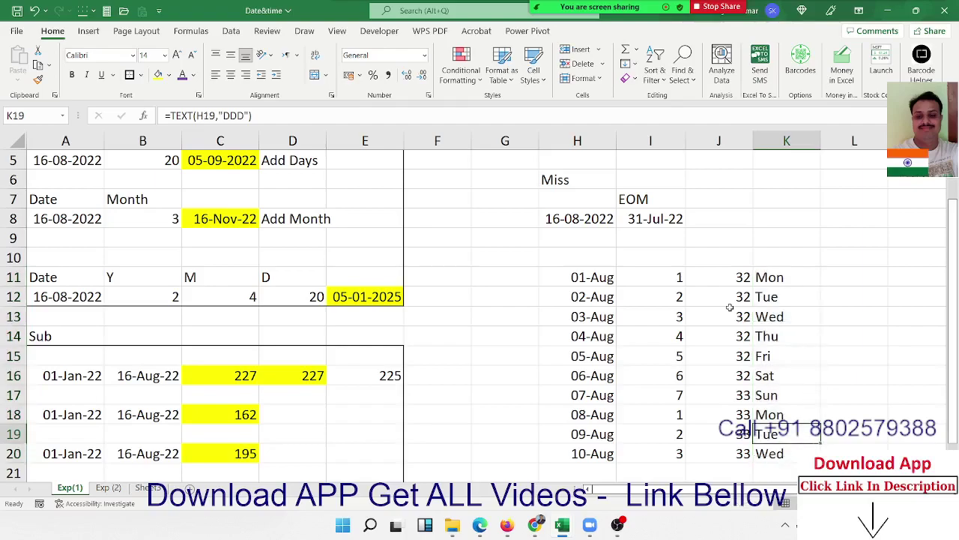
key("Up")
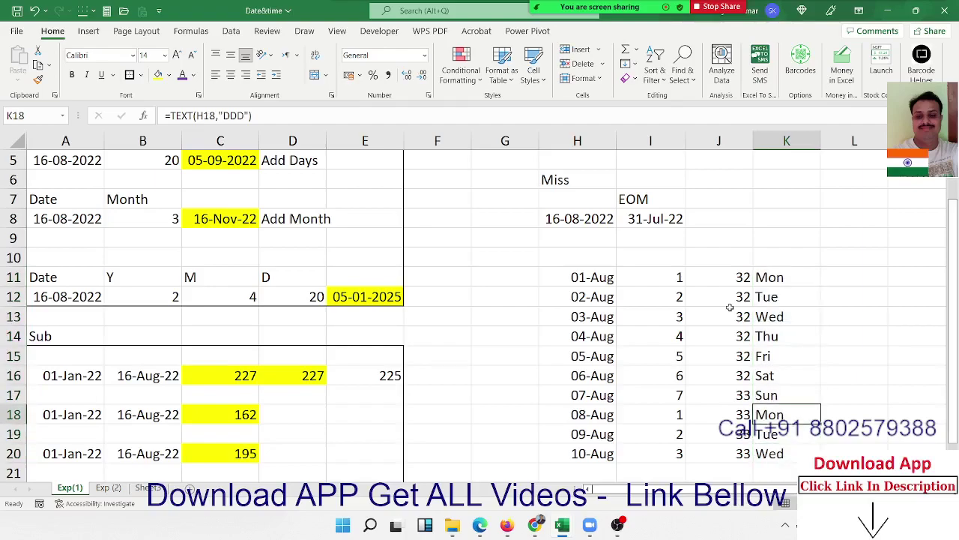
key("Up")
key("Up")
key("Up")
key("Up")
key("Up")
key("Up")
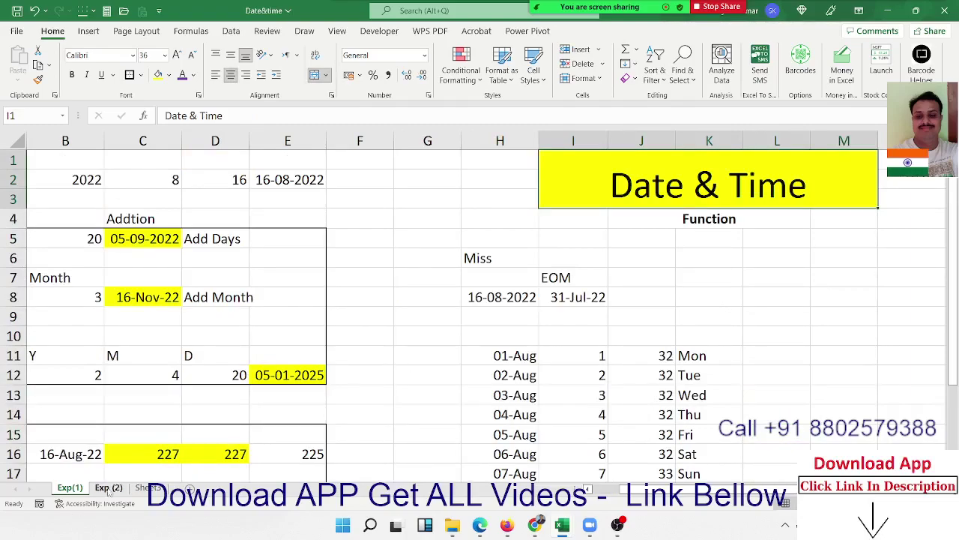
left_click(148, 488)
- Rename the Sheet3 tab, typing 'Ex' as the new name
double_click(149, 488)
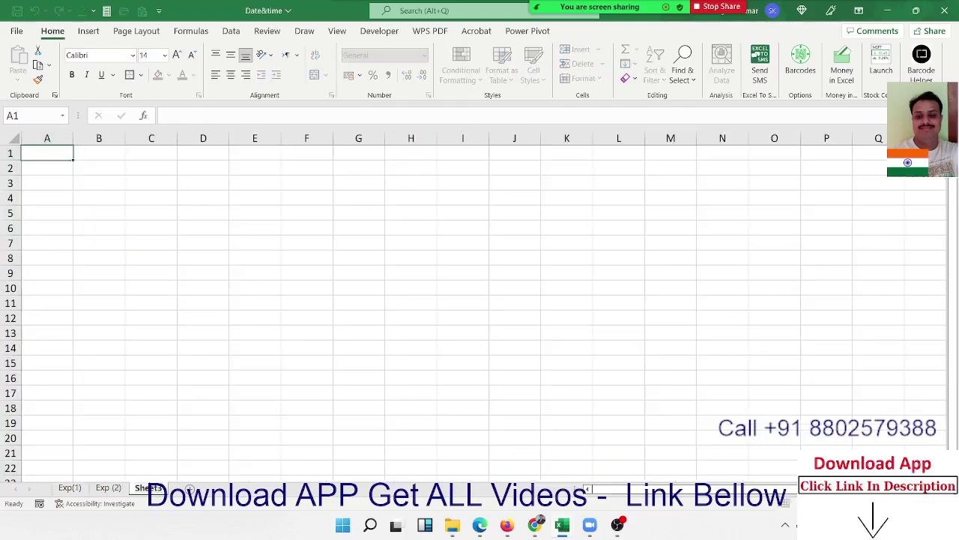
type("Ex")
left_click(142, 321)
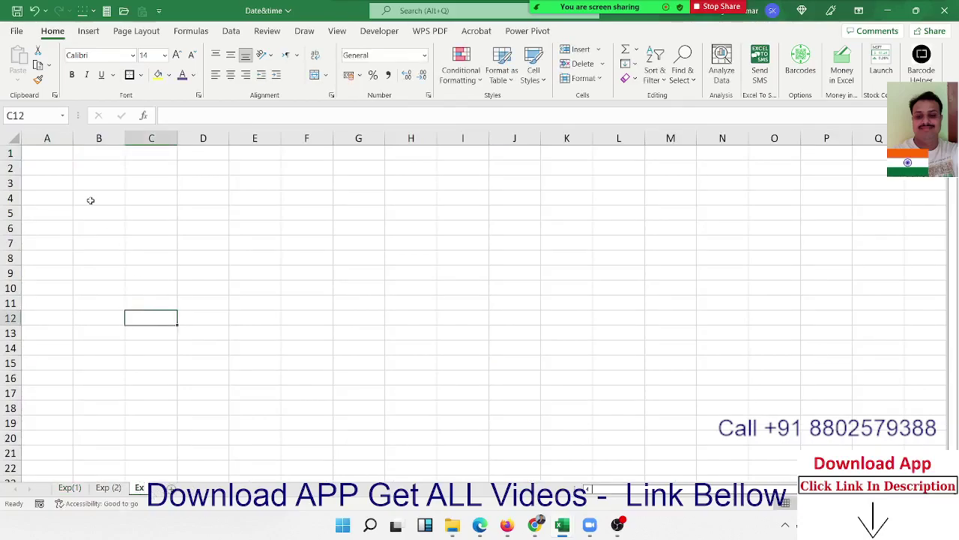
- Put a Month header in A2 and fill JAN downward through A18
left_click(57, 168)
type("Mon")
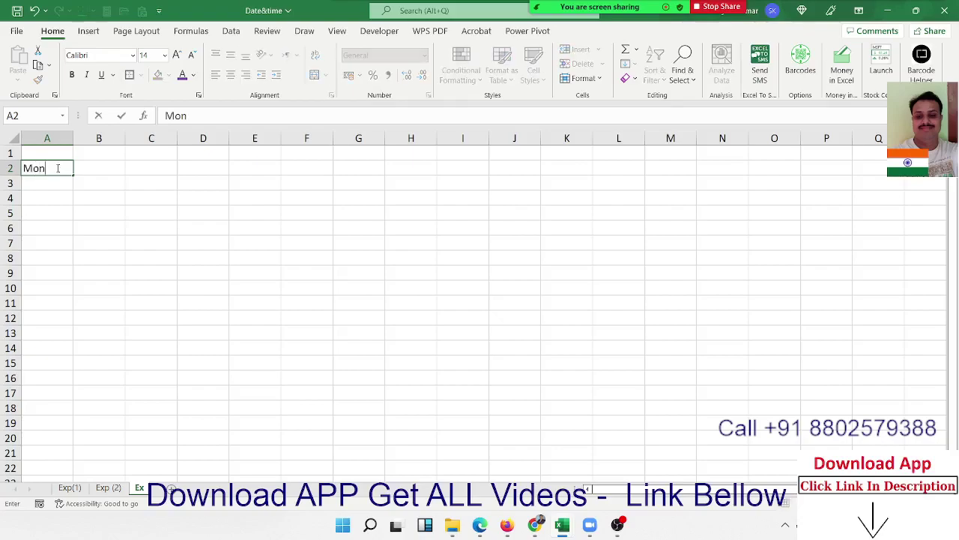
type("th")
key("Return")
type("J")
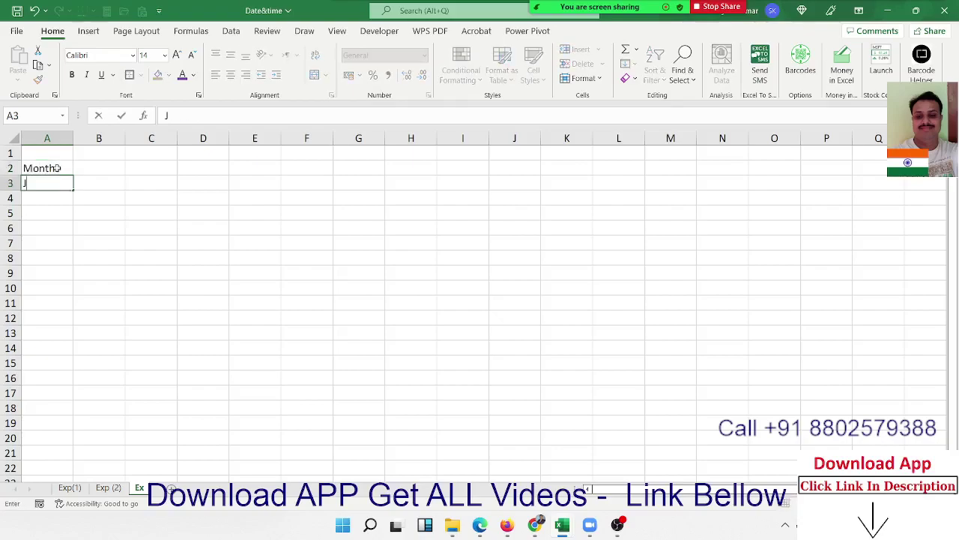
type("AN")
key("Return")
left_click(60, 185)
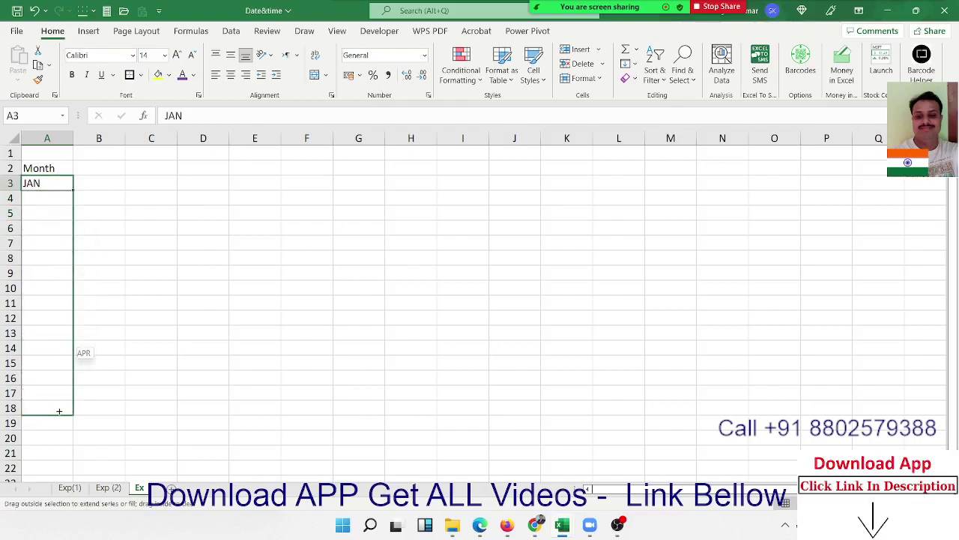
left_click_drag(70, 193, 58, 410)
left_click(98, 166)
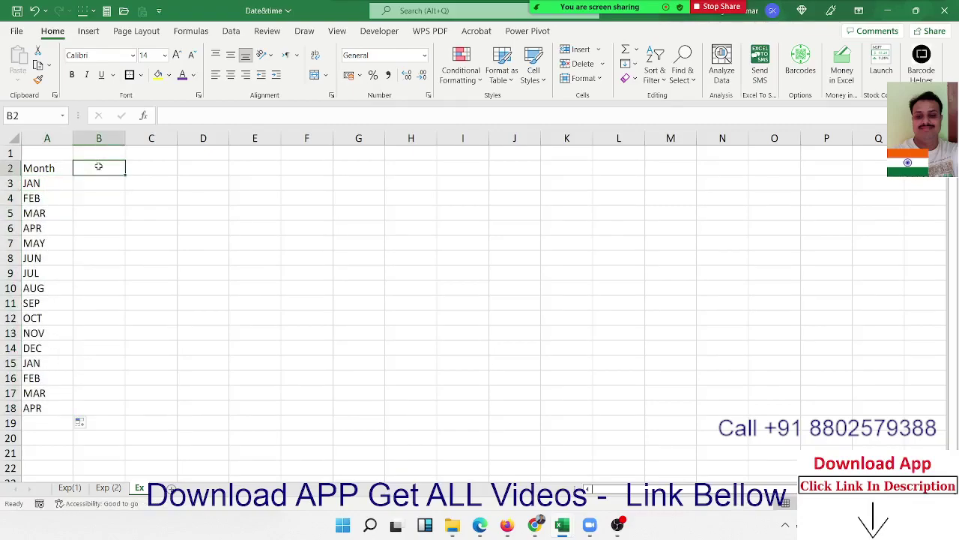
- Add Start_Date in B2 and End Date in C2, autofitting column B
type("Star")
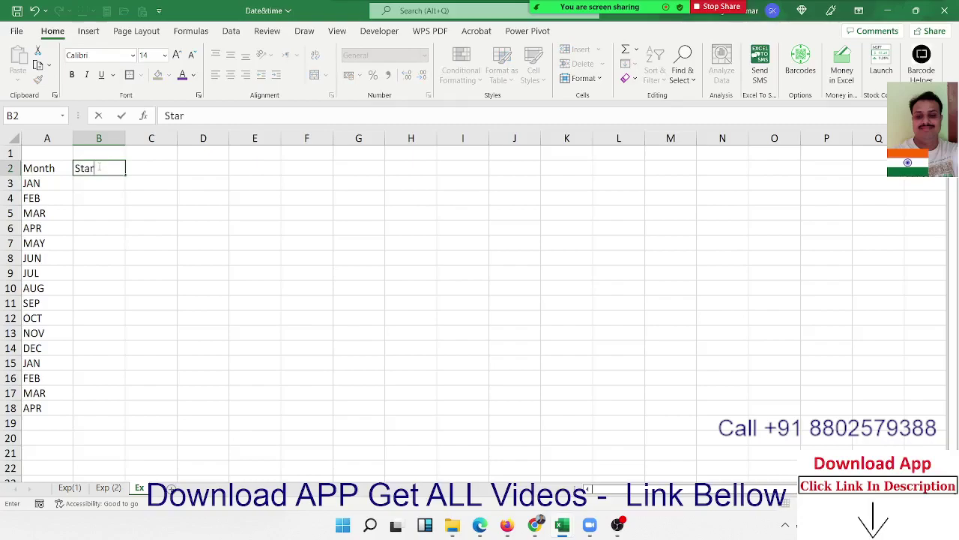
type("t_Date")
key("Tab")
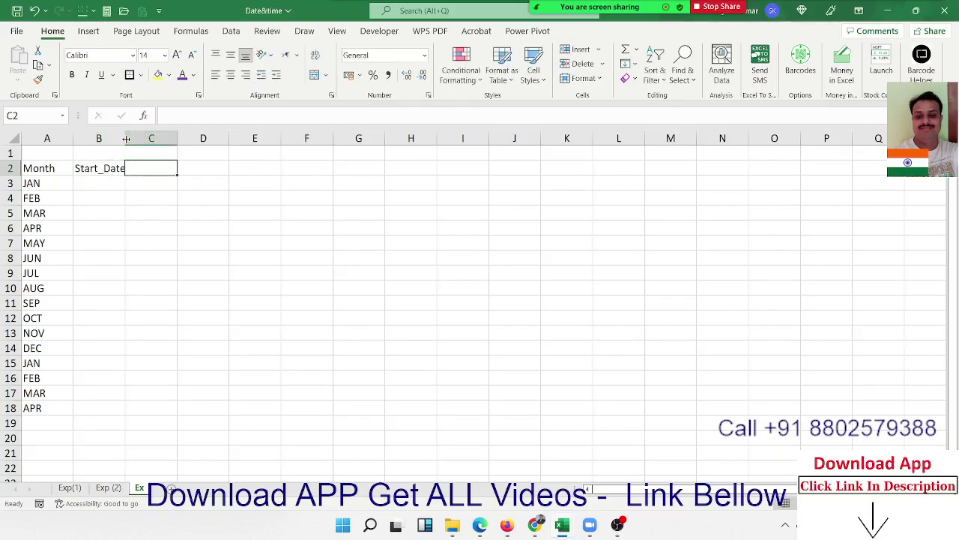
double_click(127, 139)
type("E")
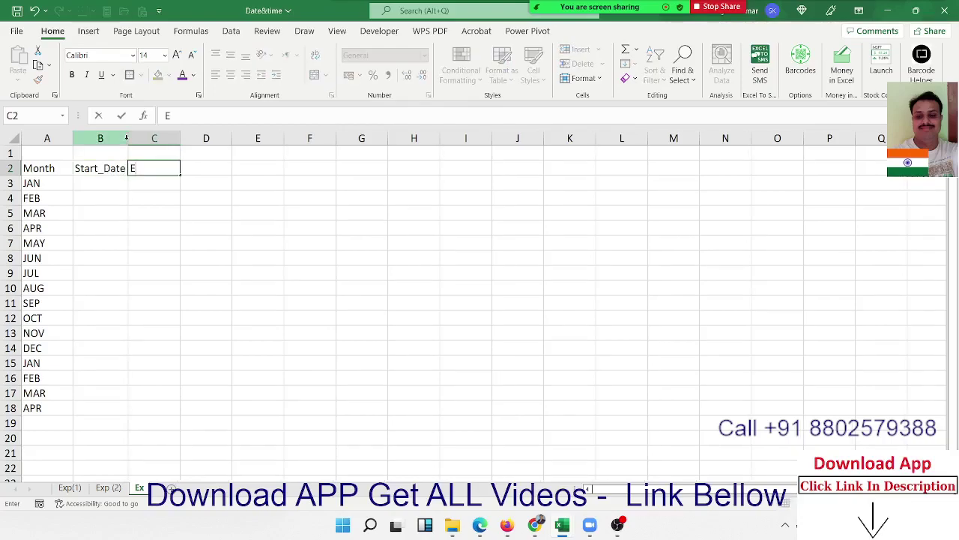
type("nd ")
type("Date")
key("Return")
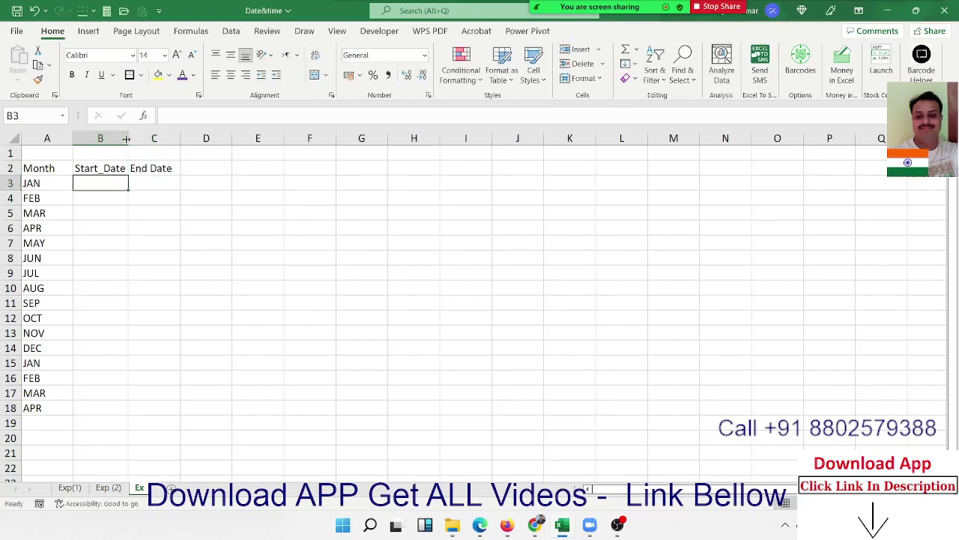
left_click(324, 171)
- Add header Q in F2 with Q1–Q4 in F3:F6, then begin 'Start _date' in G2
type("Q")
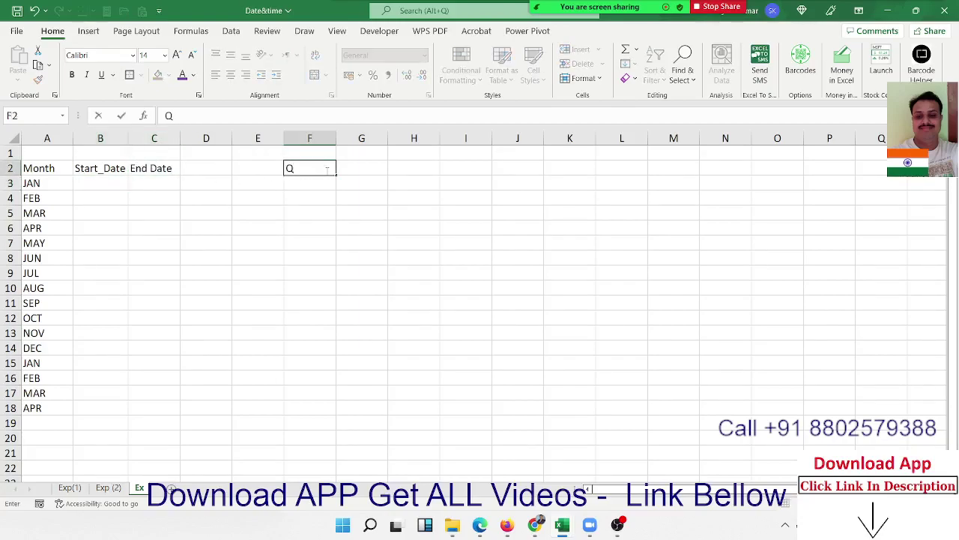
key("Return")
type("Q")
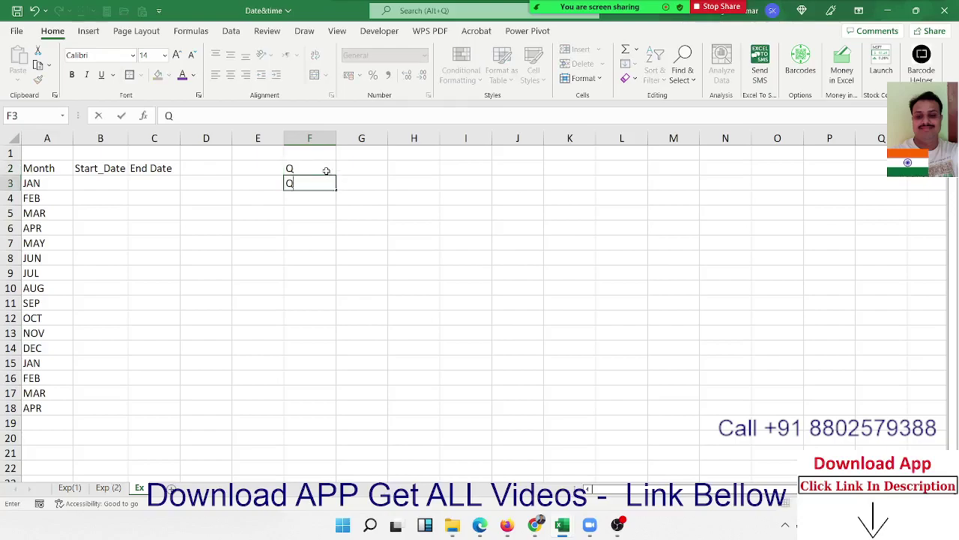
type("1")
key("Return")
left_click(317, 185)
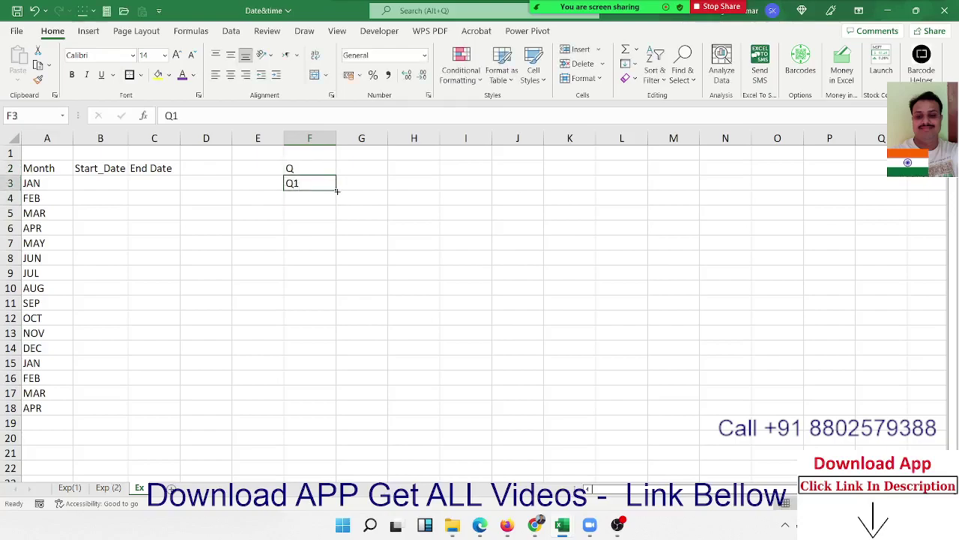
left_click_drag(335, 190, 332, 248)
left_click(328, 243)
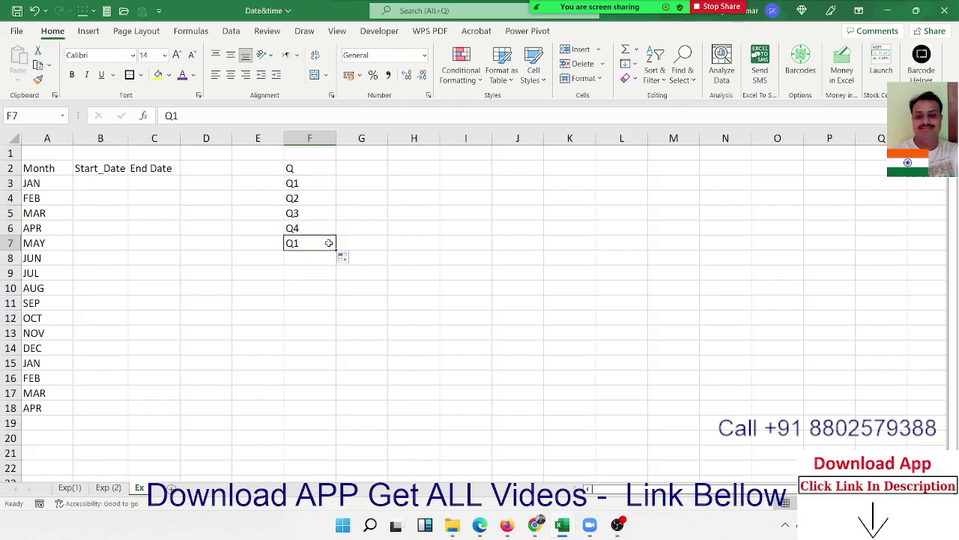
key("Delete")
key("Up")
key("Up")
key("Up")
key("Right")
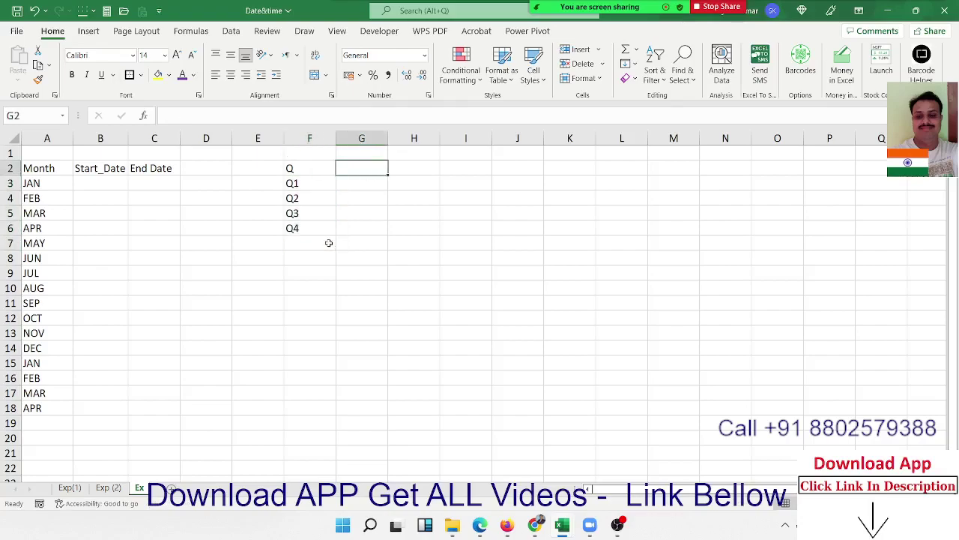
type("Start")
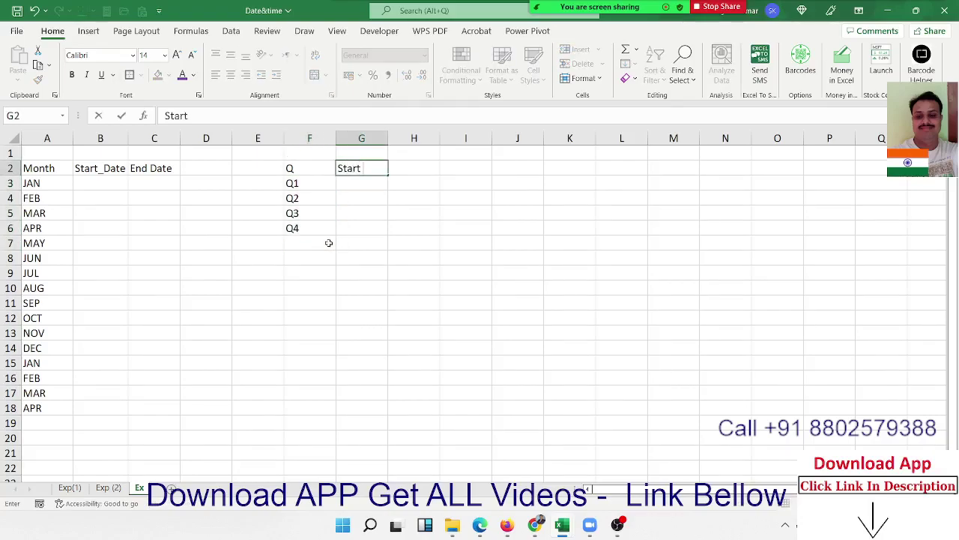
type(" _da")
type("te")
- Confirm 'Start _date' in G2 and enter End_Date in H2, fixing the typos
key("Tab")
type("E")
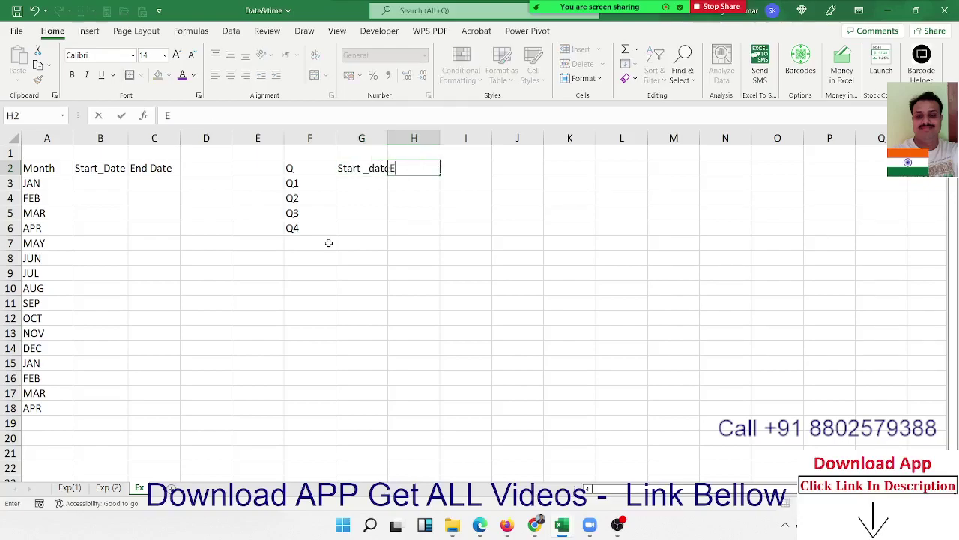
type("nd")
type("_")
key("Up")
type("end_")
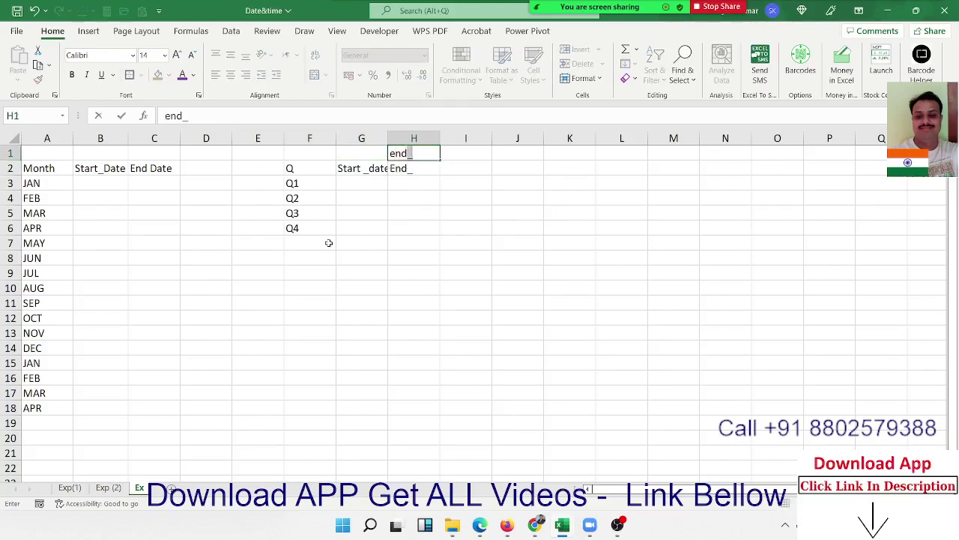
key("Escape")
left_click(428, 170)
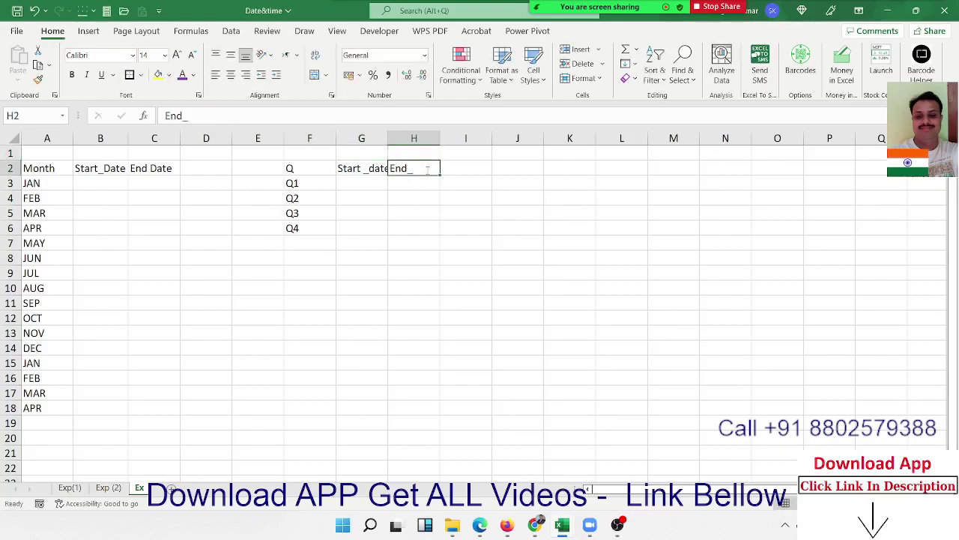
double_click(428, 169)
type("D")
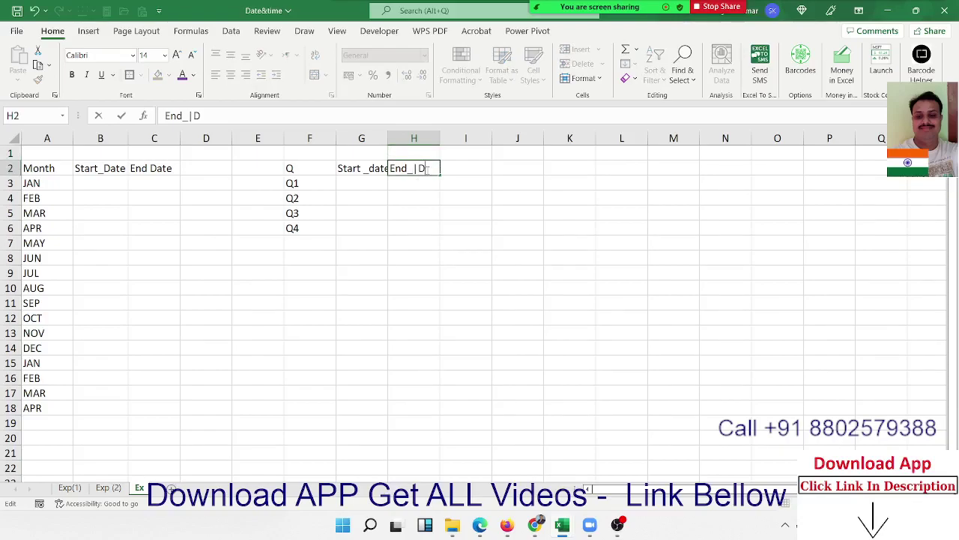
key("BackSpace")
key("BackSpace")
type("Dat")
type("e")
left_click(357, 198)
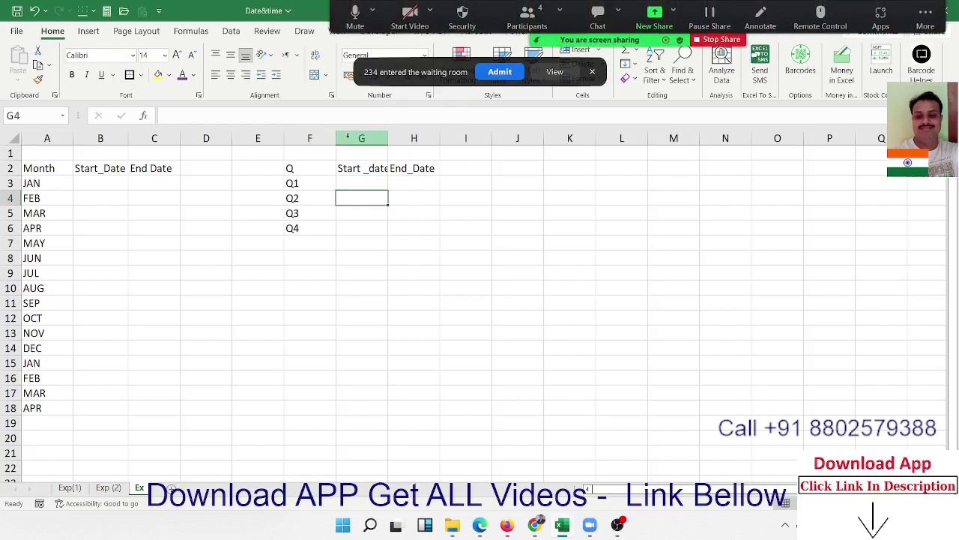
- Autofit columns G and H to their header text
double_click(388, 138)
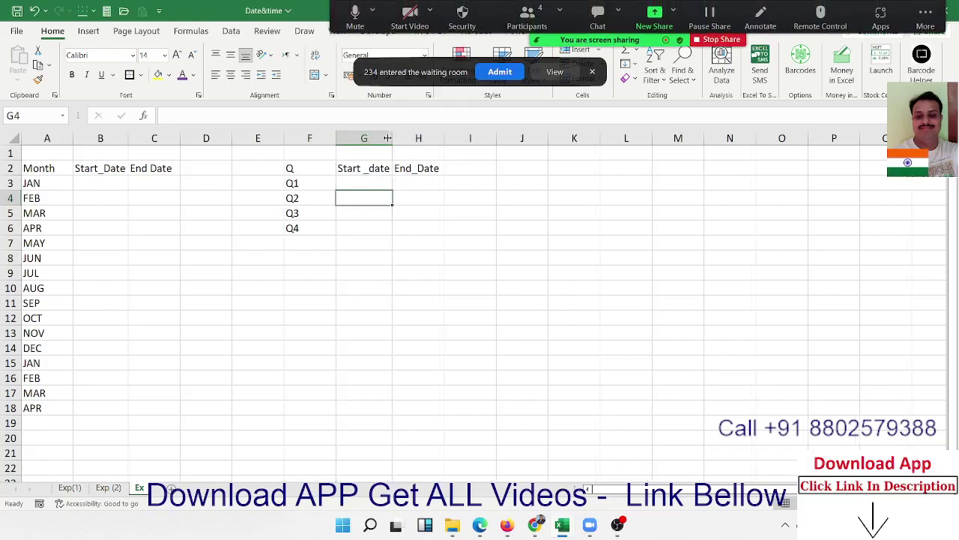
double_click(441, 138)
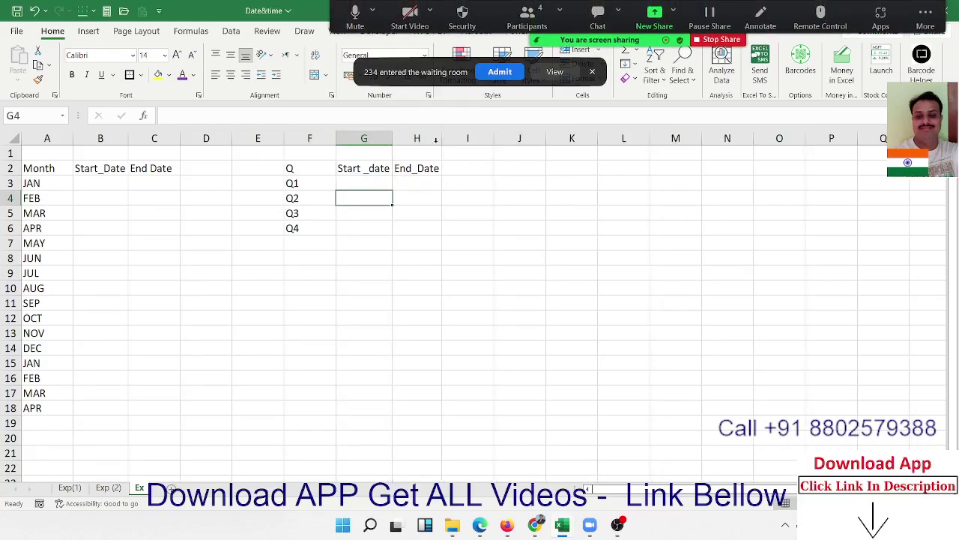
left_click(315, 171)
- Open Zoom's More menu to reveal the End meeting option
left_click(313, 194)
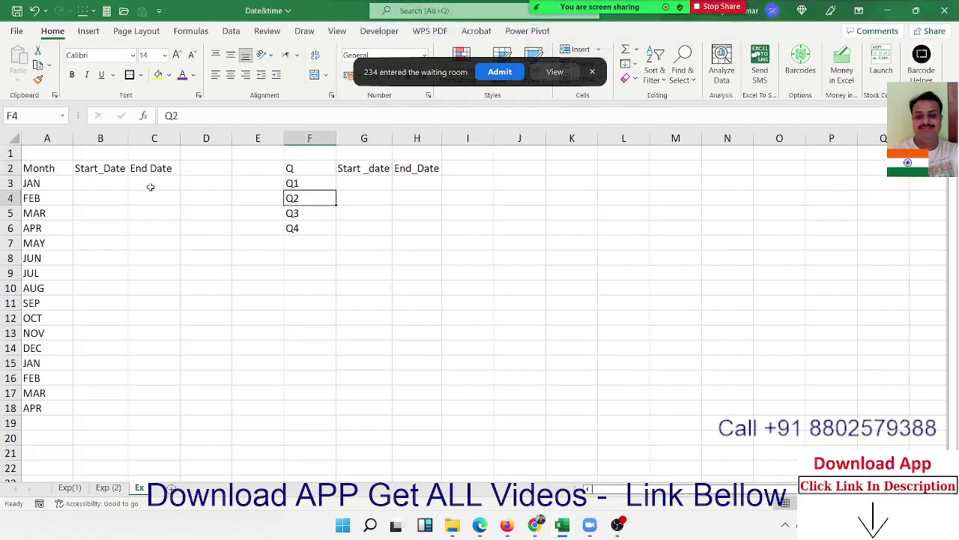
left_click(146, 184)
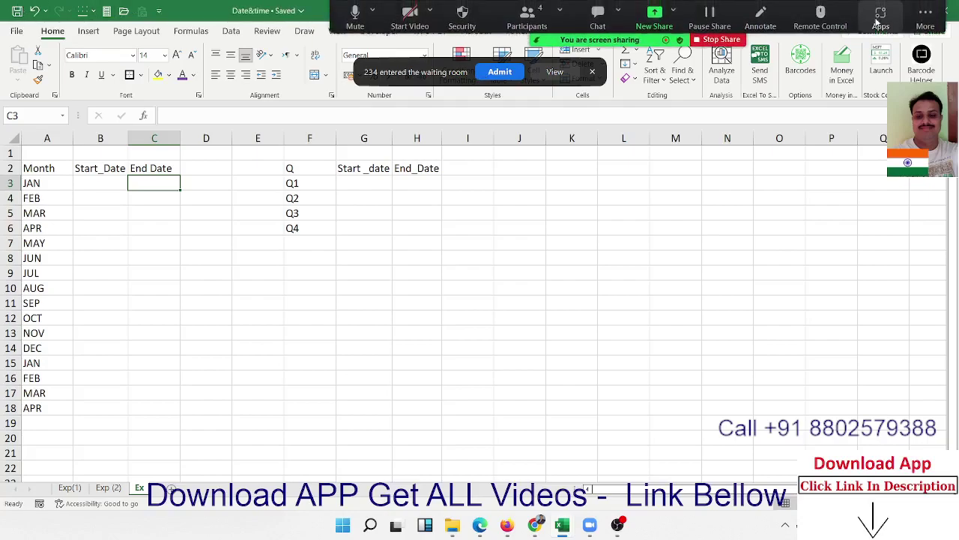
left_click(929, 27)
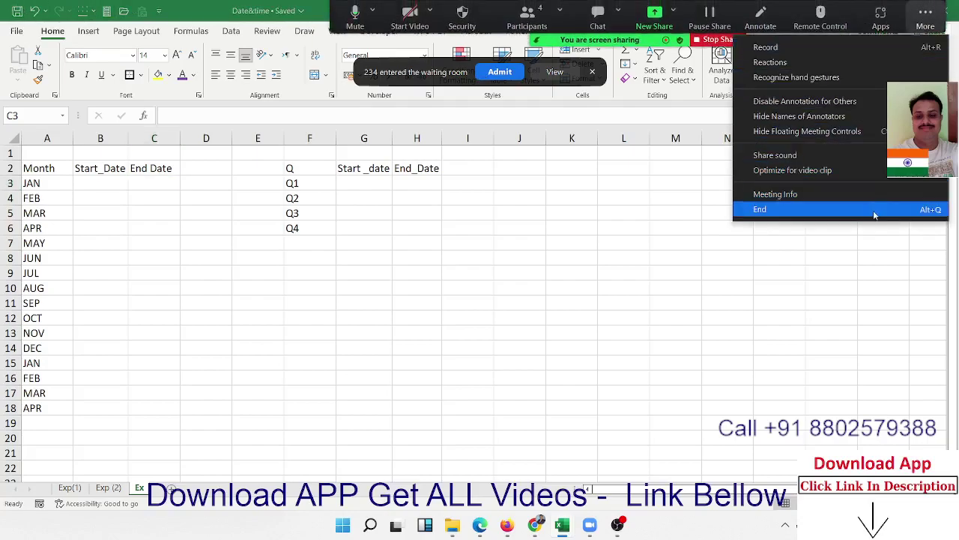